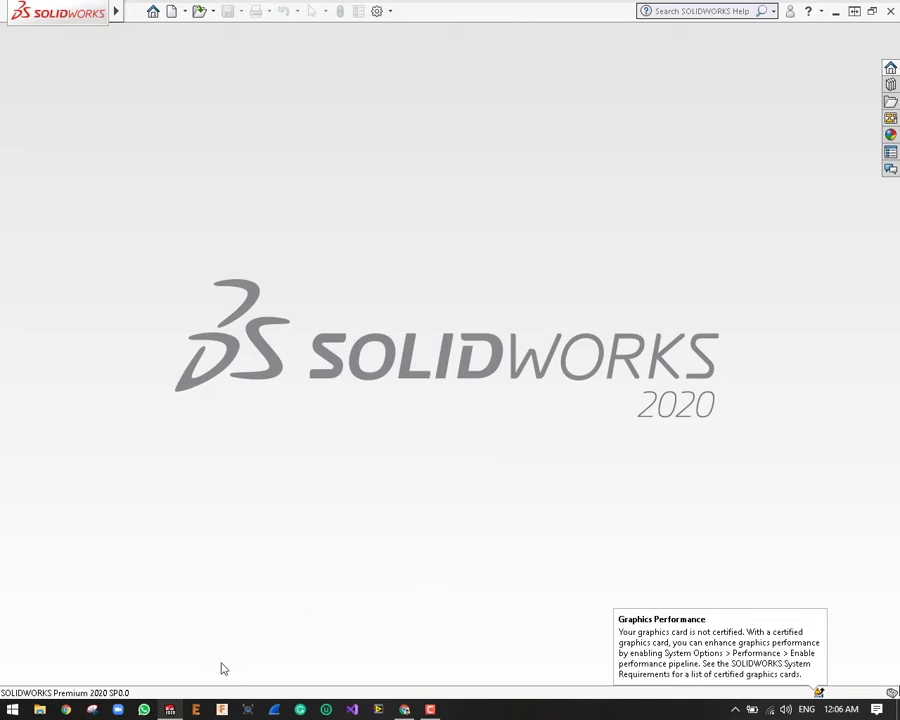
Browse the Future Electronics eccentric spacer pages in Chrome and finish on the OpenBuilds Spacers listing
{"action": "left_click", "coordinate": [404, 709]}
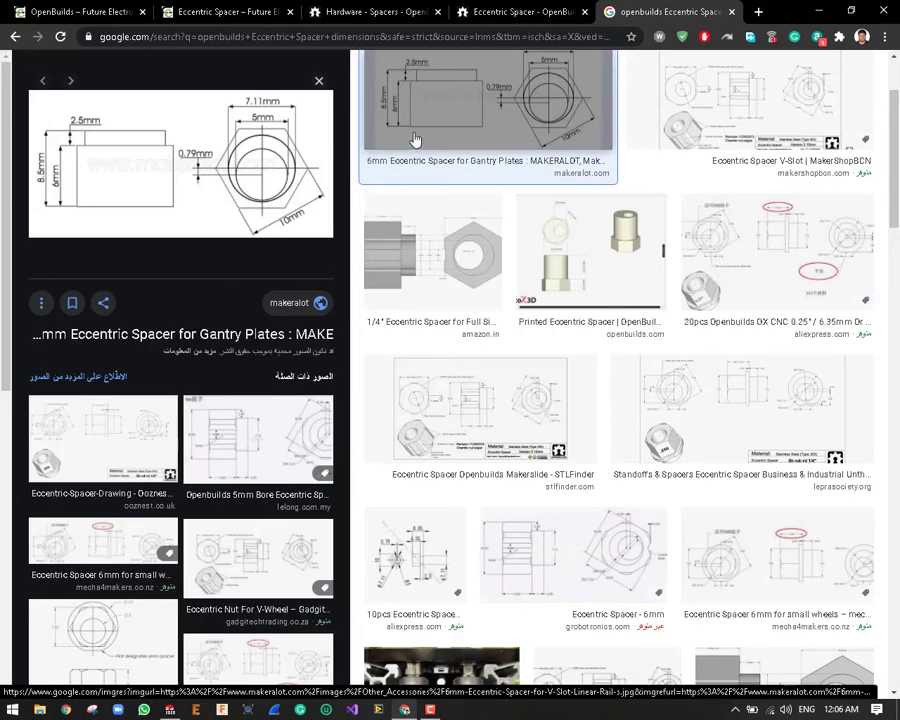
{"action": "scroll", "coordinate": [321, 145], "scroll_direction": "up", "scroll_amount": 3}
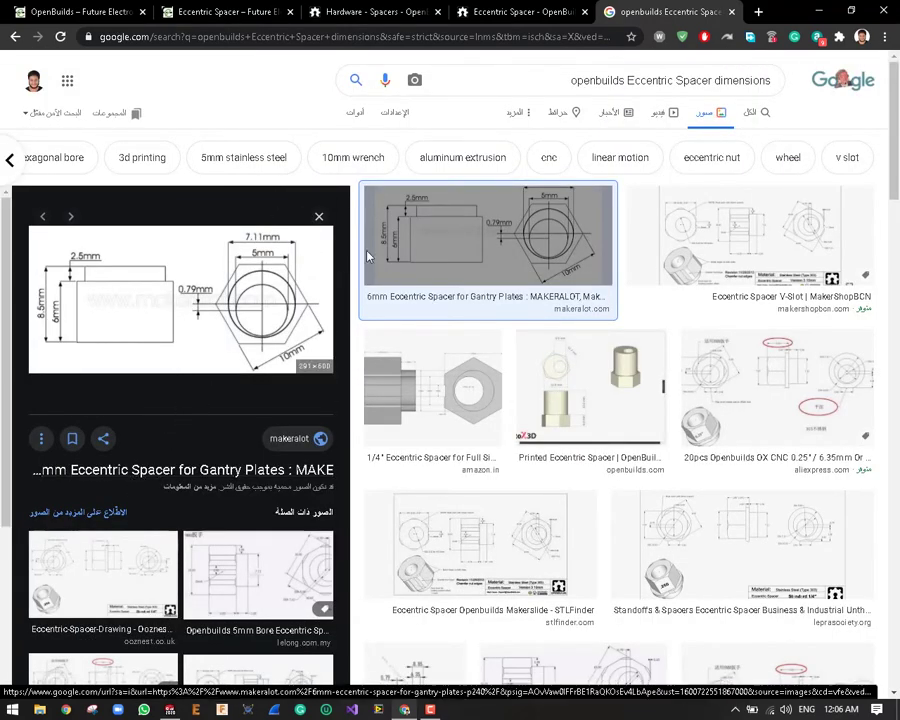
{"action": "left_click", "coordinate": [83, 8]}
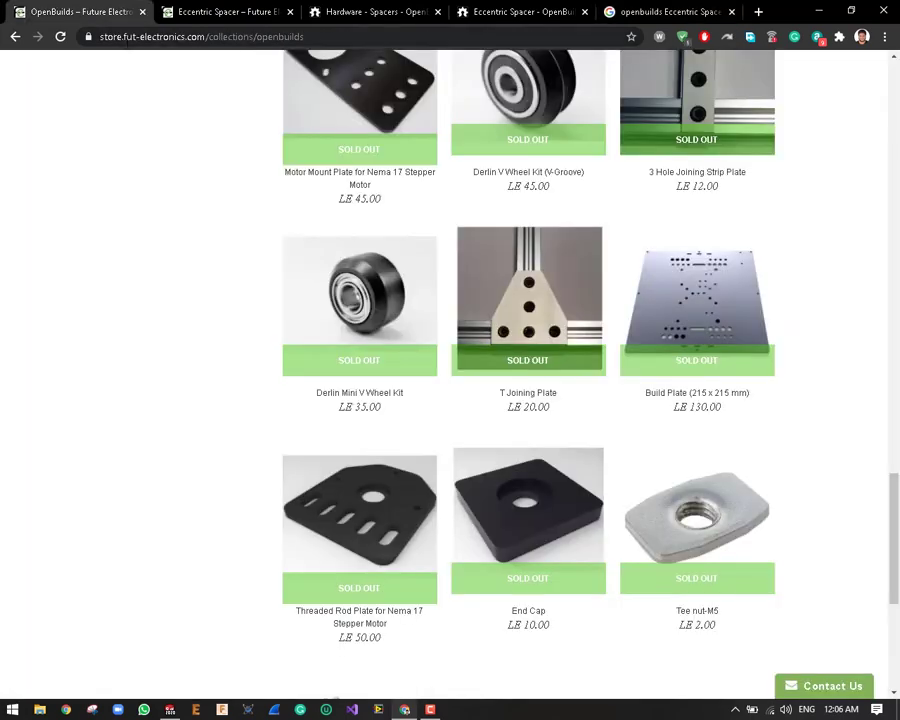
{"action": "scroll", "coordinate": [255, 207], "scroll_direction": "up", "scroll_amount": 3}
{"action": "scroll", "coordinate": [251, 180], "scroll_direction": "up", "scroll_amount": 5}
{"action": "left_click", "coordinate": [199, 6]}
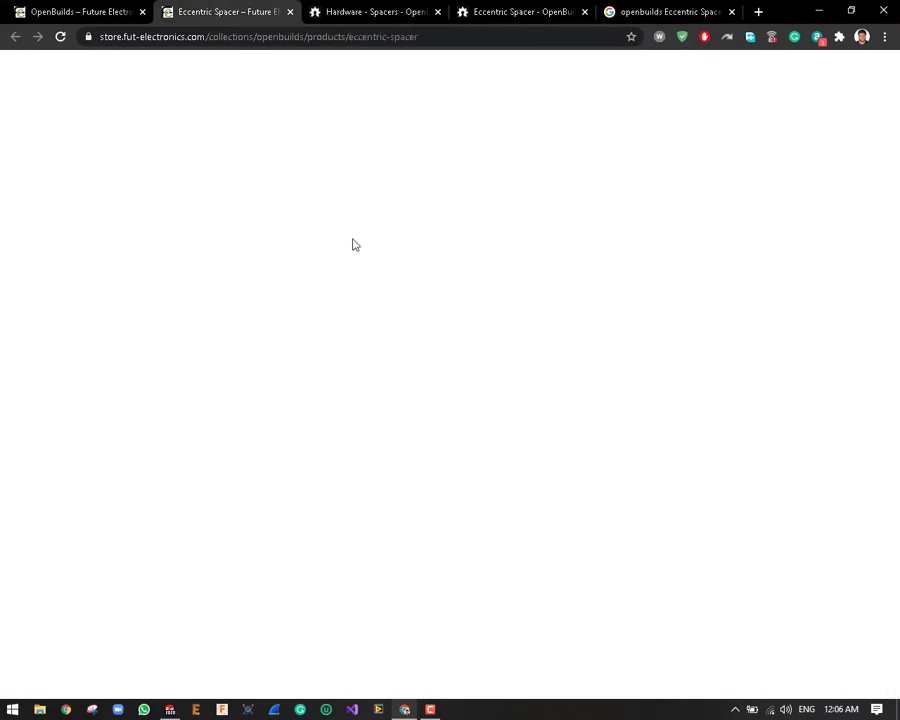
{"action": "scroll", "coordinate": [690, 315], "scroll_direction": "up", "scroll_amount": 3}
{"action": "scroll", "coordinate": [697, 314], "scroll_direction": "up", "scroll_amount": 3}
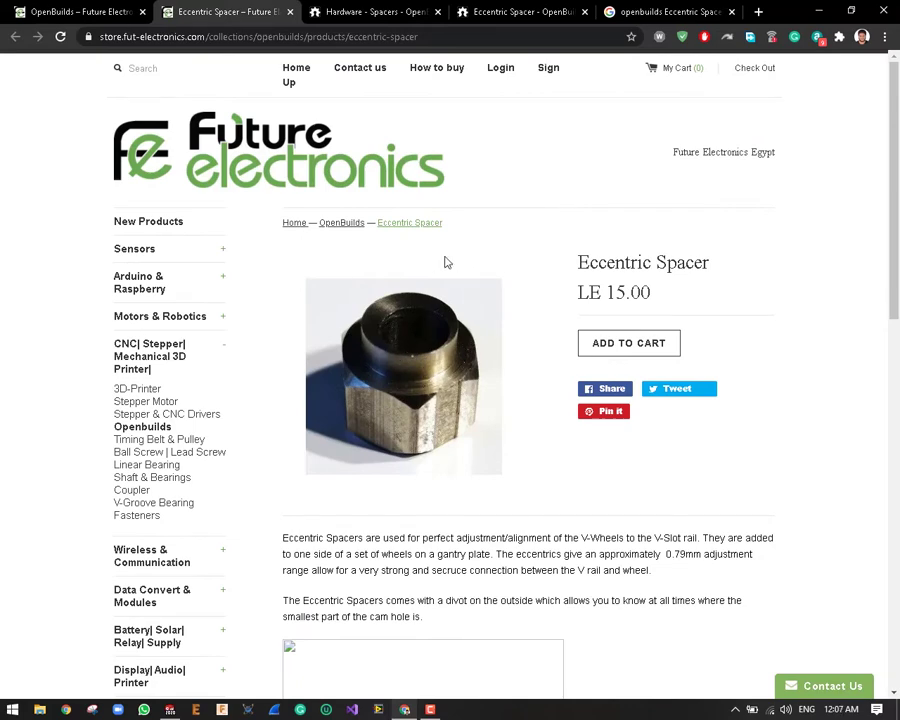
{"action": "left_click", "coordinate": [374, 8]}
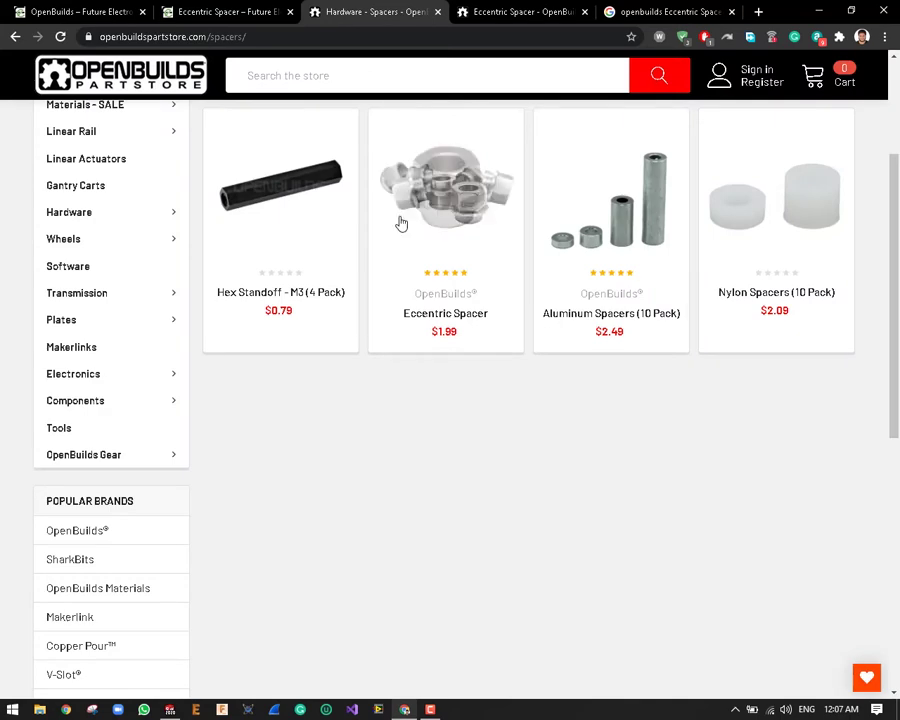
Open the Eccentric Spacer product, close the Spacers tab, and return to the spacer dimensions image search
{"action": "scroll", "coordinate": [396, 222], "scroll_direction": "up", "scroll_amount": 1}
{"action": "left_click", "coordinate": [440, 293]}
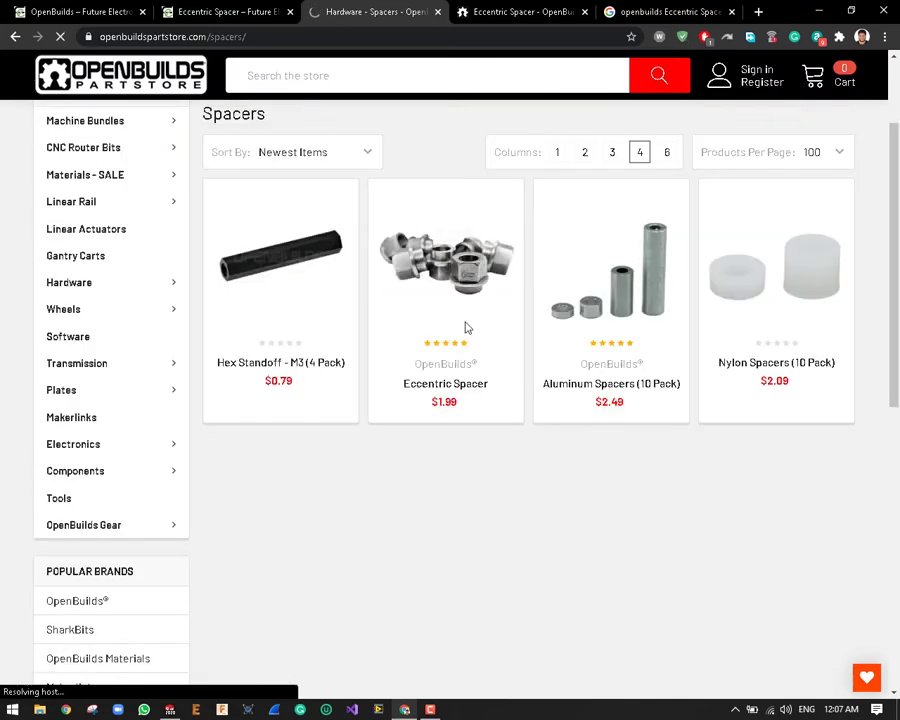
{"action": "left_click", "coordinate": [498, 14]}
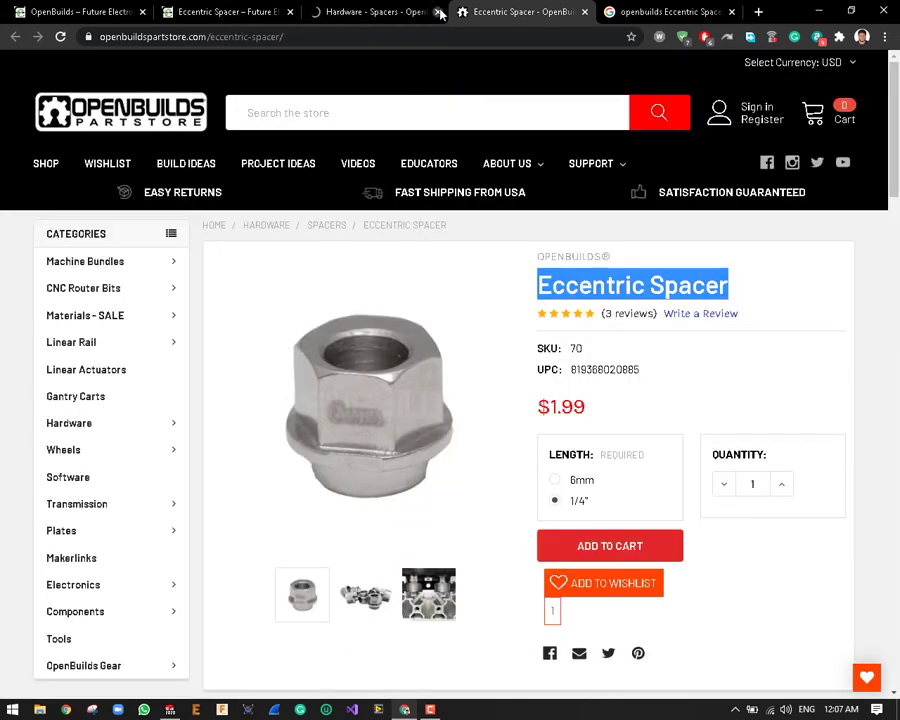
{"action": "left_click", "coordinate": [437, 12]}
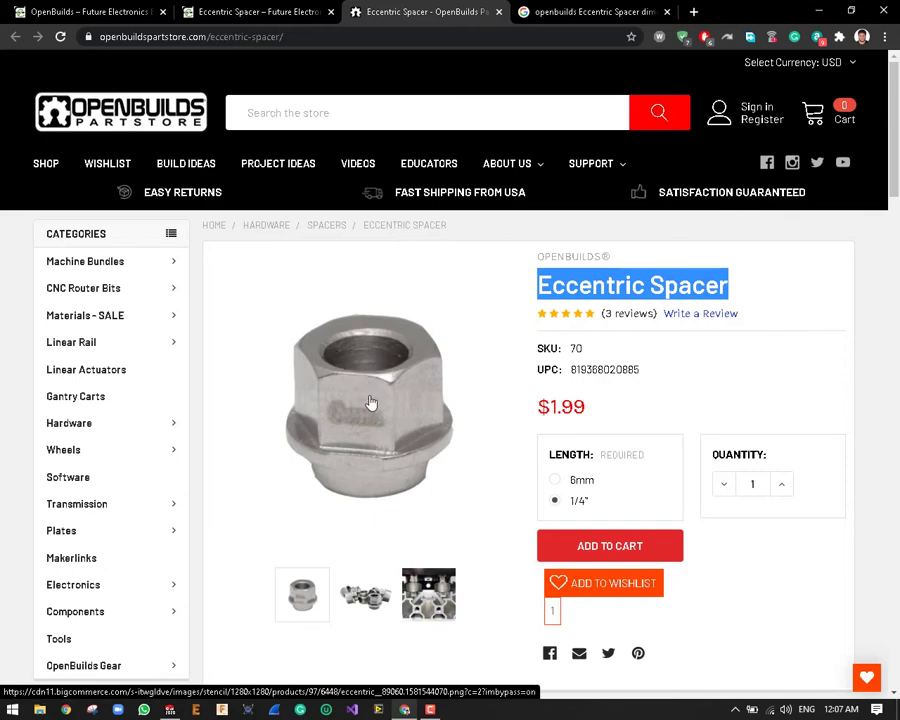
{"action": "left_click", "coordinate": [585, 11]}
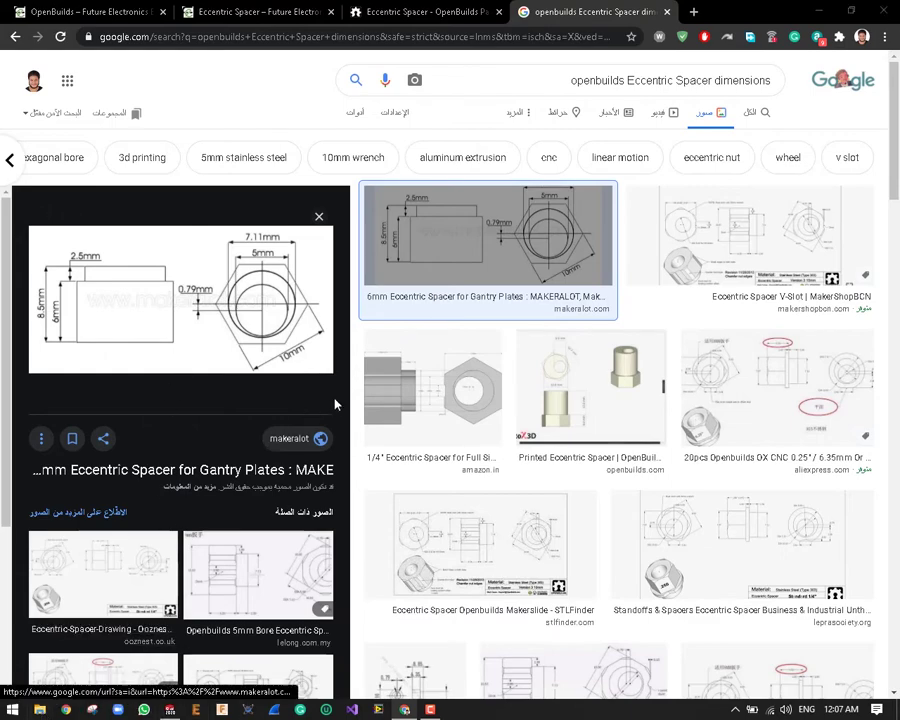
Open File Explorer and browse to SOLIDWORKS Open Builds component > Refrence Dimensions
{"action": "key", "text": "super+e"}
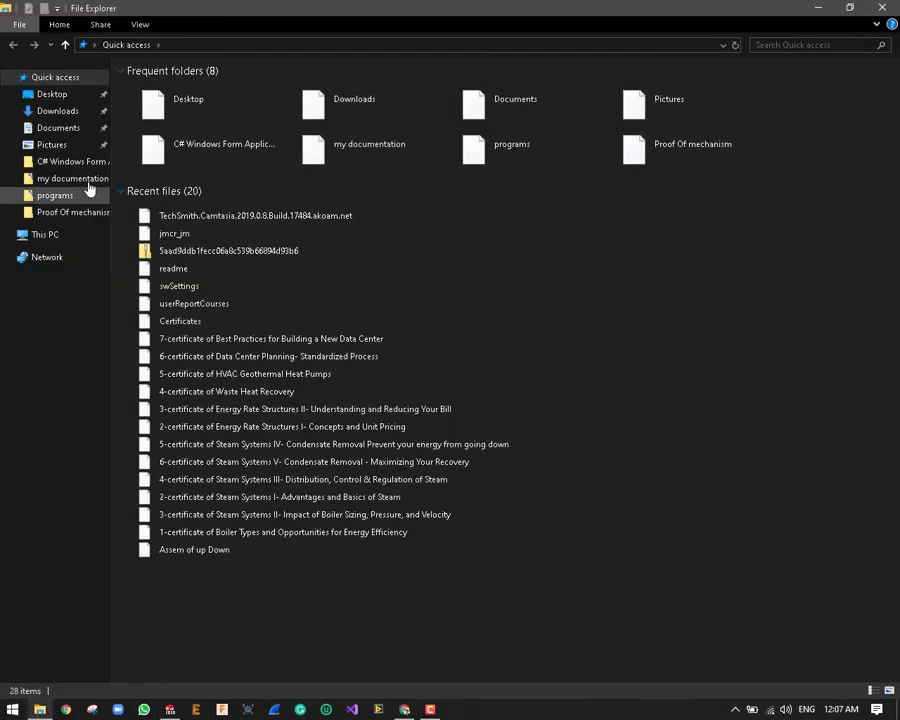
{"action": "left_click", "coordinate": [60, 212]}
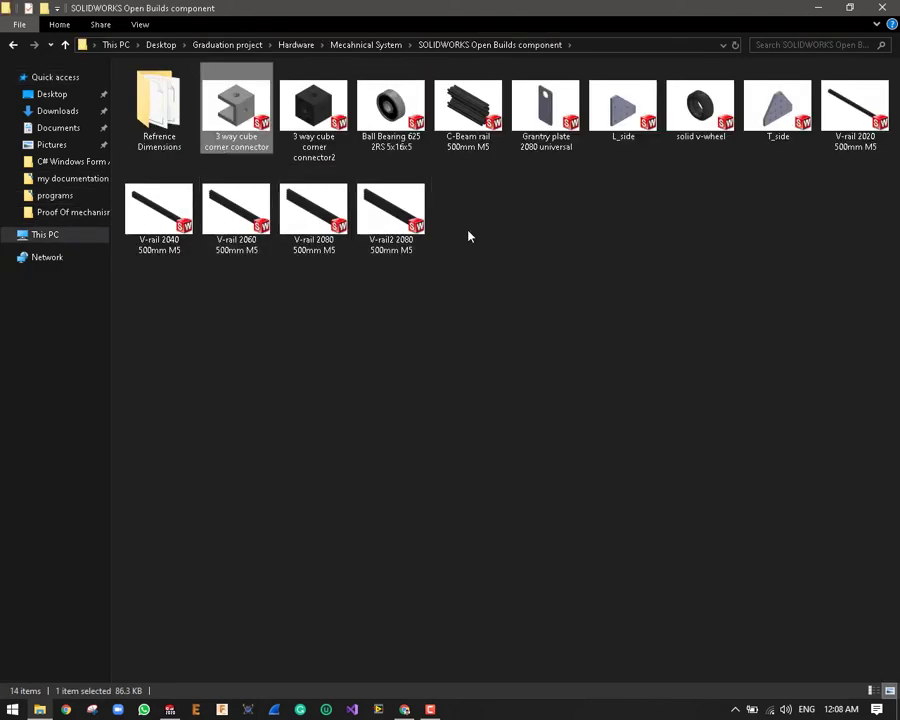
{"action": "double_click", "coordinate": [170, 128]}
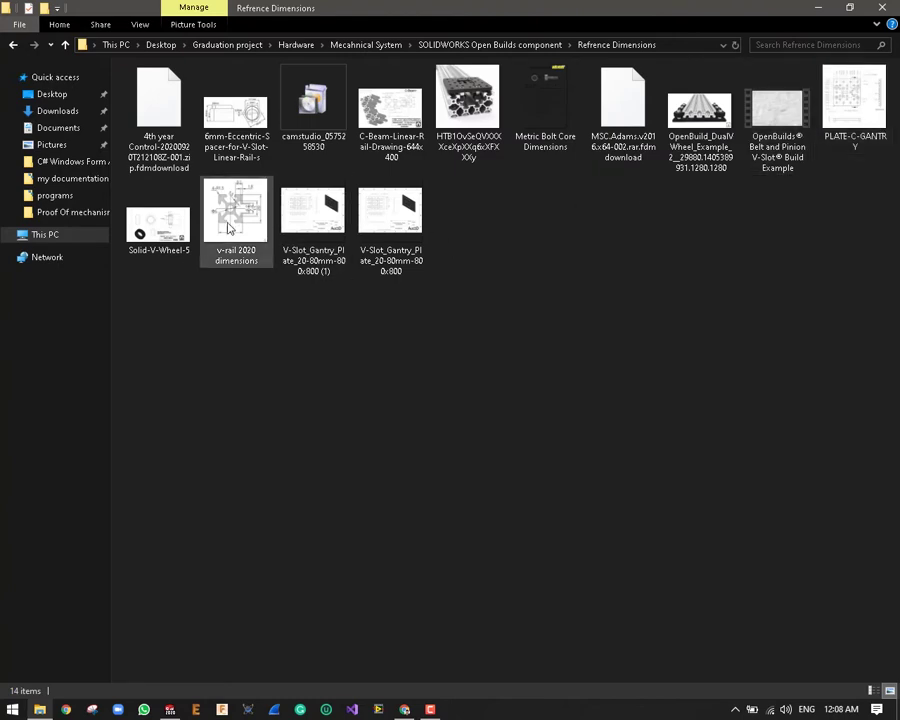
View 6mm-Eccentric-Spacer-for-V-Slot-Linear-Rail-s.jpg in Photos, then close the viewer
{"action": "double_click", "coordinate": [242, 112]}
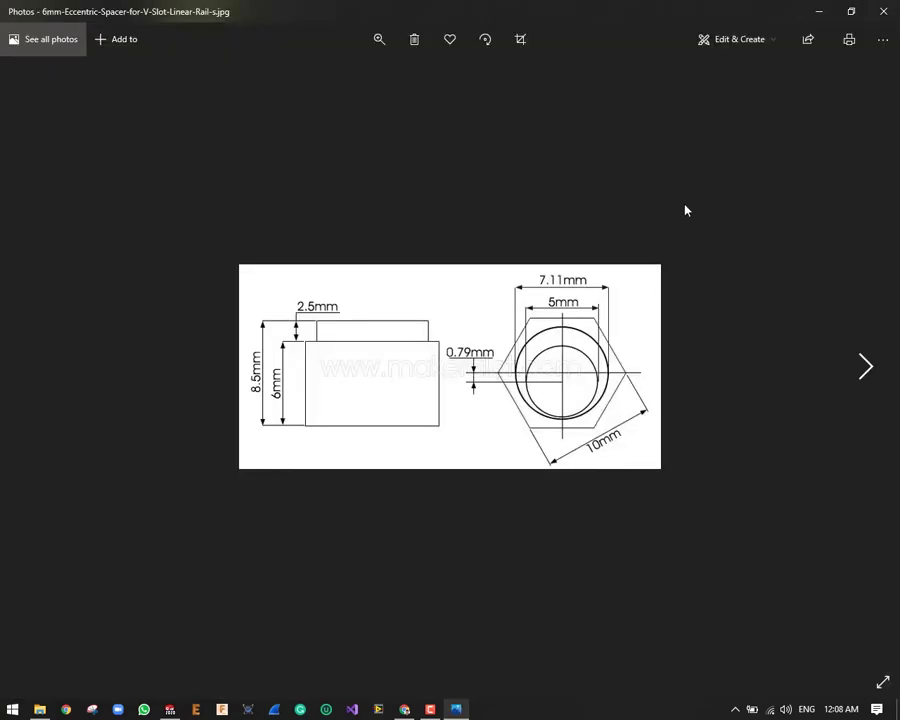
{"action": "key", "text": "alt+F4"}
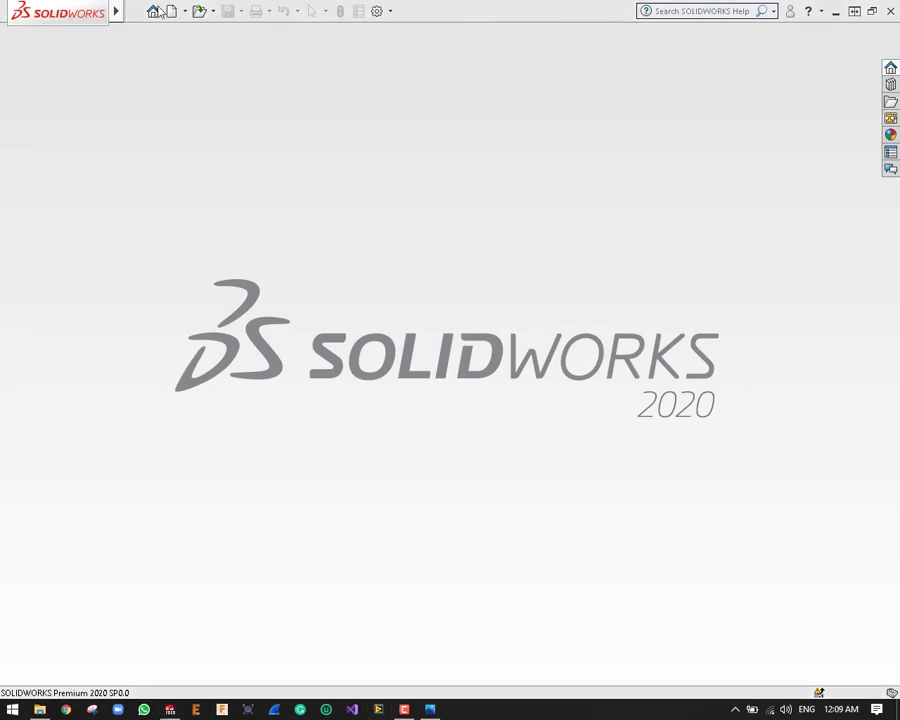
Create a new part and orient the view normal to its Top Plane
{"action": "left_click", "coordinate": [170, 12]}
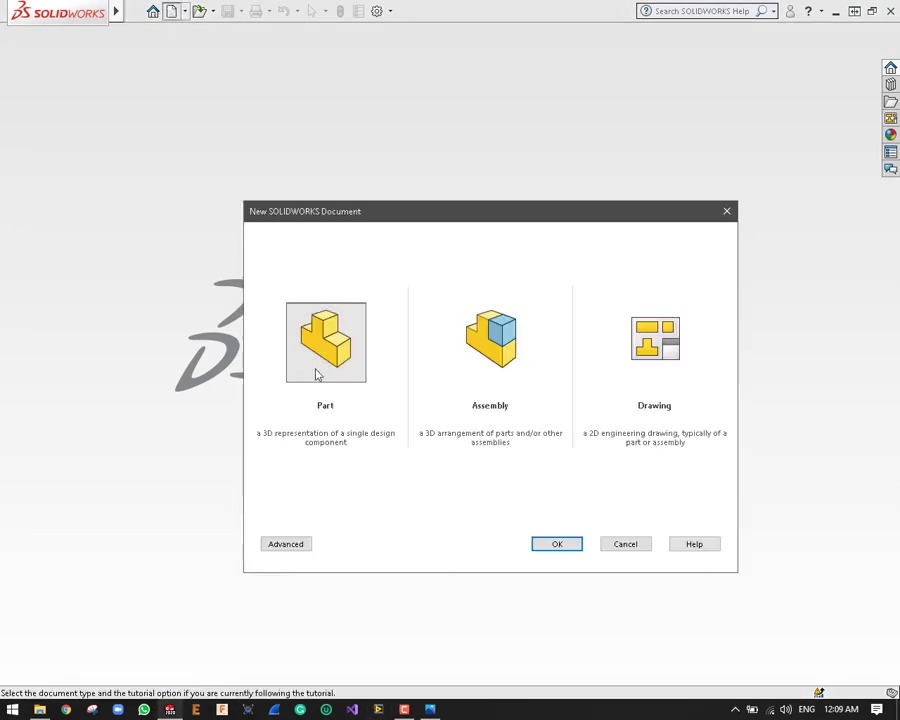
{"action": "key", "text": "Return"}
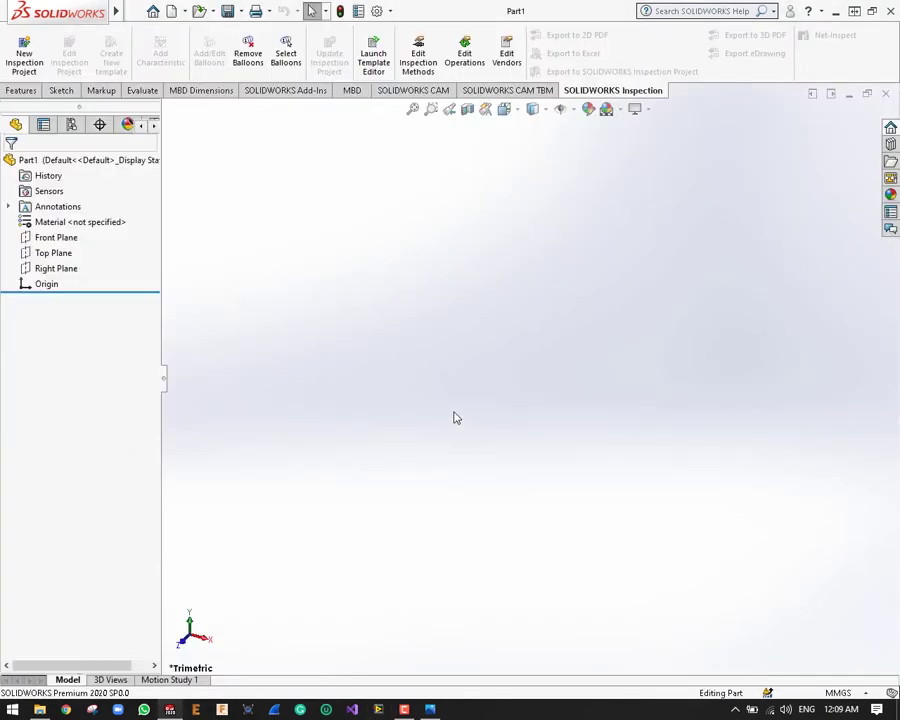
{"action": "left_click", "coordinate": [60, 256]}
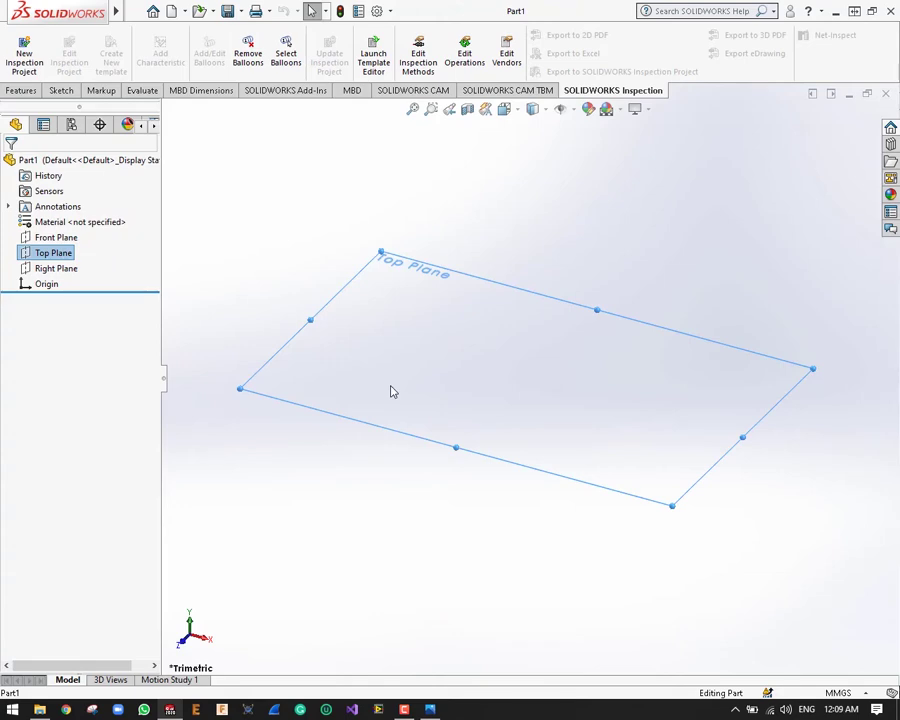
{"action": "key", "text": "ctrl+8"}
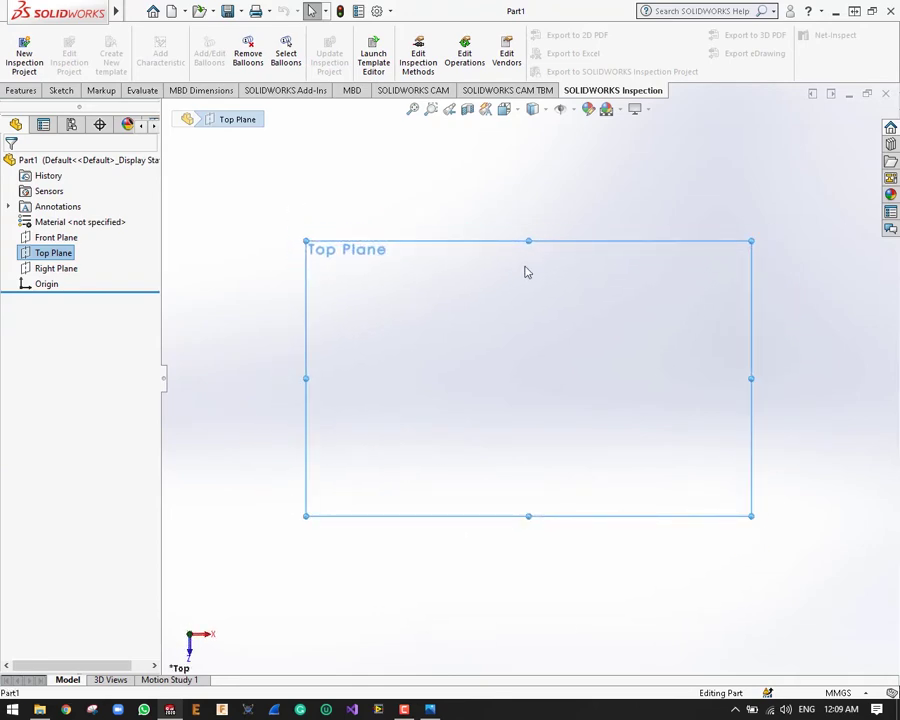
{"action": "left_click", "coordinate": [78, 252]}
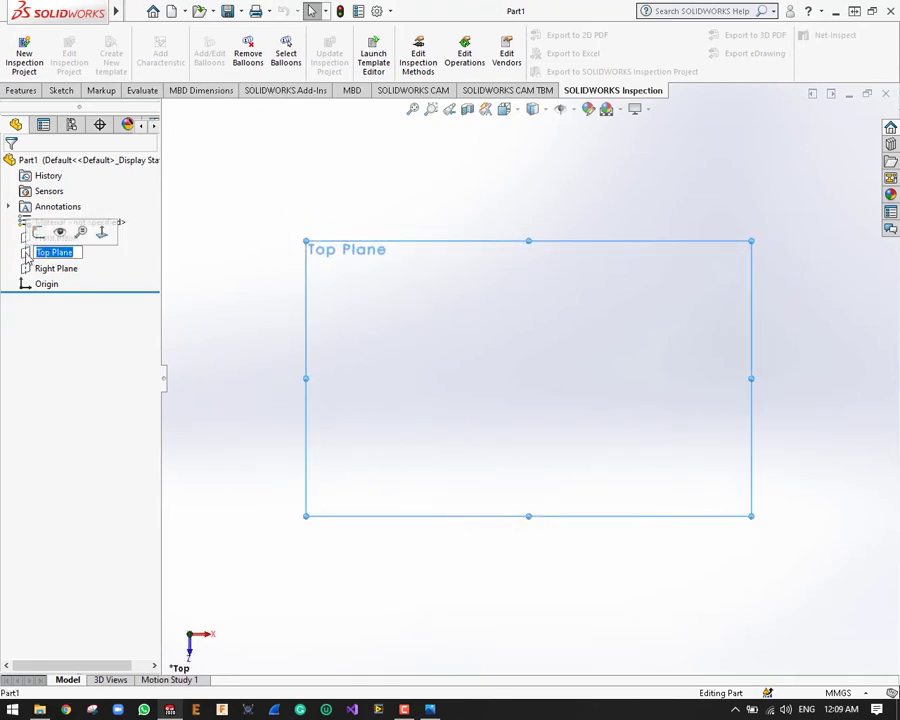
{"action": "key", "text": "Return"}
{"action": "key", "text": "ctrl+8"}
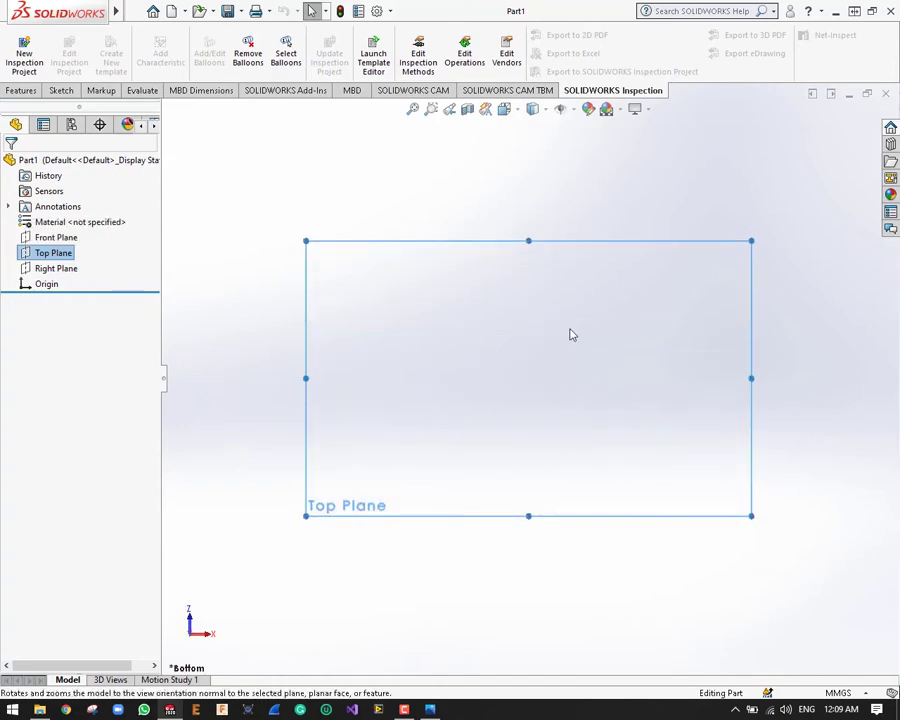
{"action": "left_click", "coordinate": [62, 92]}
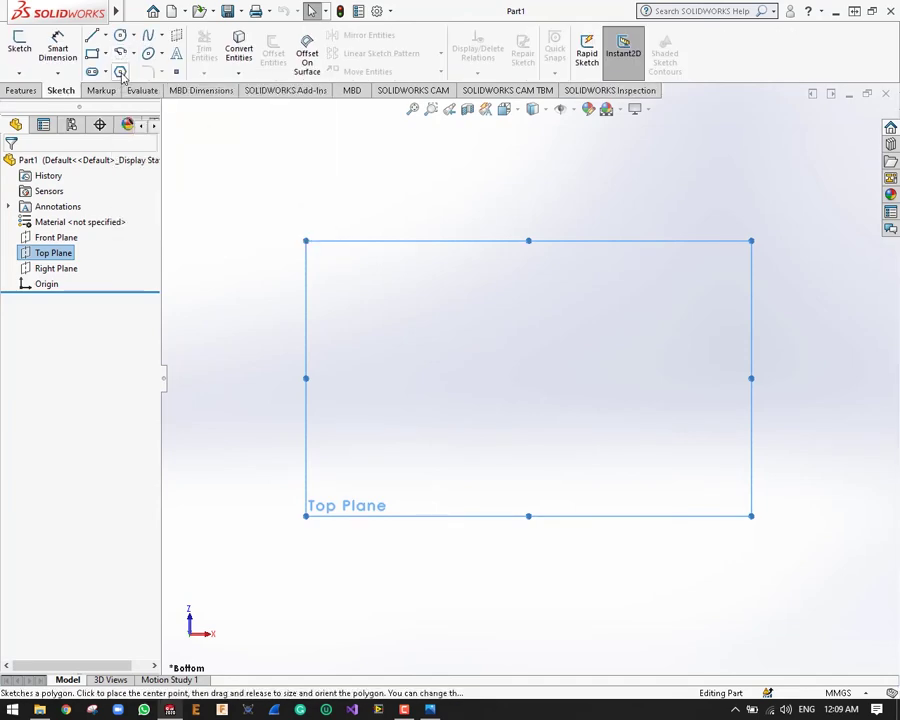
Sketch a six-sided polygon on the Top Plane with its centre at the origin
{"action": "left_click", "coordinate": [121, 75]}
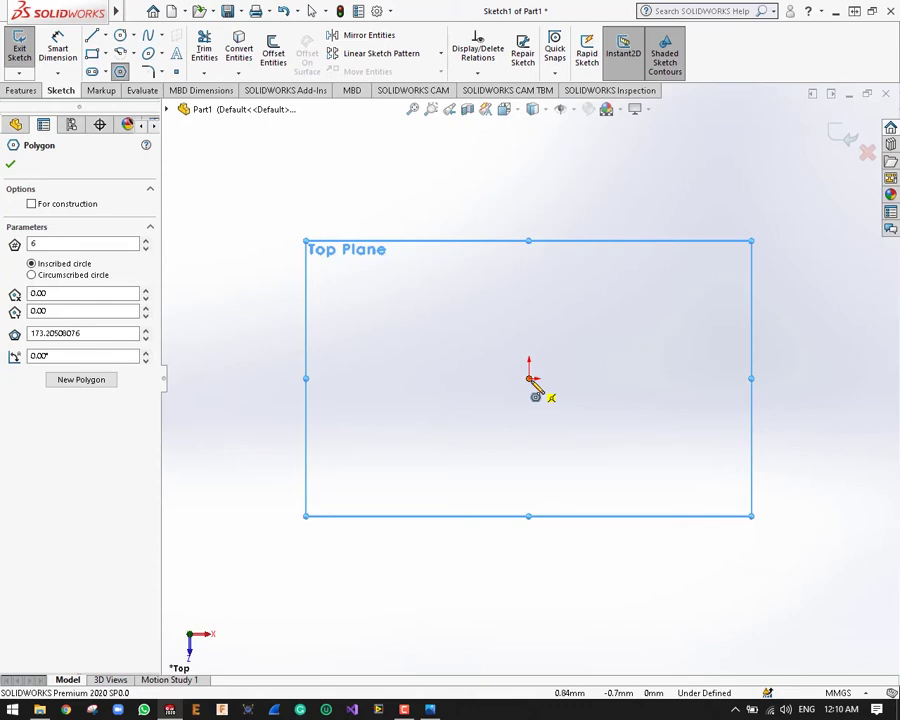
{"action": "left_click", "coordinate": [530, 379]}
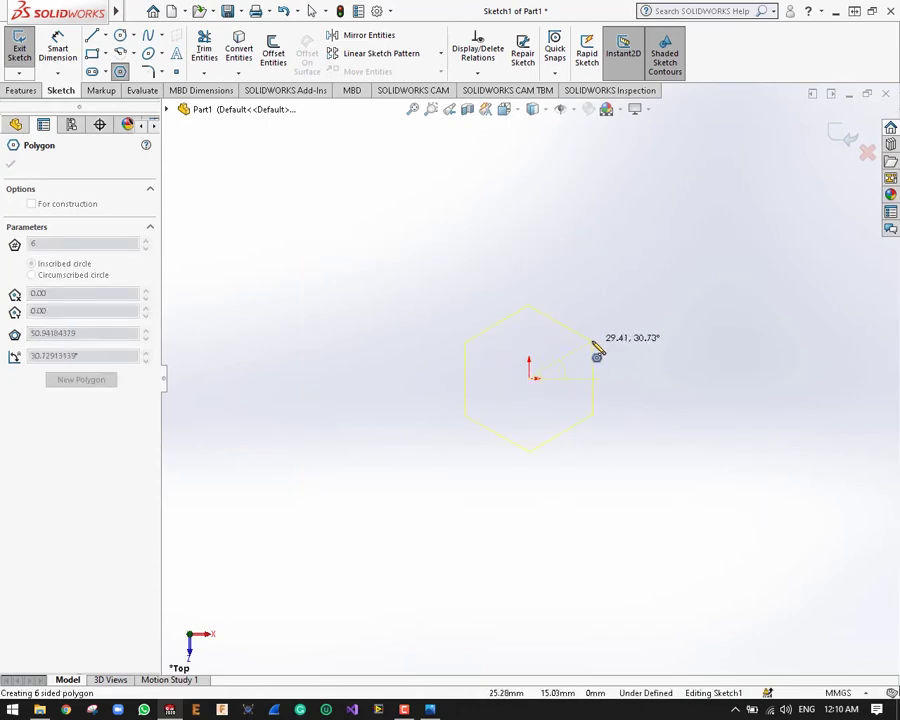
{"action": "left_click", "coordinate": [597, 350]}
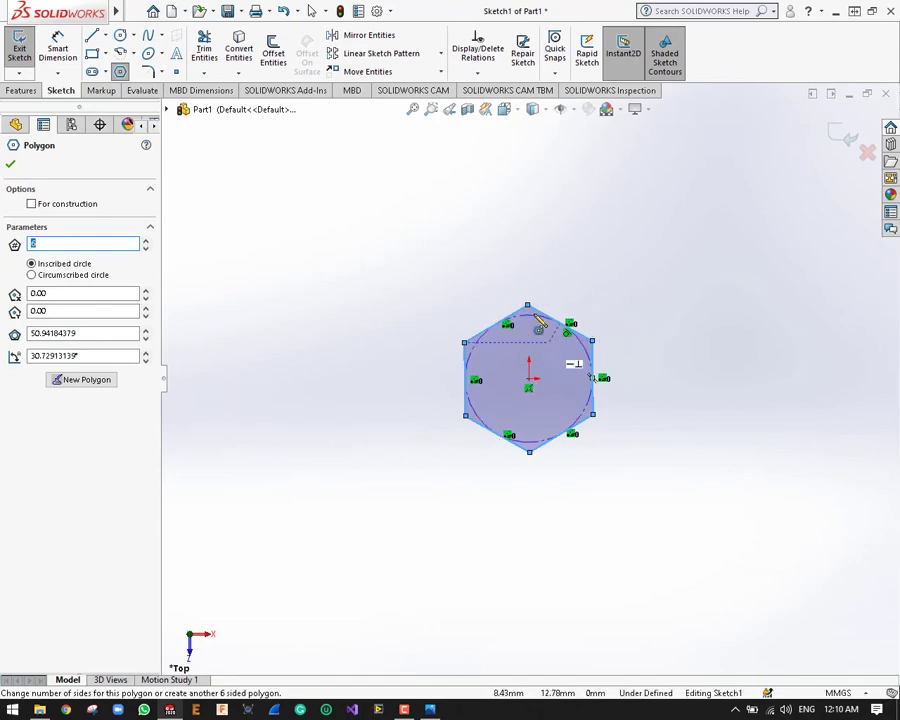
{"action": "left_click", "coordinate": [9, 166]}
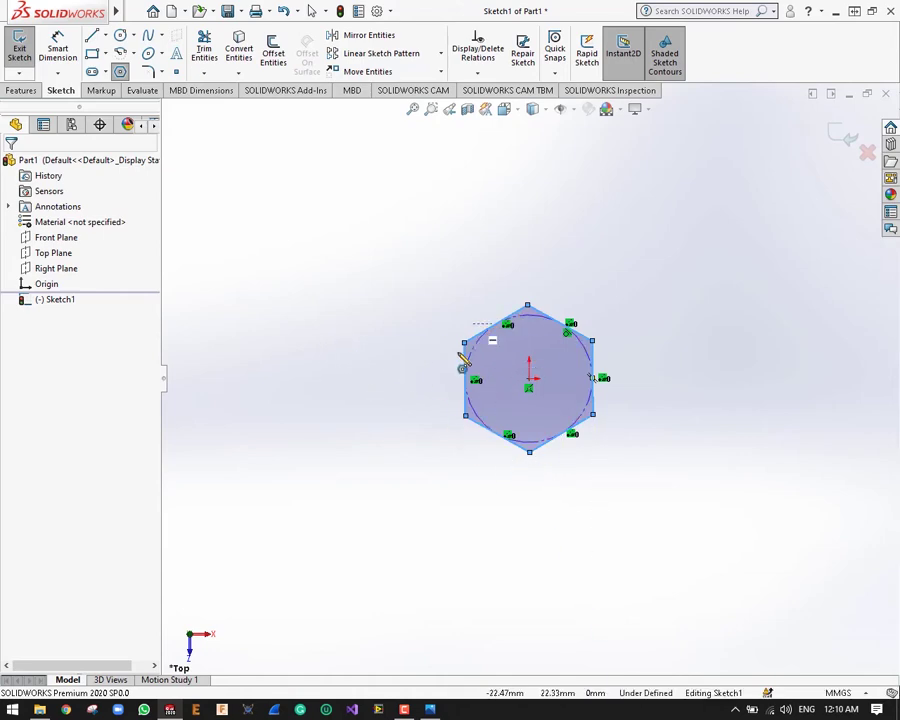
Drag the hexagon's right edge and top vertex to shrink it, top corner at X 0.00
{"action": "left_click", "coordinate": [120, 73]}
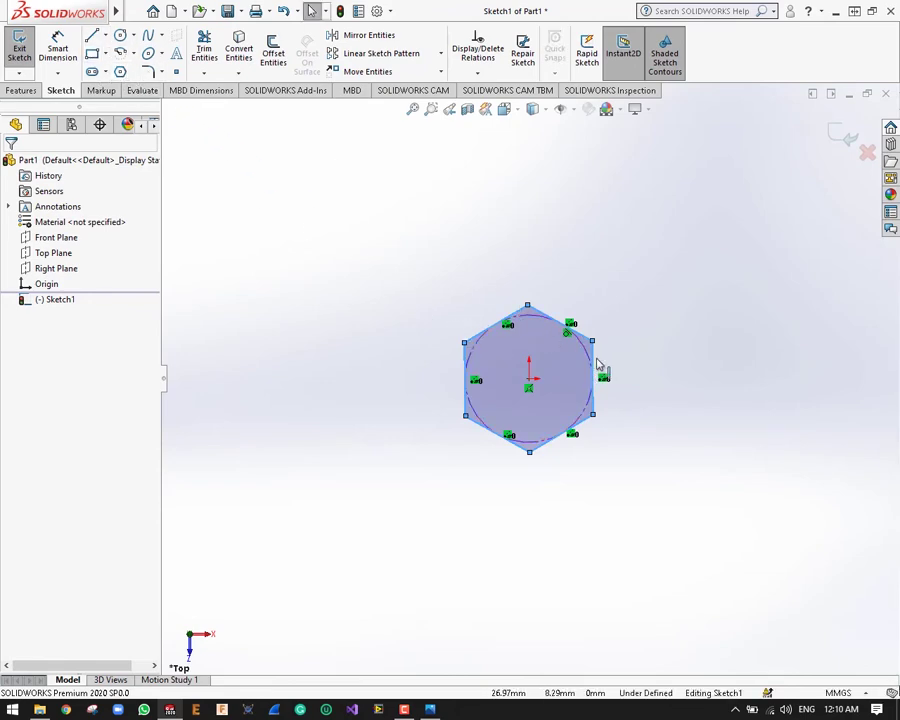
{"action": "mouse_move", "coordinate": [597, 367]}
{"action": "left_mouse_down"}
{"action": "mouse_move", "coordinate": [631, 373]}
{"action": "mouse_move", "coordinate": [576, 364]}
{"action": "mouse_move", "coordinate": [660, 372]}
{"action": "mouse_move", "coordinate": [586, 370]}
{"action": "mouse_move", "coordinate": [582, 378]}
{"action": "left_mouse_up"}
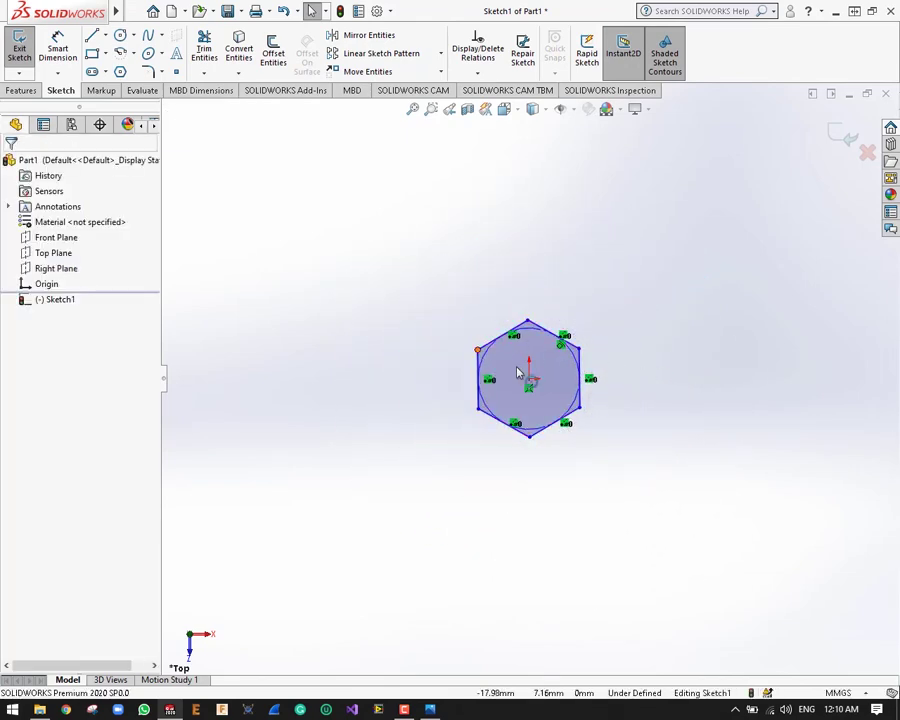
{"action": "mouse_move", "coordinate": [528, 323]}
{"action": "left_mouse_down"}
{"action": "mouse_move", "coordinate": [473, 280]}
{"action": "mouse_move", "coordinate": [662, 401]}
{"action": "mouse_move", "coordinate": [437, 300]}
{"action": "mouse_move", "coordinate": [500, 341]}
{"action": "mouse_move", "coordinate": [527, 337]}
{"action": "mouse_move", "coordinate": [528, 322]}
{"action": "left_mouse_up"}
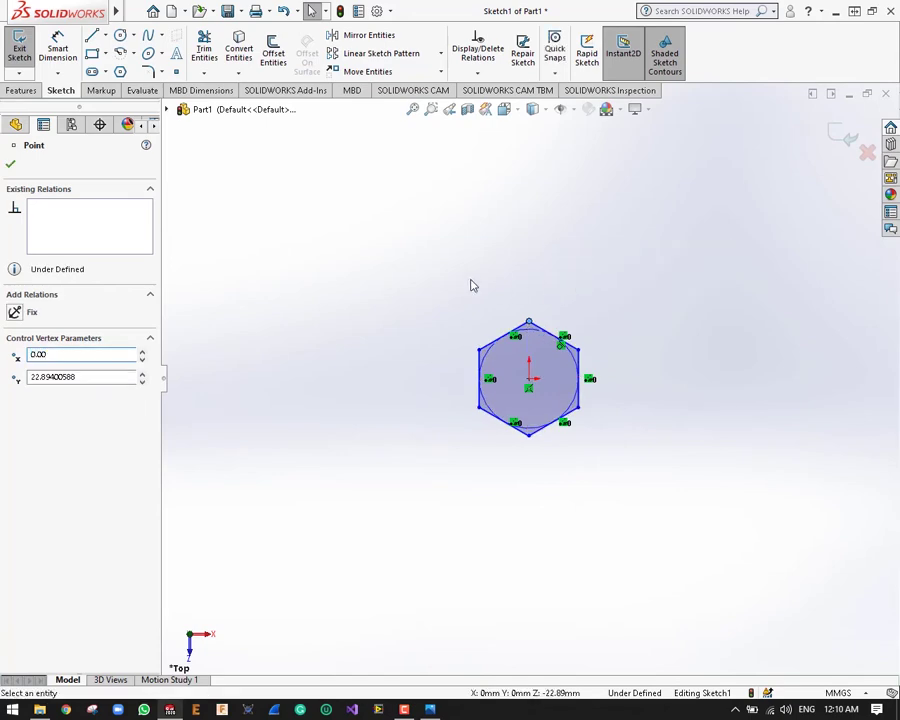
{"action": "key", "text": "q"}
{"action": "key", "text": "Escape"}
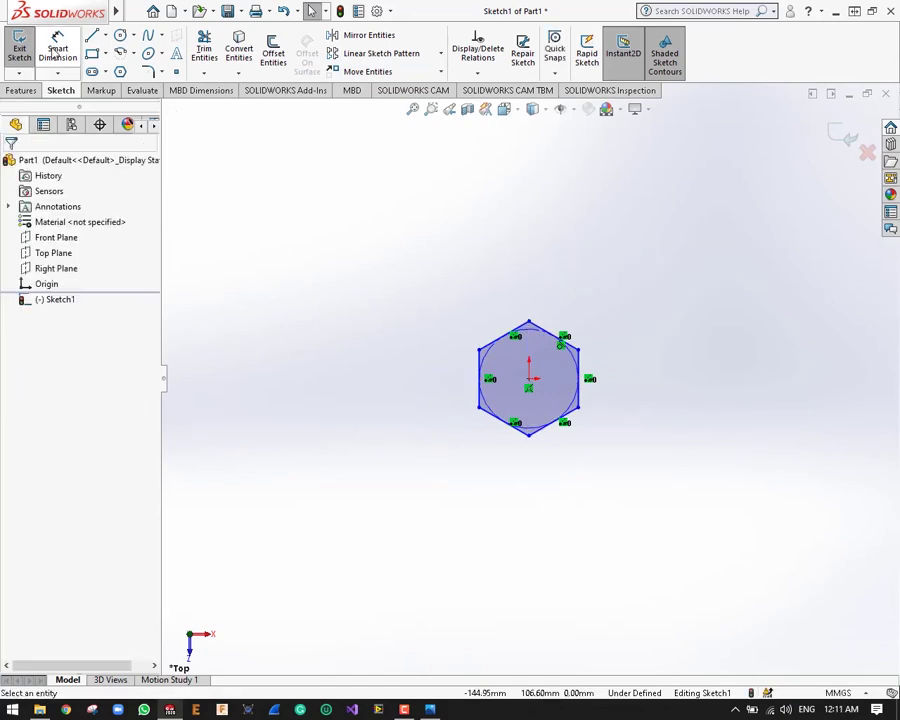
Dimension the hexagon's two vertical flats with a 10 mm width
{"action": "left_click", "coordinate": [57, 46]}
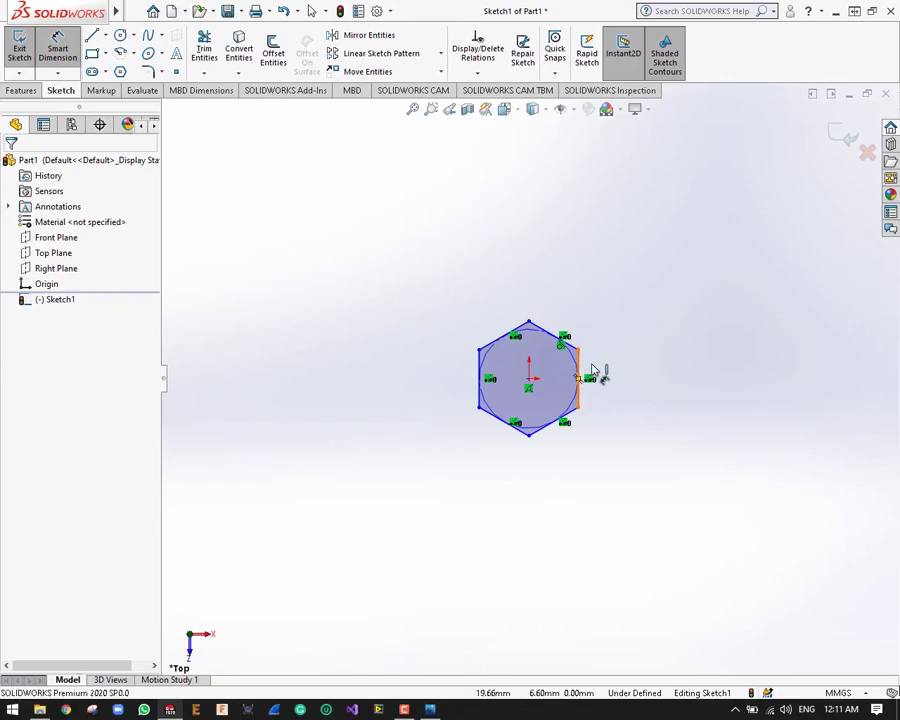
{"action": "left_click", "coordinate": [579, 372]}
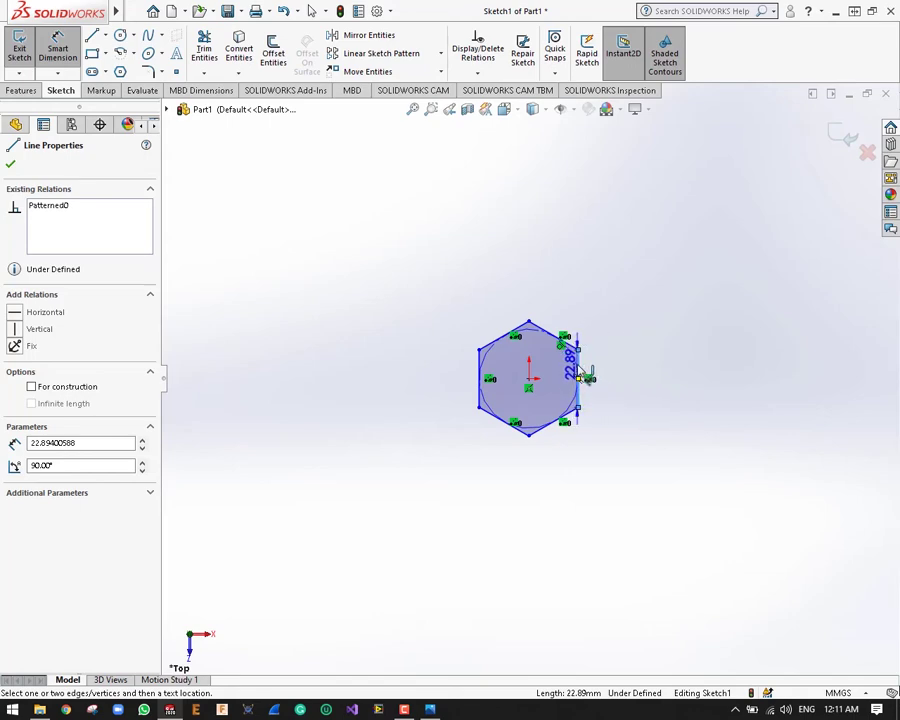
{"action": "left_click", "coordinate": [479, 368]}
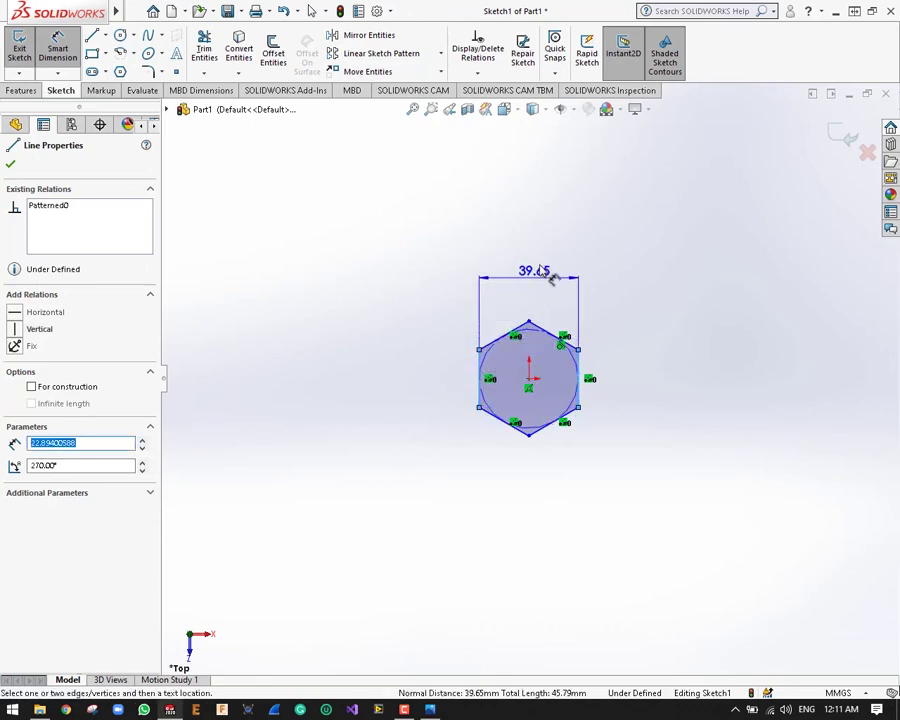
{"action": "left_click", "coordinate": [530, 272]}
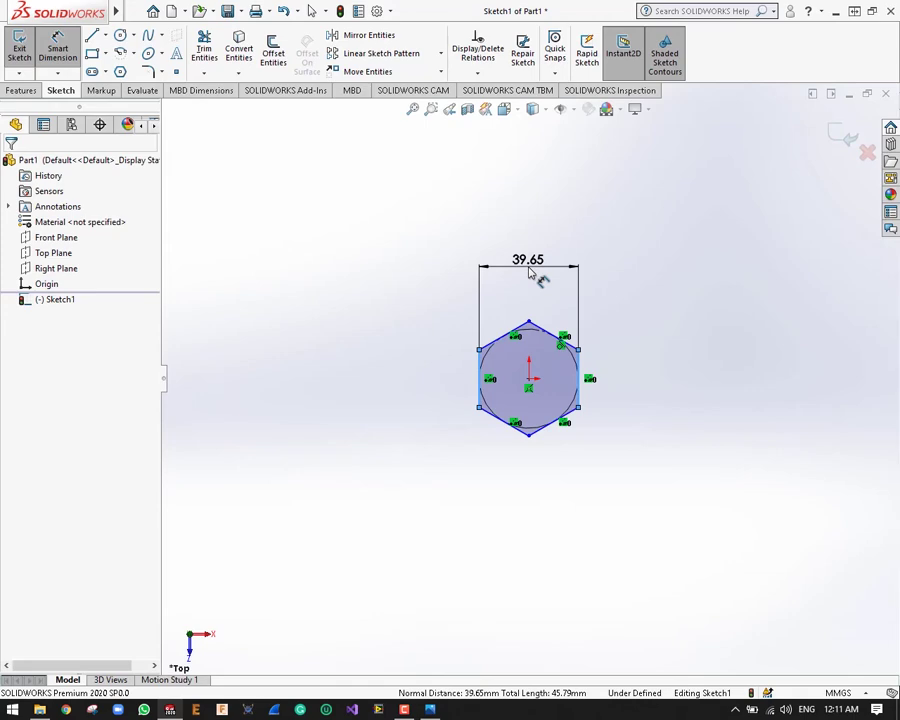
{"action": "type", "text": "10"}
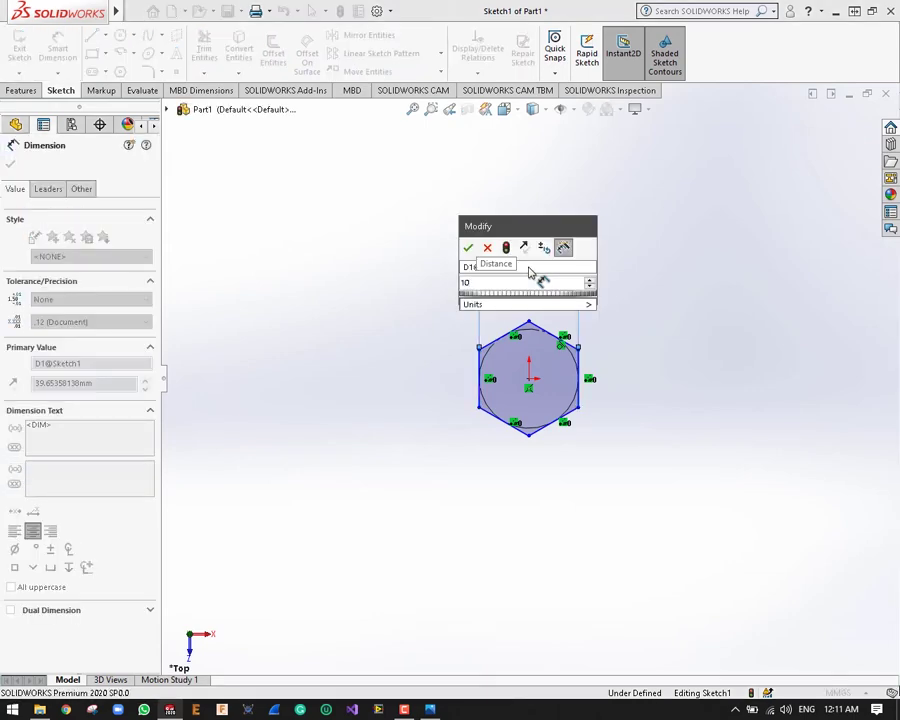
{"action": "type", "text": "mm"}
{"action": "key", "text": "Return"}
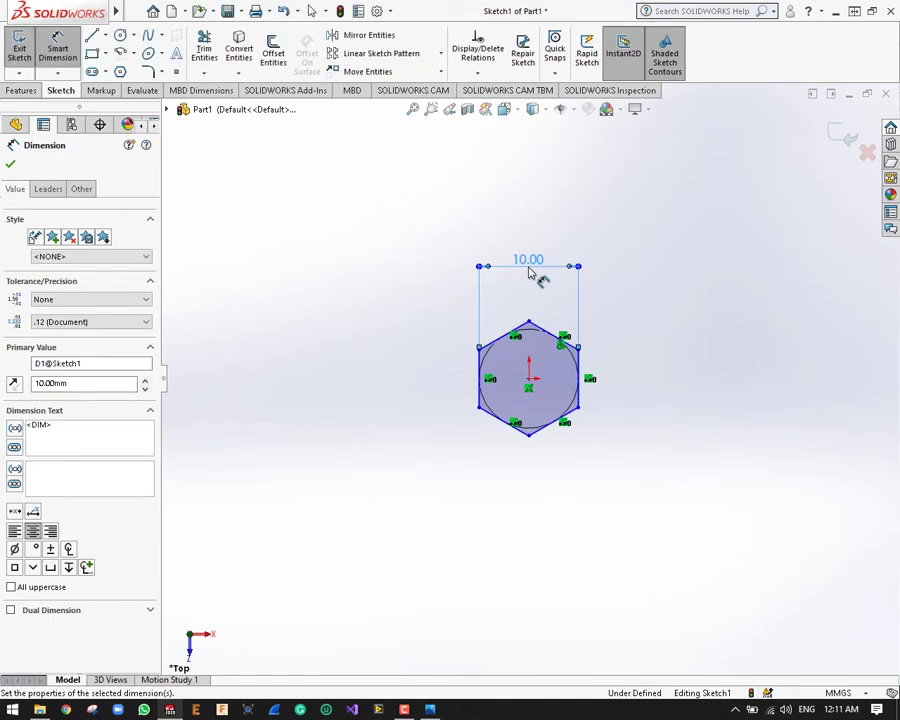
{"action": "left_click", "coordinate": [663, 357]}
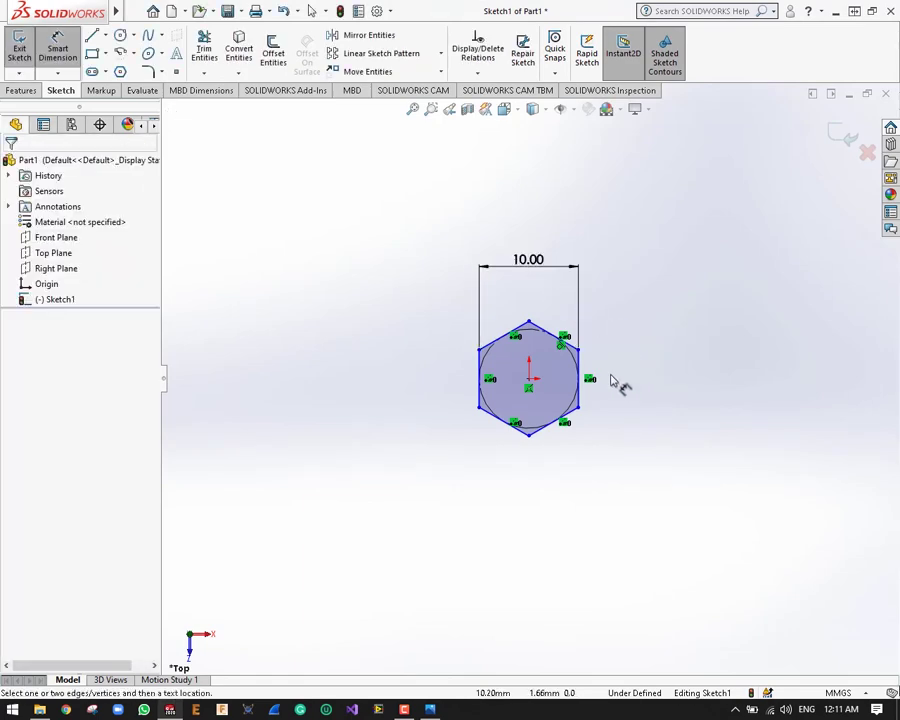
Try a 10 mm dimension across the slanted flats, discard it, then undo the width
{"action": "left_click", "coordinate": [557, 340]}
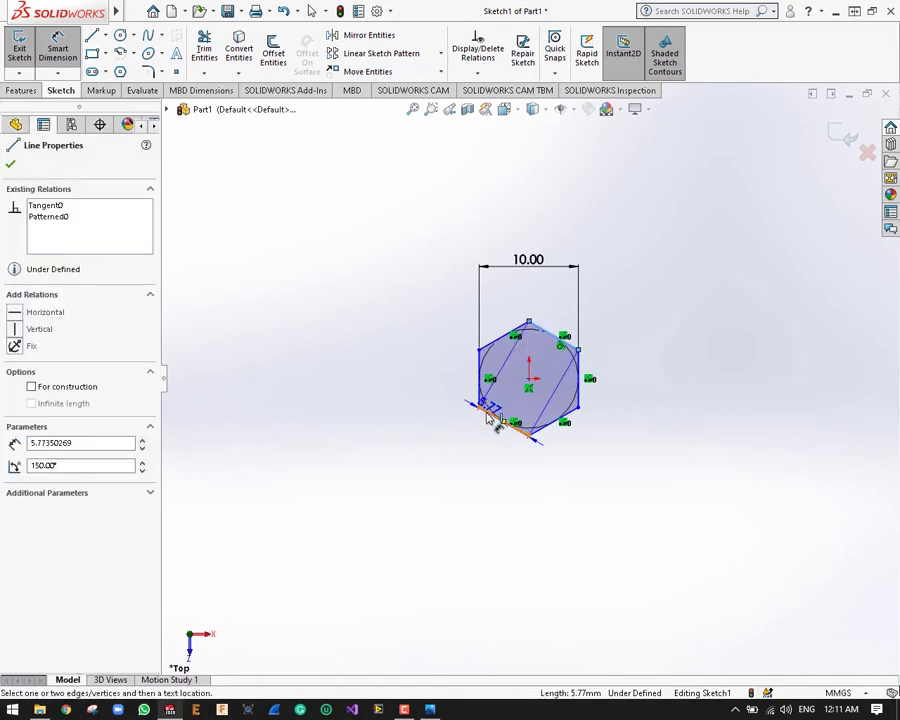
{"action": "left_click", "coordinate": [490, 420]}
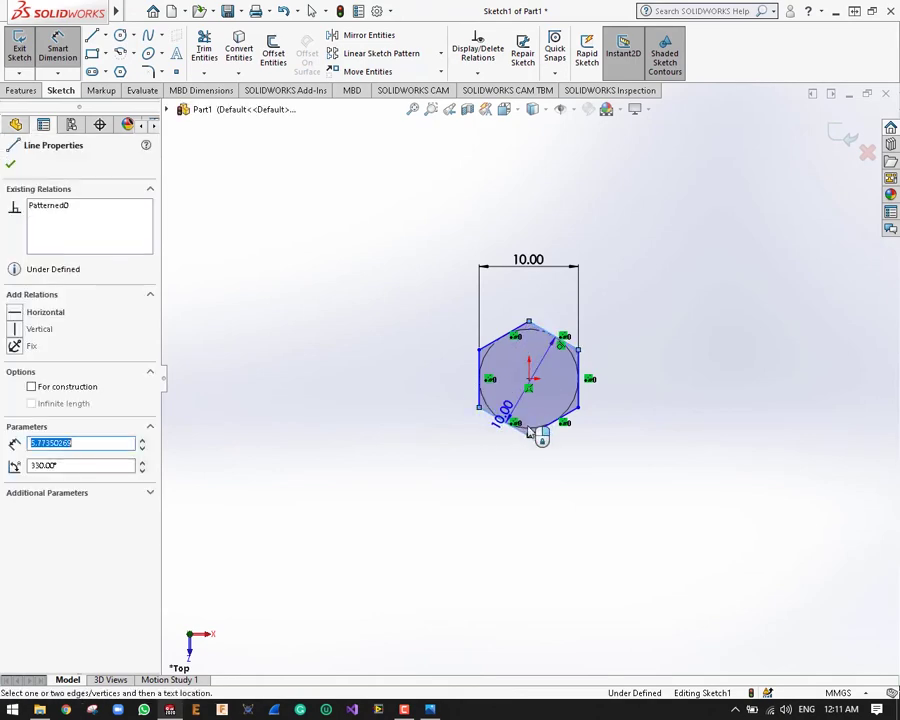
{"action": "left_click", "coordinate": [592, 451]}
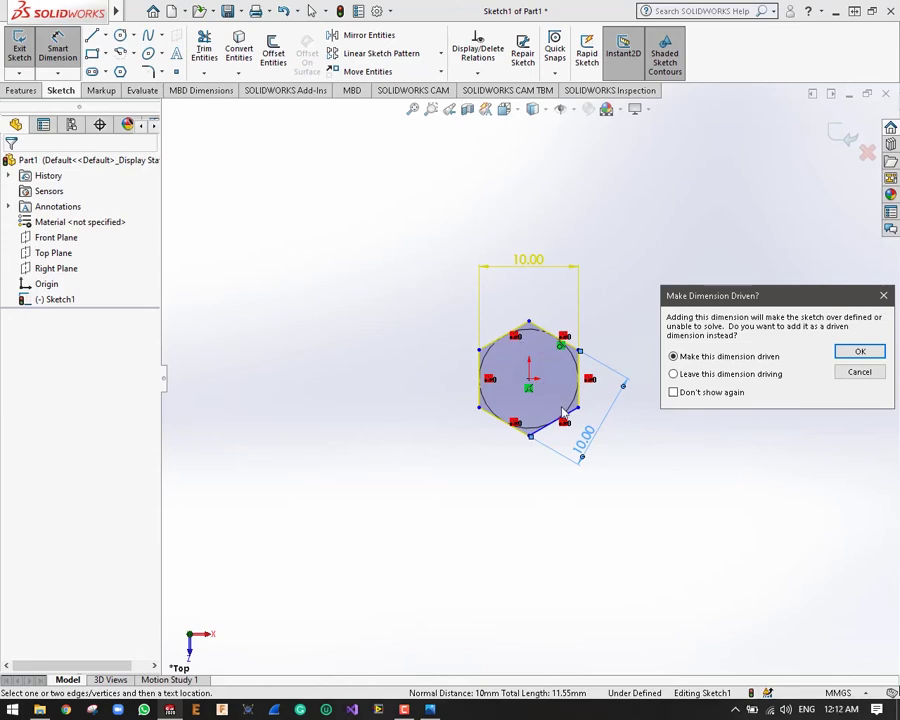
{"action": "left_click", "coordinate": [862, 372]}
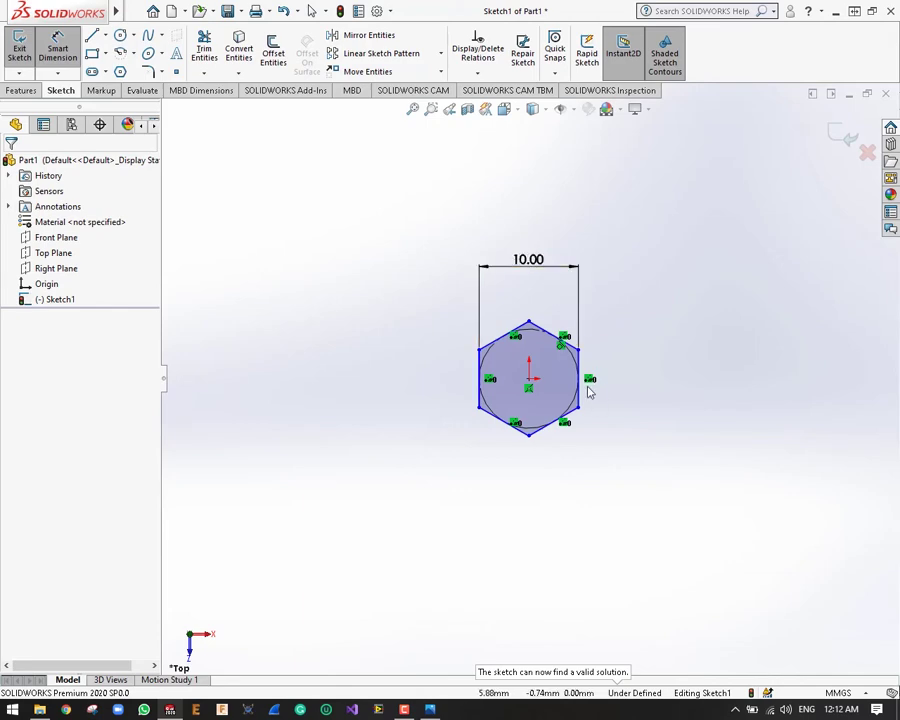
{"action": "key", "text": "f"}
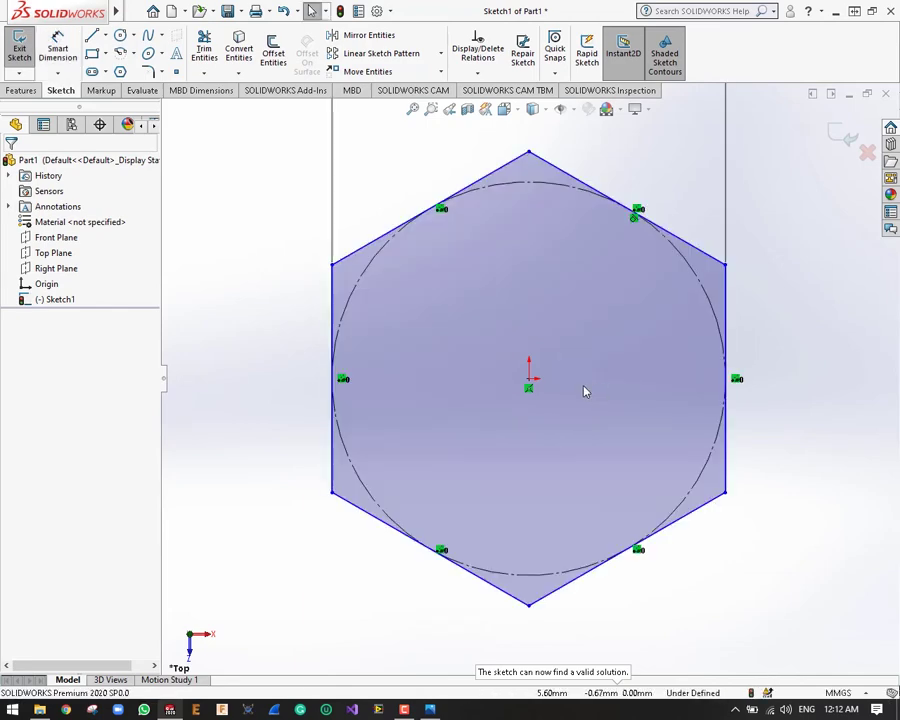
{"action": "key", "text": "z"}
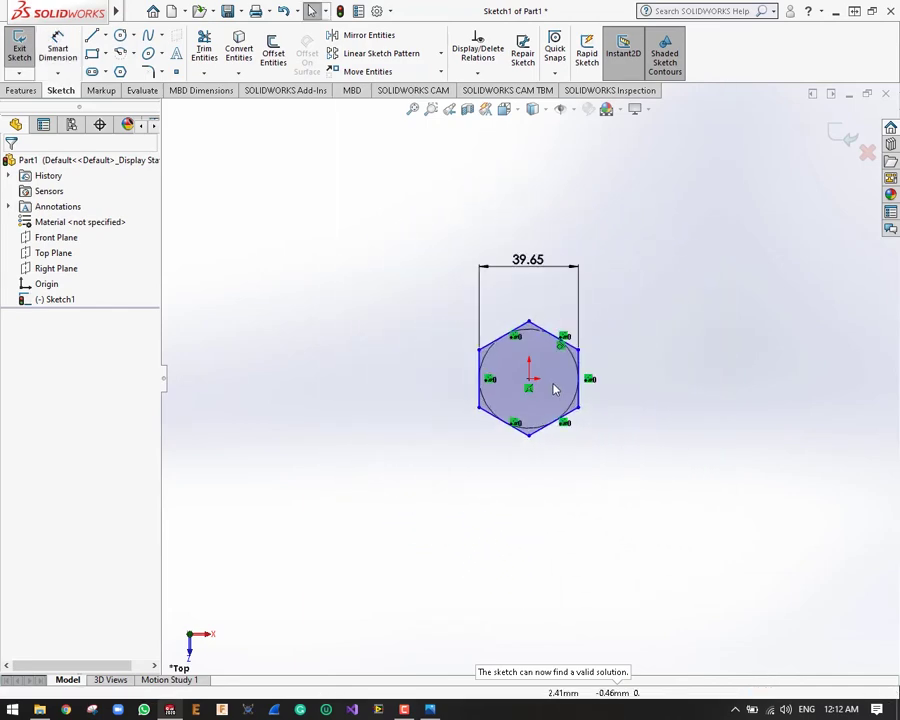
{"action": "scroll", "coordinate": [552, 384], "scroll_direction": "up", "scroll_amount": 1}
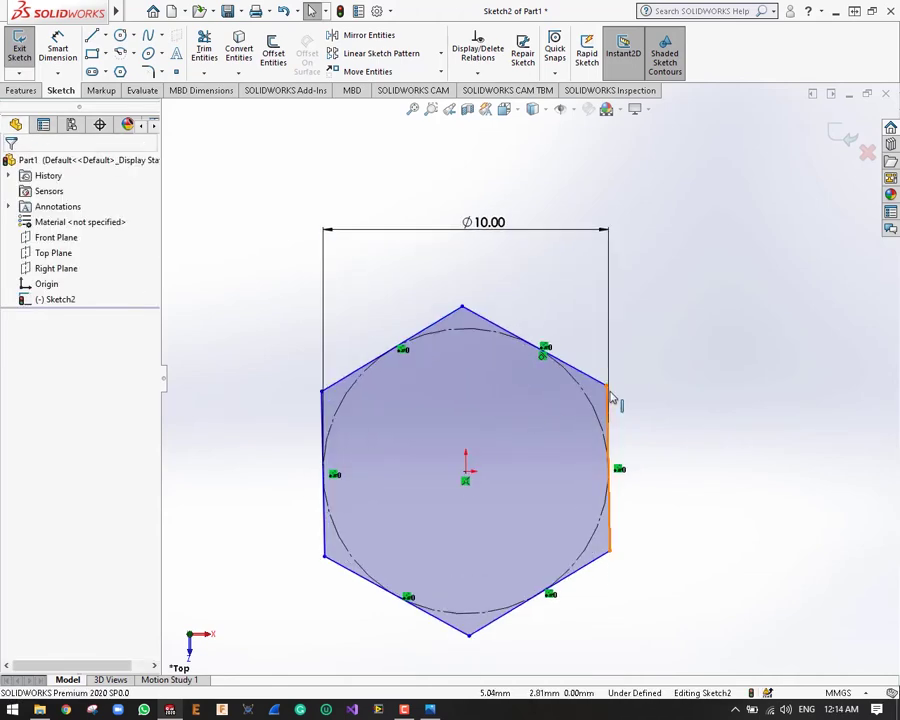
Delete the hexagon's Ø10.00 diameter dimension
{"action": "left_click", "coordinate": [428, 234]}
{"action": "right_click", "coordinate": [430, 236]}
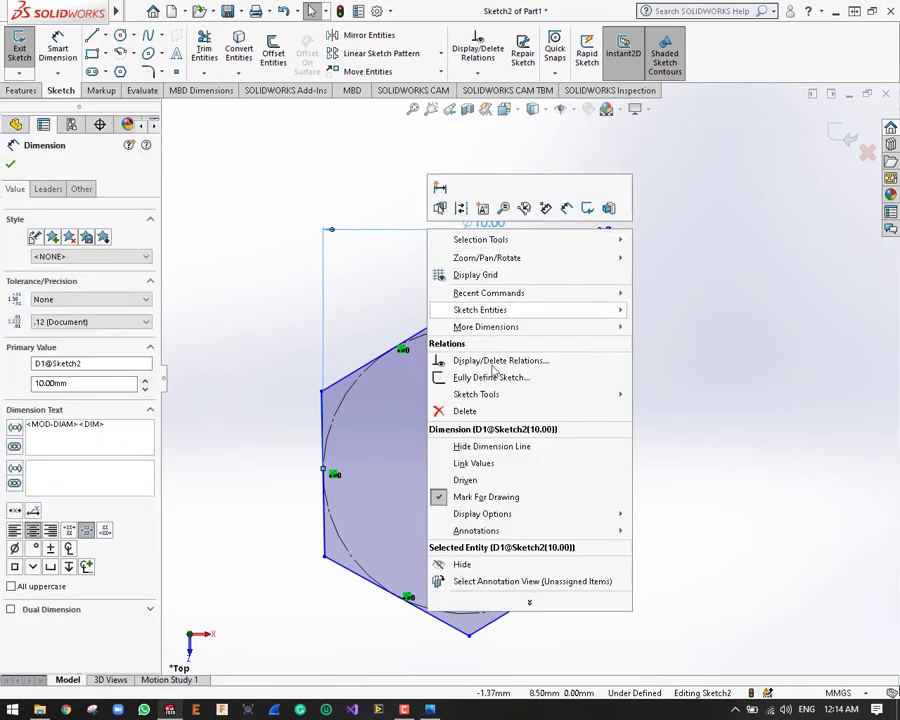
{"action": "left_click", "coordinate": [477, 409]}
Add a horizontal 10 mm dimension between the hexagon's left and upper-right vertices
{"action": "key", "text": "d"}
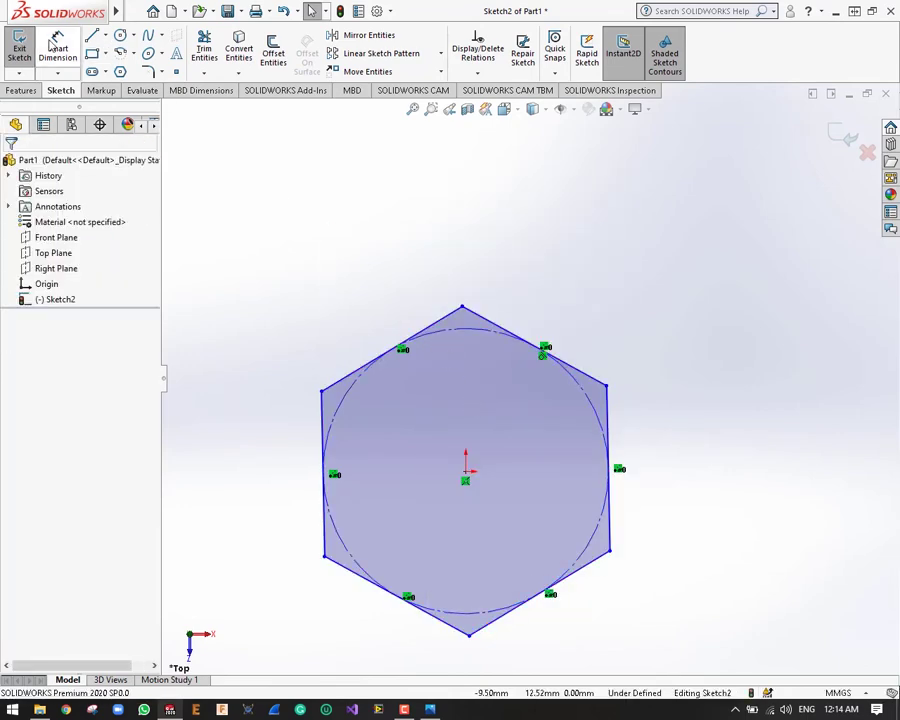
{"action": "left_click", "coordinate": [322, 393]}
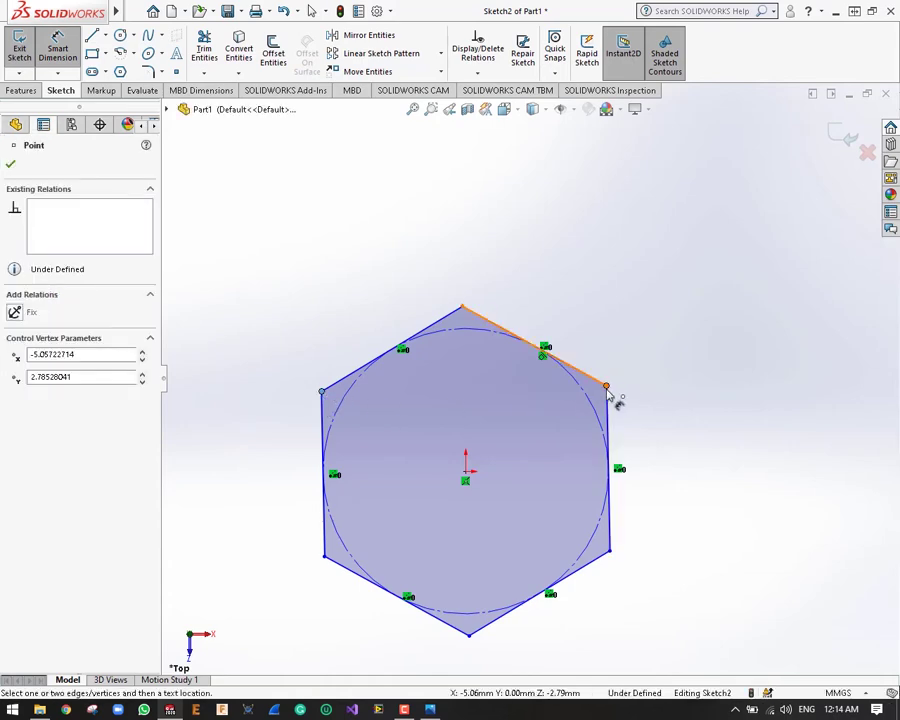
{"action": "left_click", "coordinate": [608, 386]}
{"action": "left_click", "coordinate": [516, 248]}
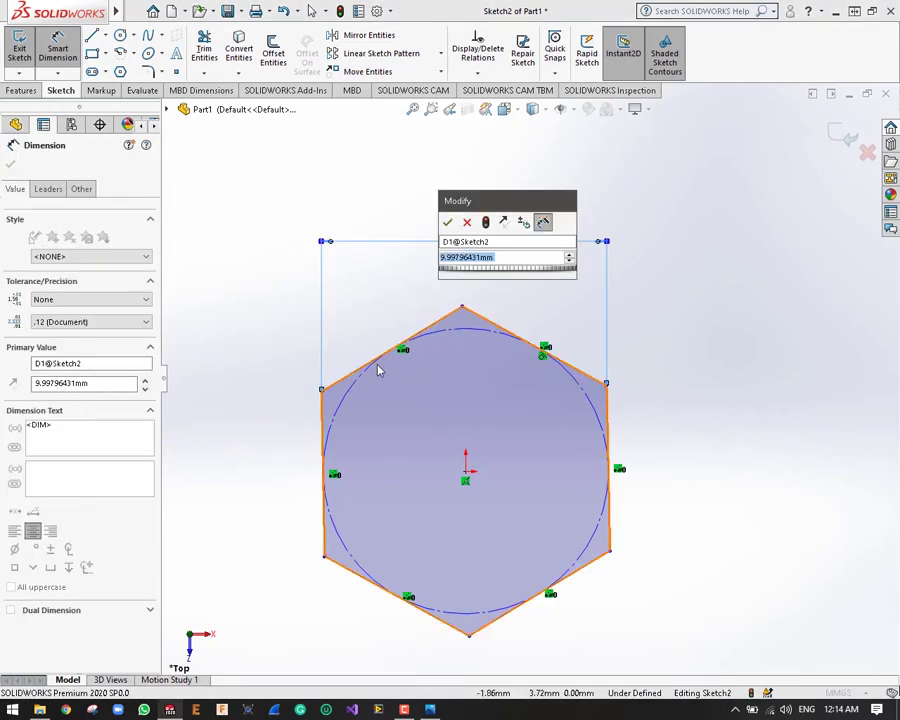
{"action": "left_click", "coordinate": [447, 223]}
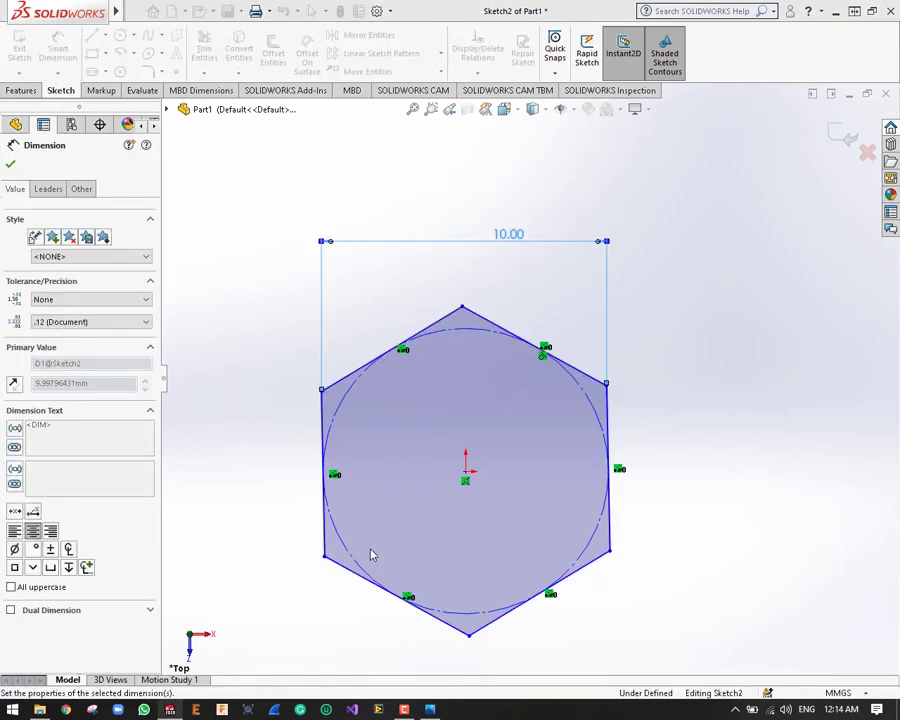
{"action": "key", "text": "Escape"}
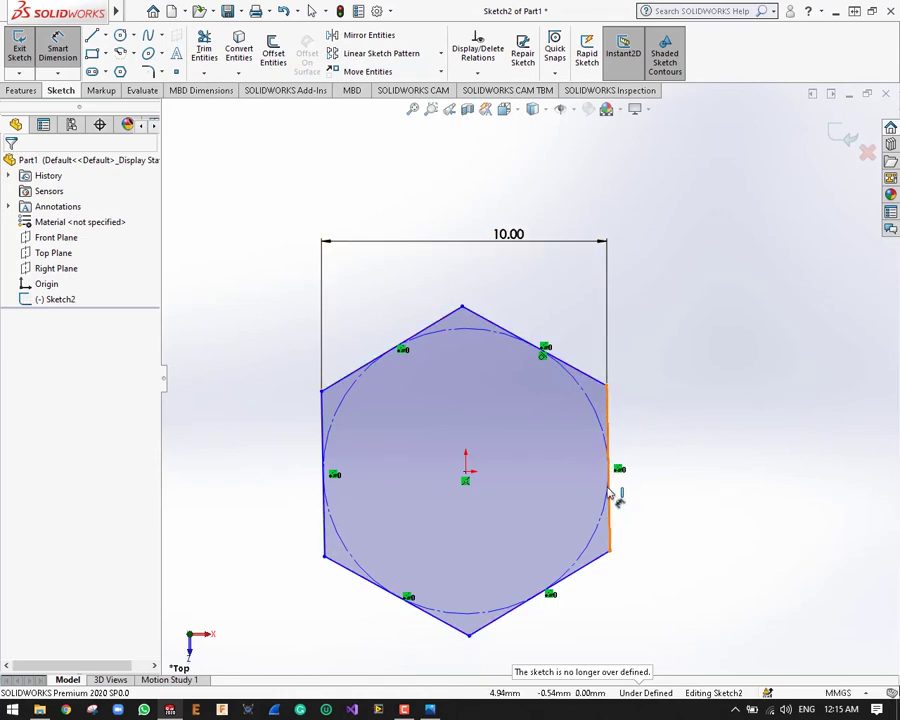
Give the hexagon's top-right and bottom-right vertices a Vertical relation
{"action": "left_click", "coordinate": [607, 387]}
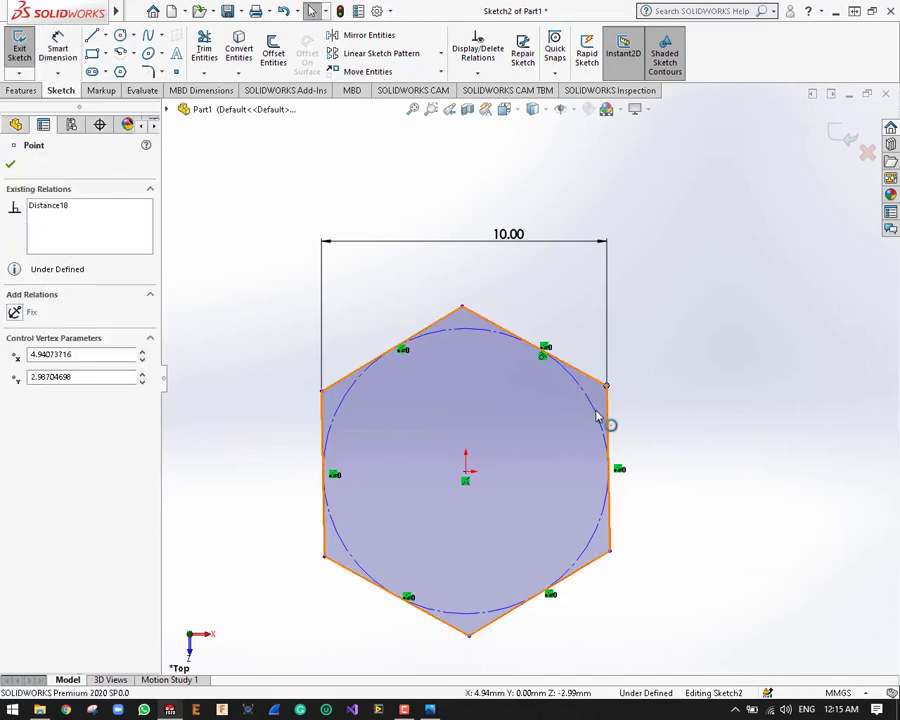
{"action": "left_click", "coordinate": [610, 550]}
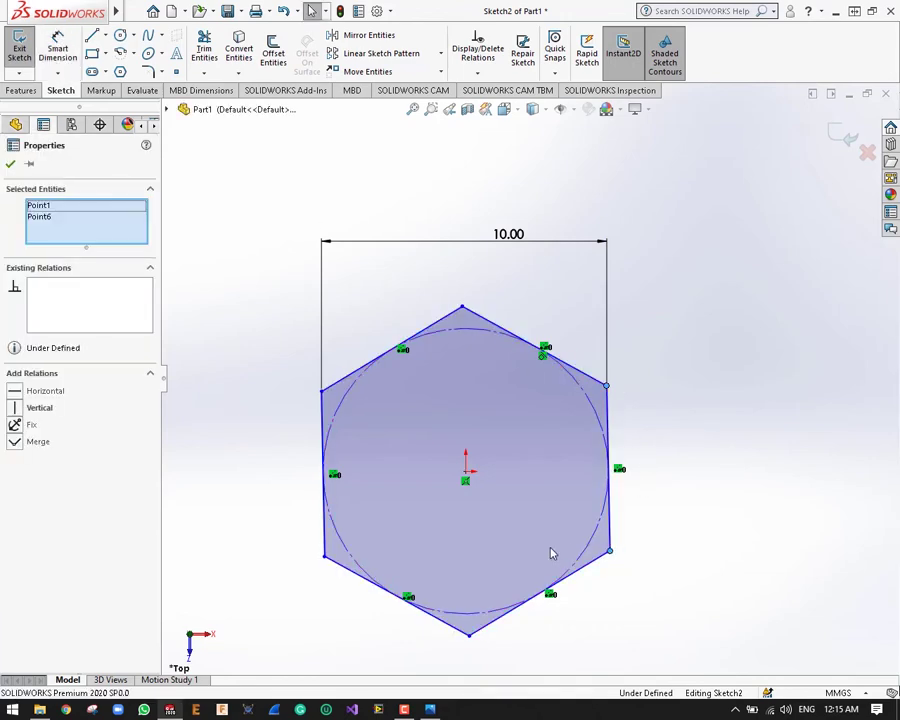
{"action": "left_click", "coordinate": [15, 408]}
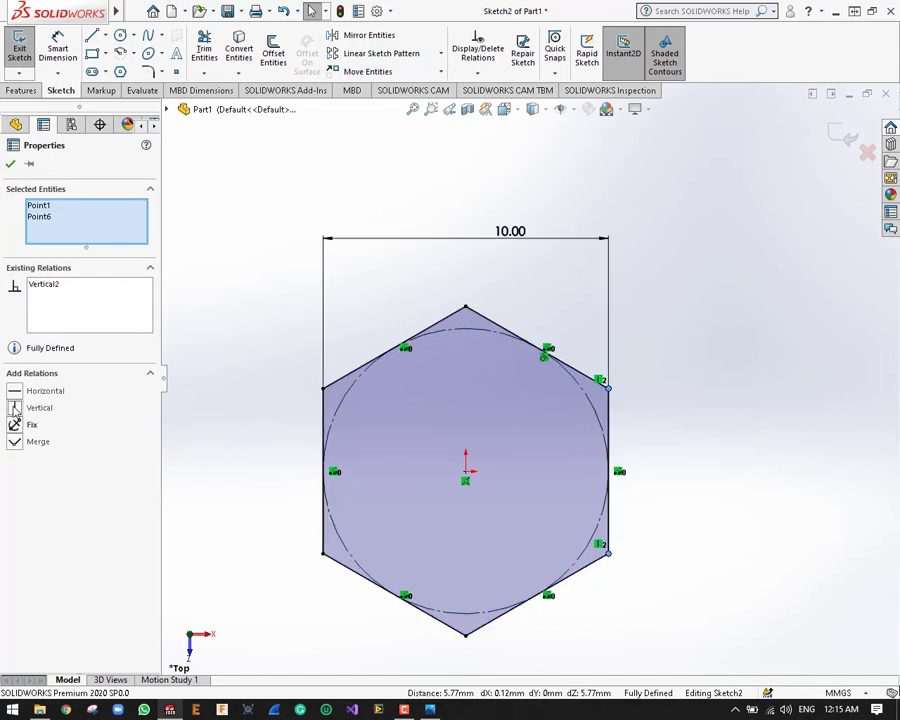
{"action": "left_click", "coordinate": [549, 307]}
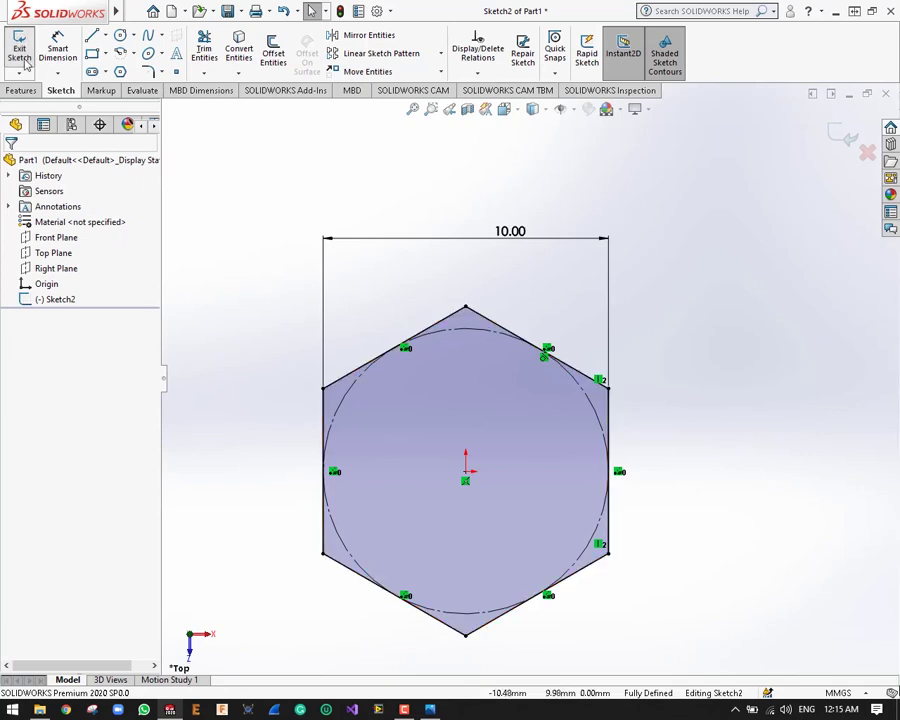
Check the hexagon edges' and construction circle's relations, then bring up the spacer drawing in Photos
{"action": "left_click", "coordinate": [575, 365]}
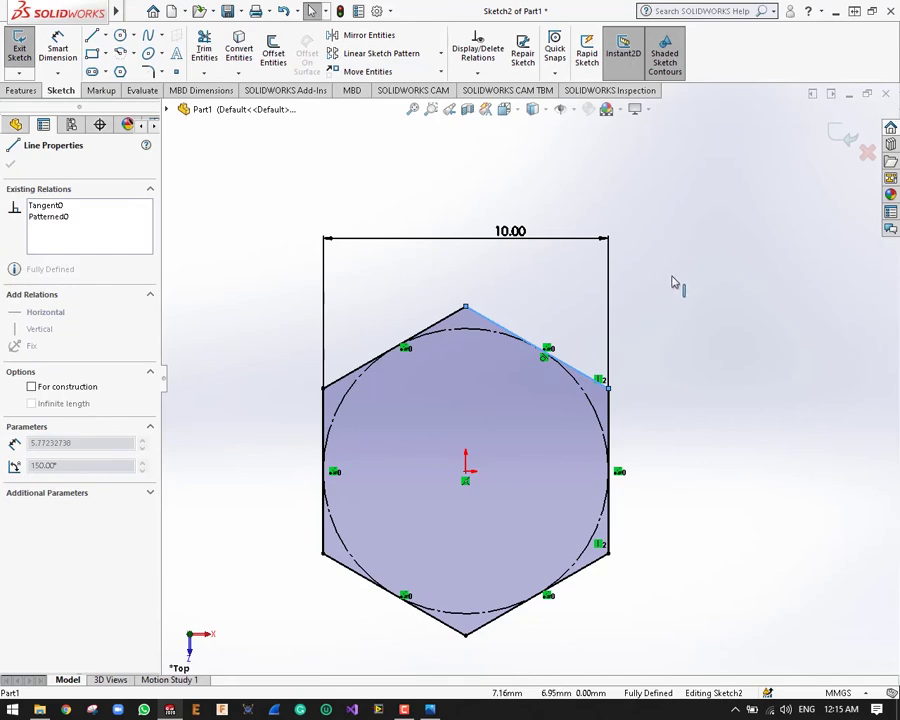
{"action": "left_click", "coordinate": [607, 425]}
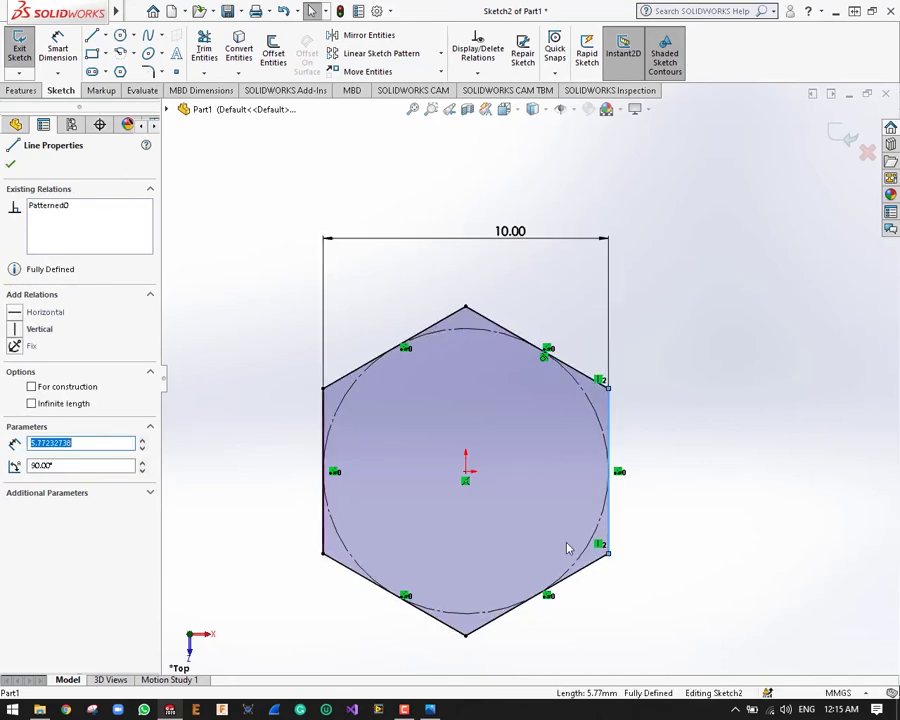
{"action": "left_click", "coordinate": [584, 569]}
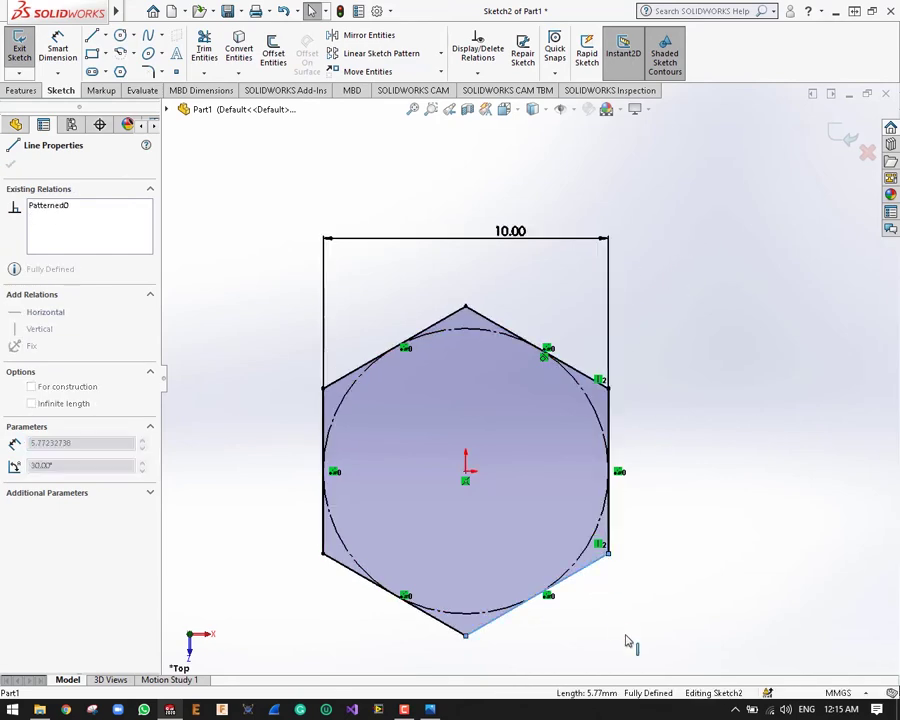
{"action": "left_click", "coordinate": [358, 565]}
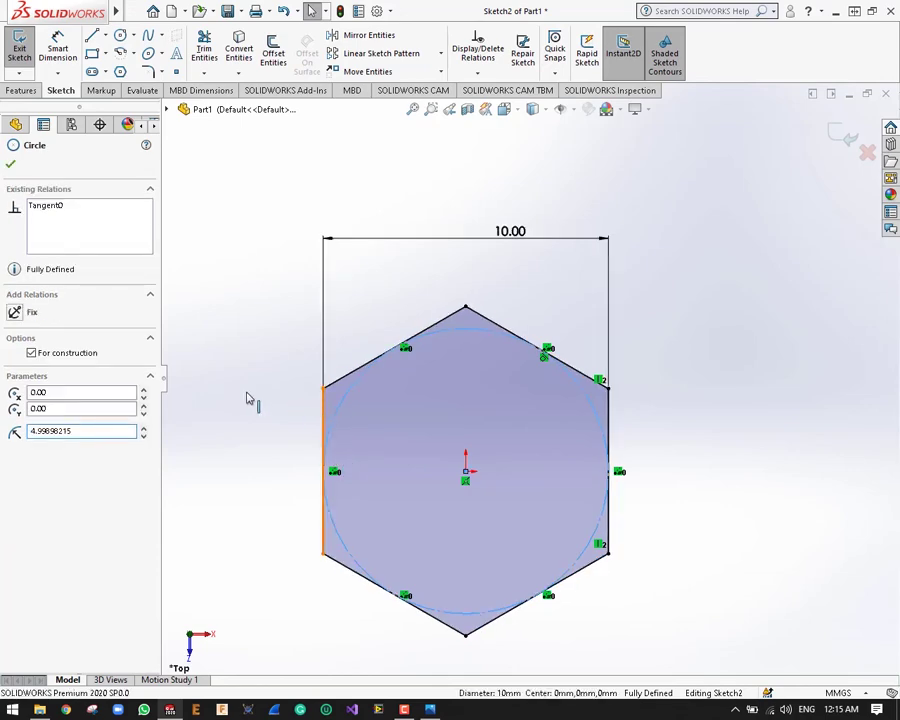
{"action": "left_click", "coordinate": [348, 372]}
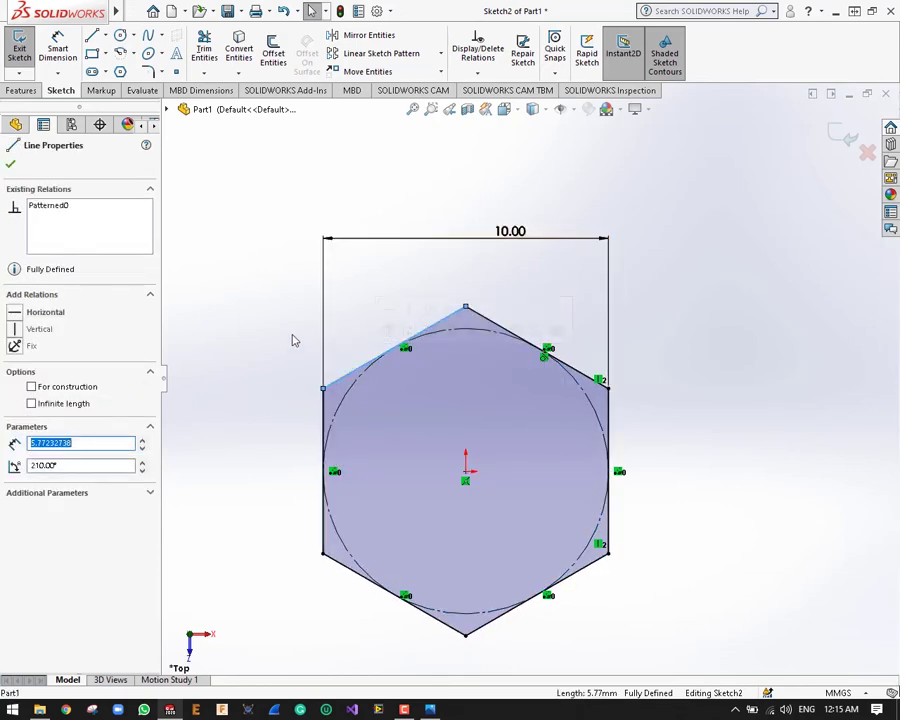
{"action": "left_click", "coordinate": [183, 274]}
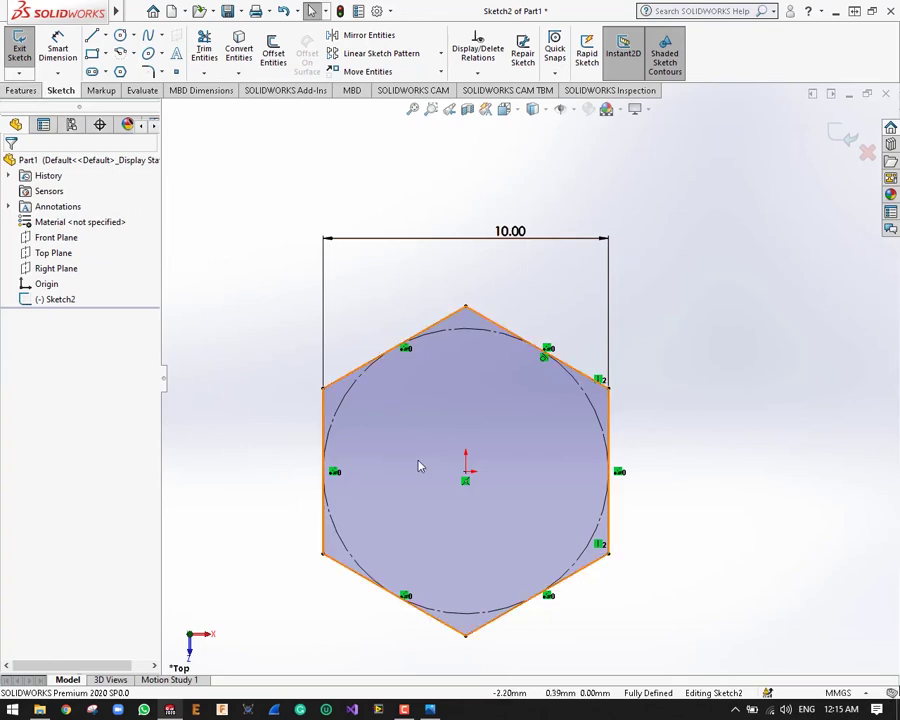
{"action": "left_click", "coordinate": [430, 709]}
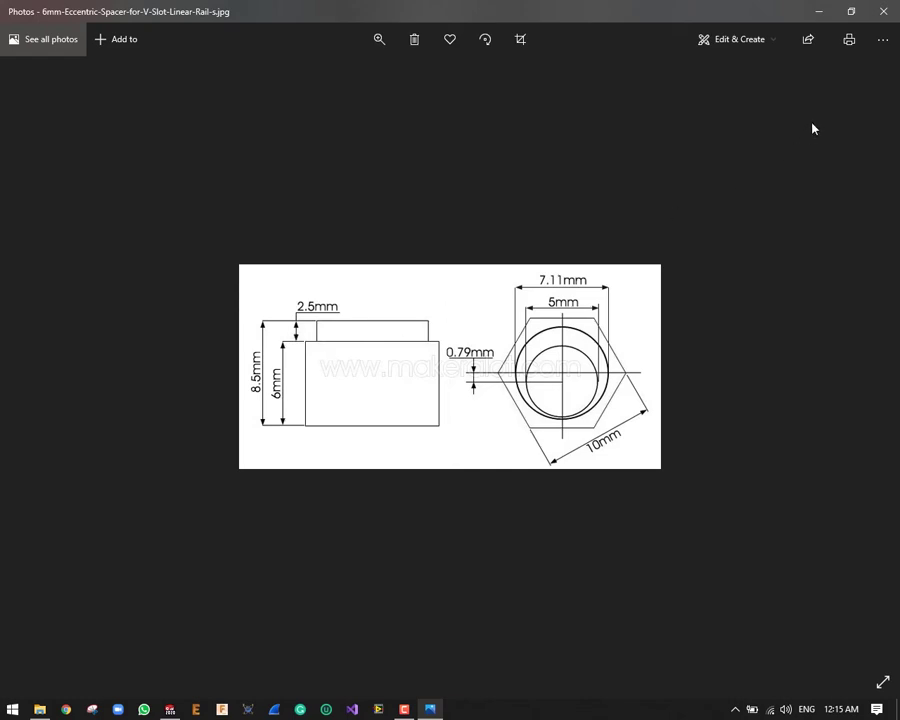
Minimize the Photos spacer drawing to bring back the 10.00 hexagon sketch in SOLIDWORKS
{"action": "left_click", "coordinate": [818, 11]}
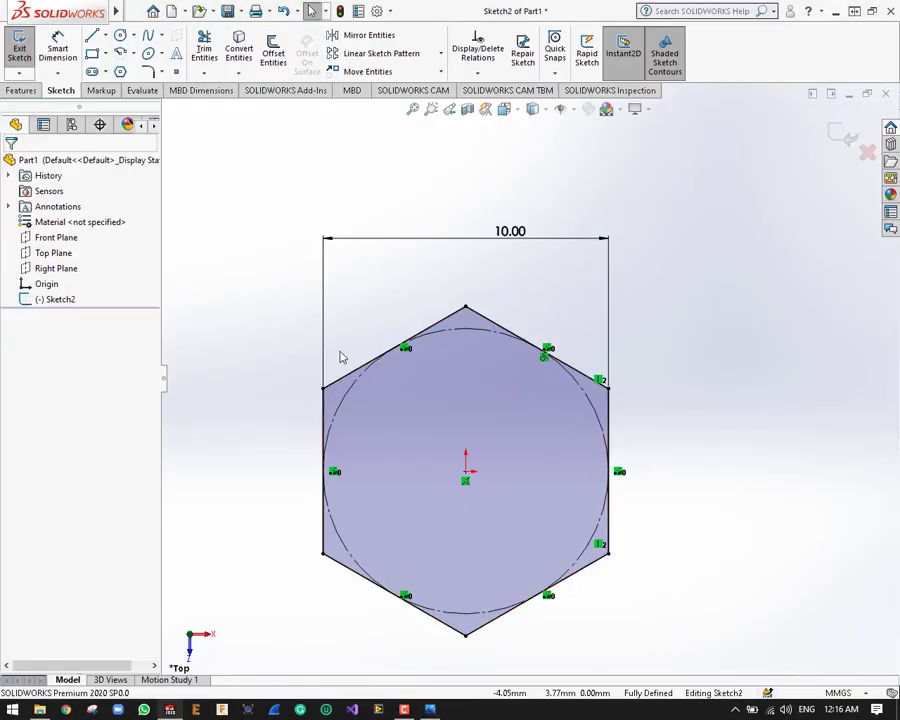
Extrude the hexagon sketch 6 mm blind to create Boss-Extrude1
{"action": "left_click", "coordinate": [22, 91]}
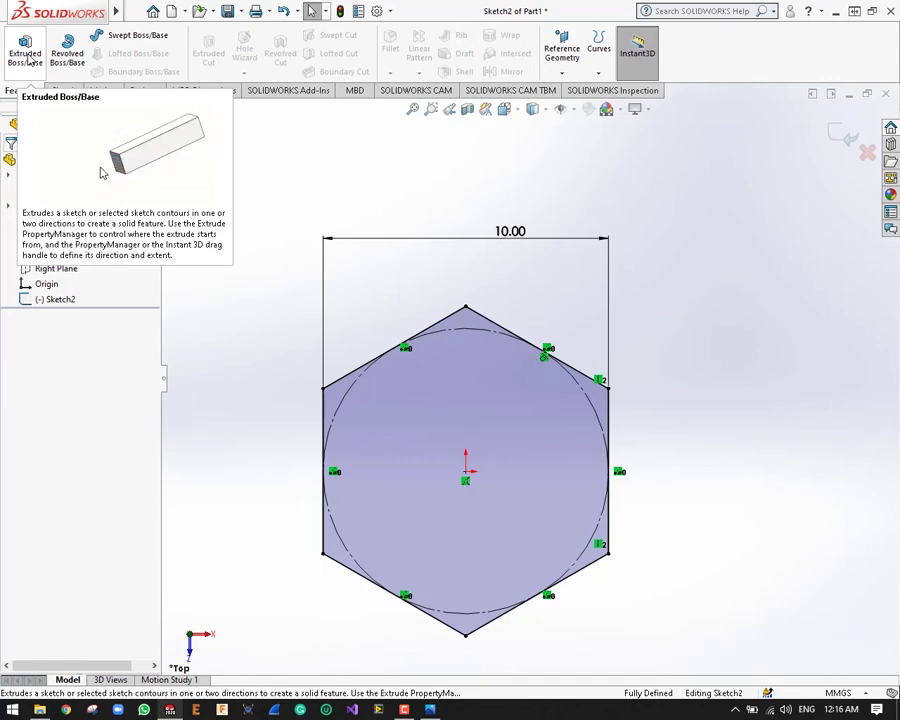
{"action": "left_click", "coordinate": [30, 60]}
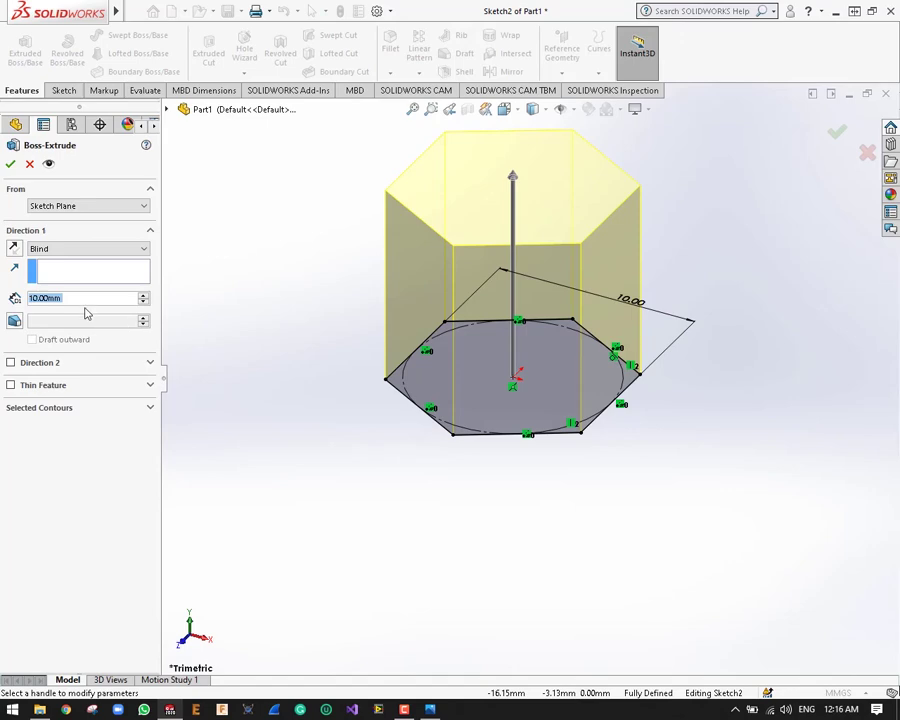
{"action": "type", "text": "6mm"}
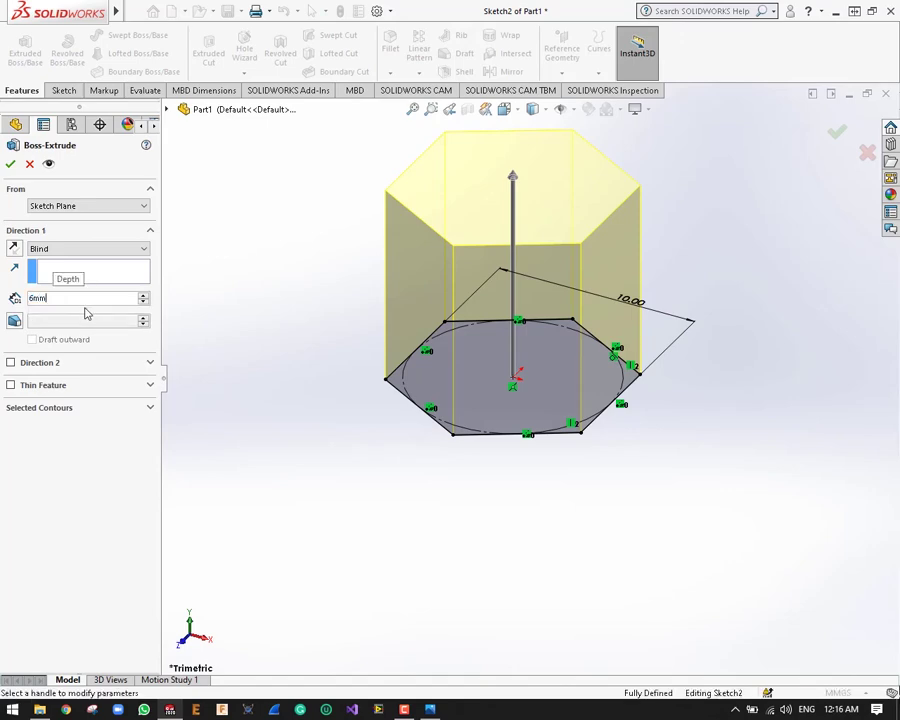
{"action": "key", "text": "Return"}
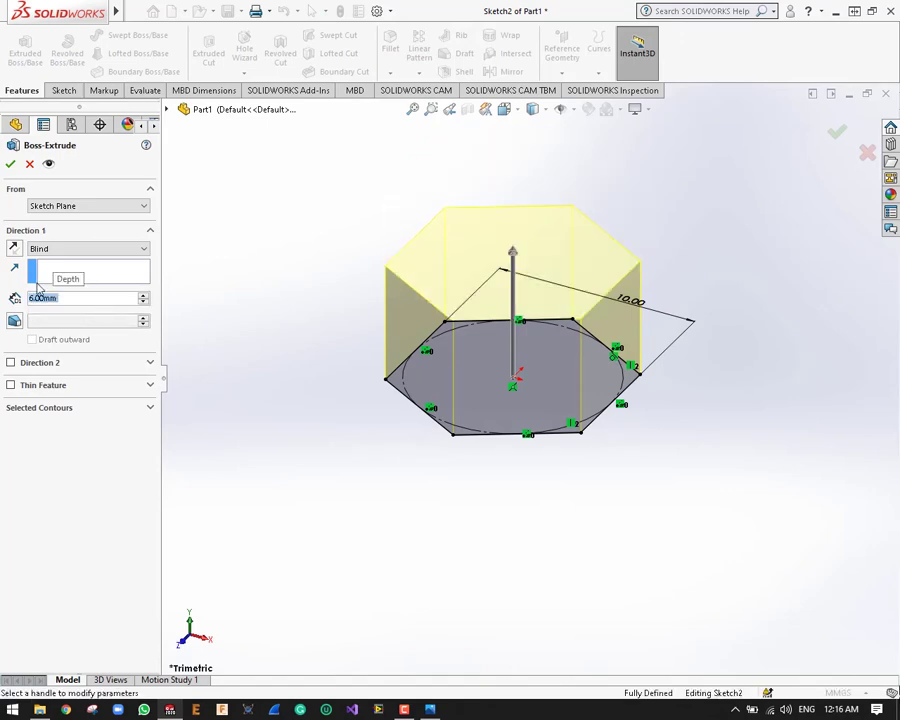
{"action": "left_click", "coordinate": [10, 163]}
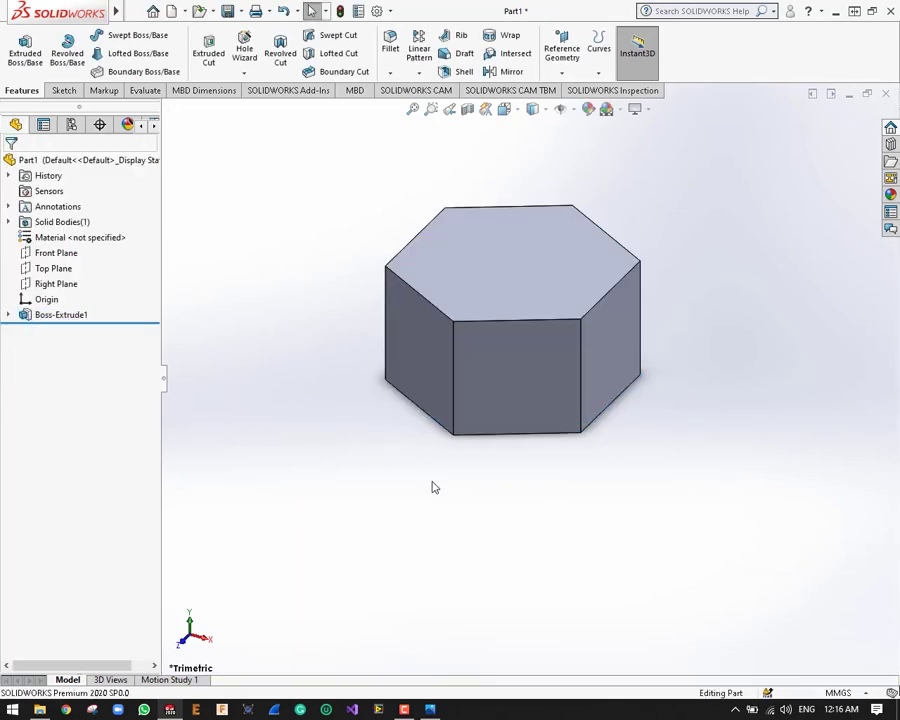
{"action": "left_click", "coordinate": [432, 709]}
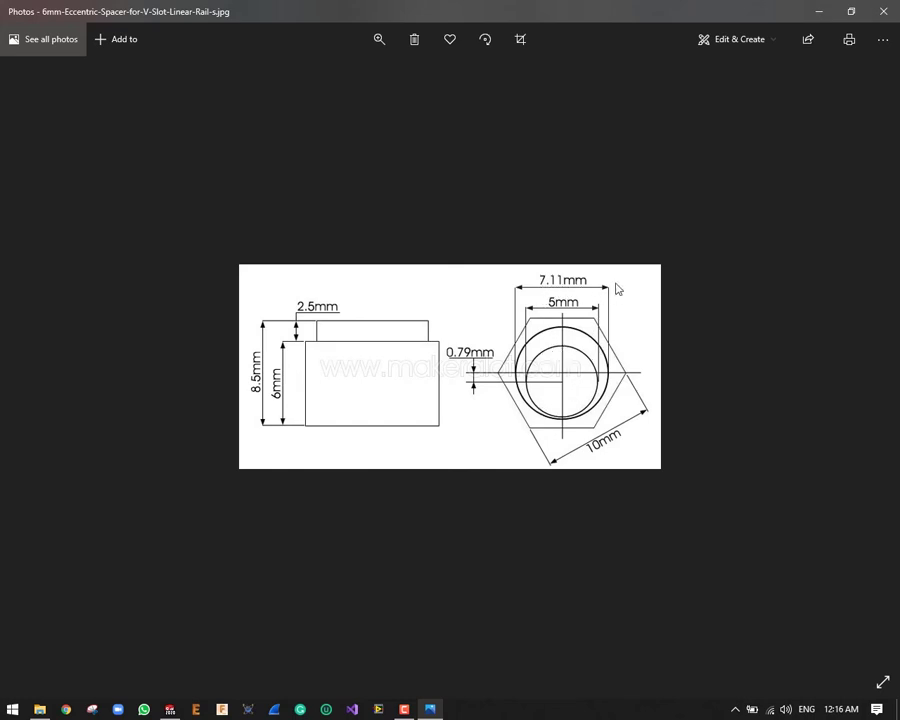
Minimize the Photos drawing to return to the hexagonal prism Boss-Extrude1
{"action": "left_click", "coordinate": [818, 12]}
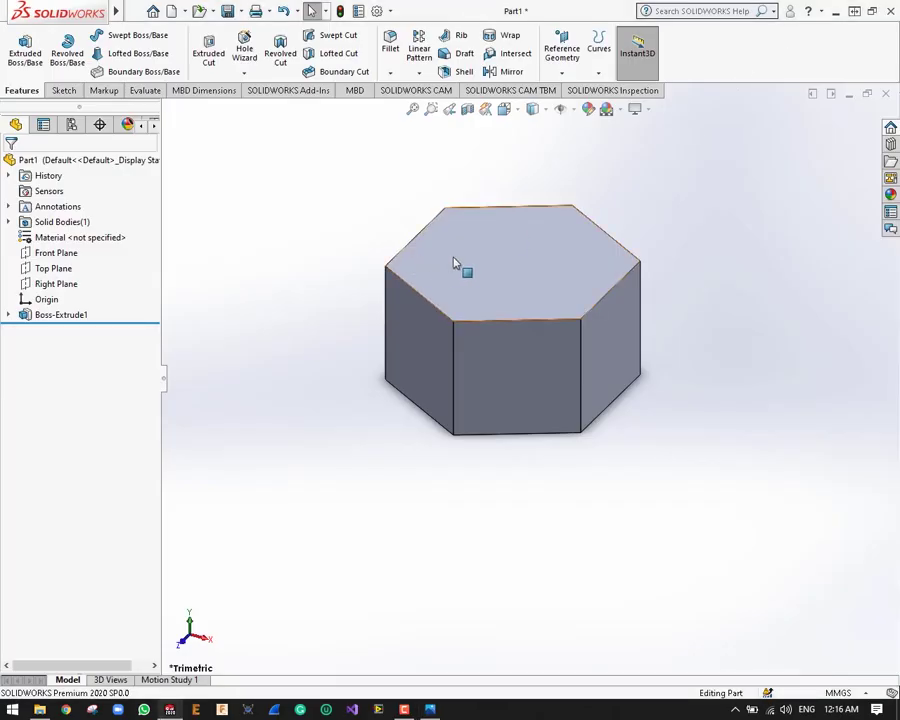
Start Sketch3 on the hex prism's top face with Extruded Boss/Base
{"action": "left_click", "coordinate": [503, 274]}
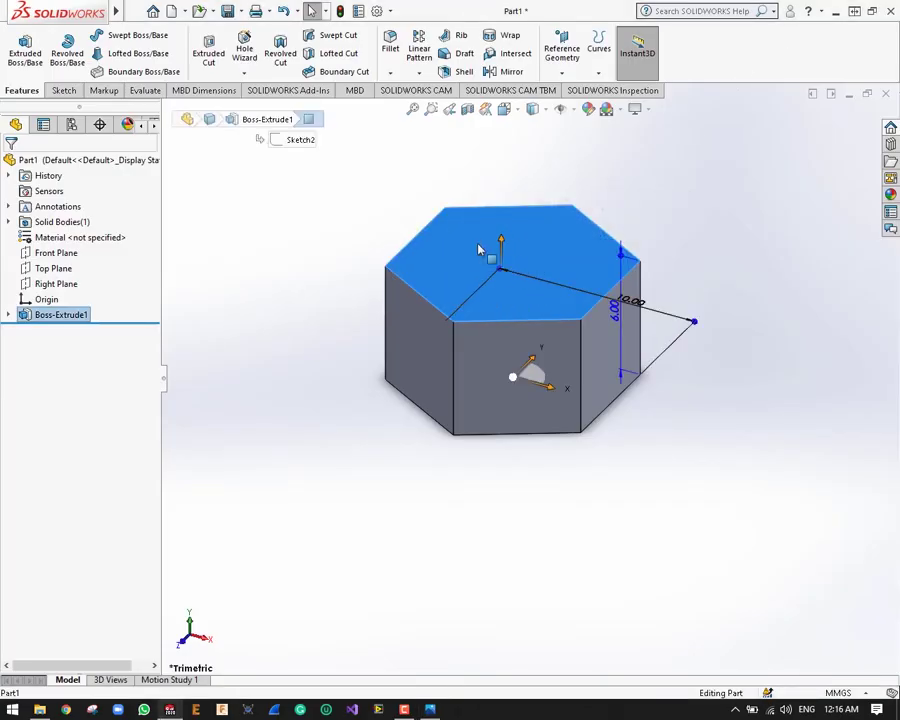
{"action": "left_click", "coordinate": [65, 91]}
{"action": "left_click", "coordinate": [22, 91]}
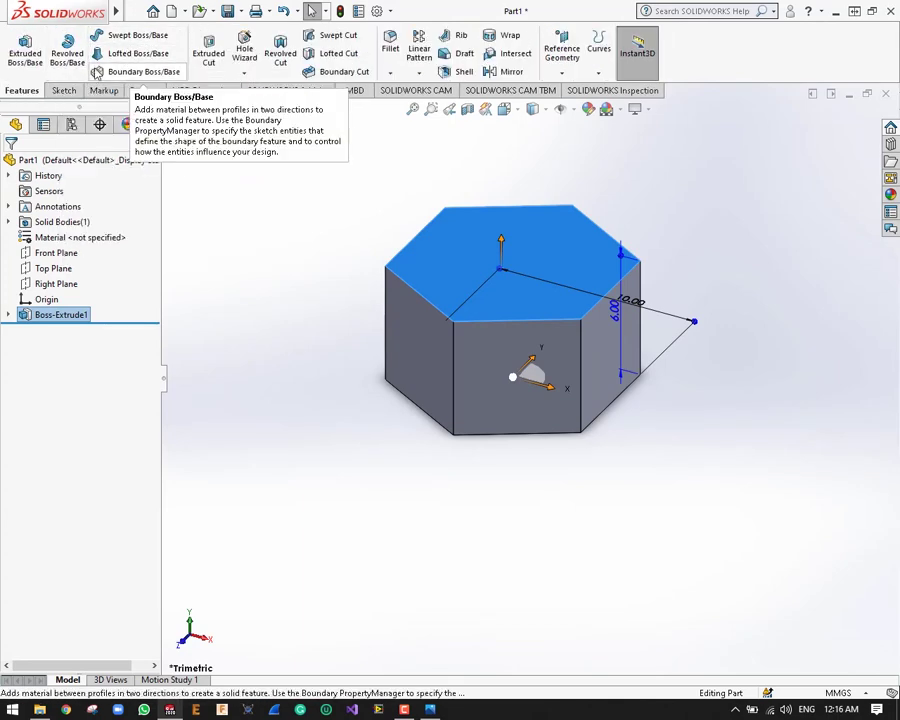
{"action": "left_click", "coordinate": [30, 52]}
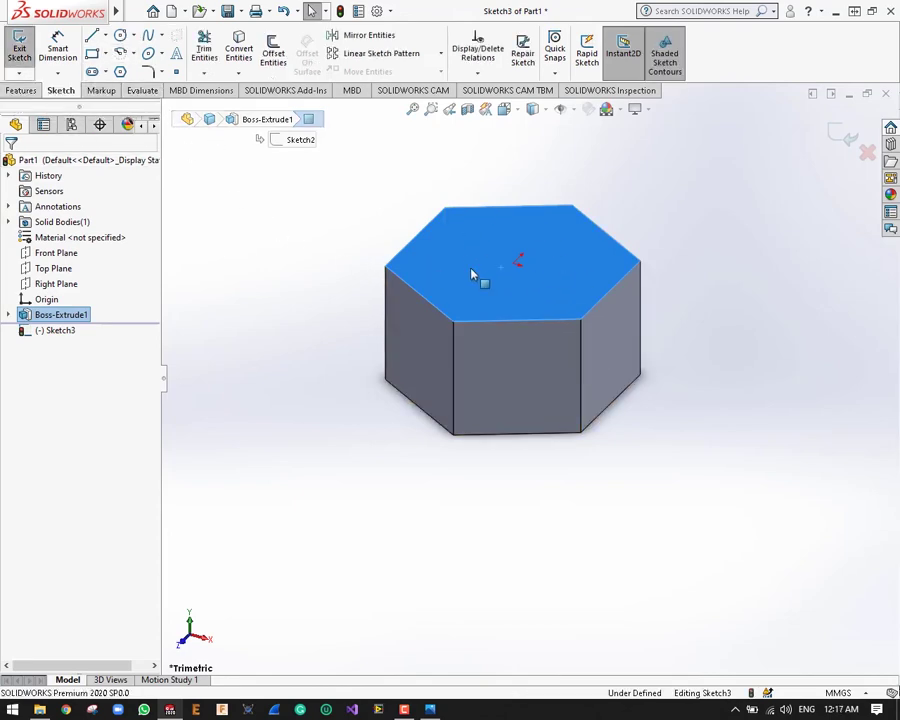
{"action": "left_click", "coordinate": [517, 112]}
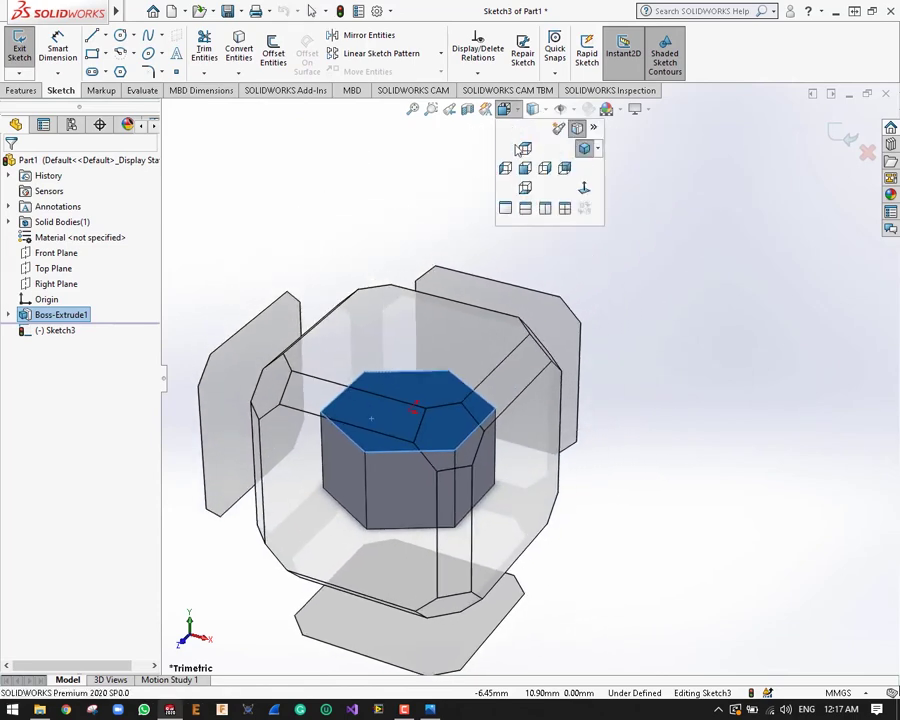
Face the top view normal and draw a circle centred on the origin
{"action": "left_click", "coordinate": [585, 191]}
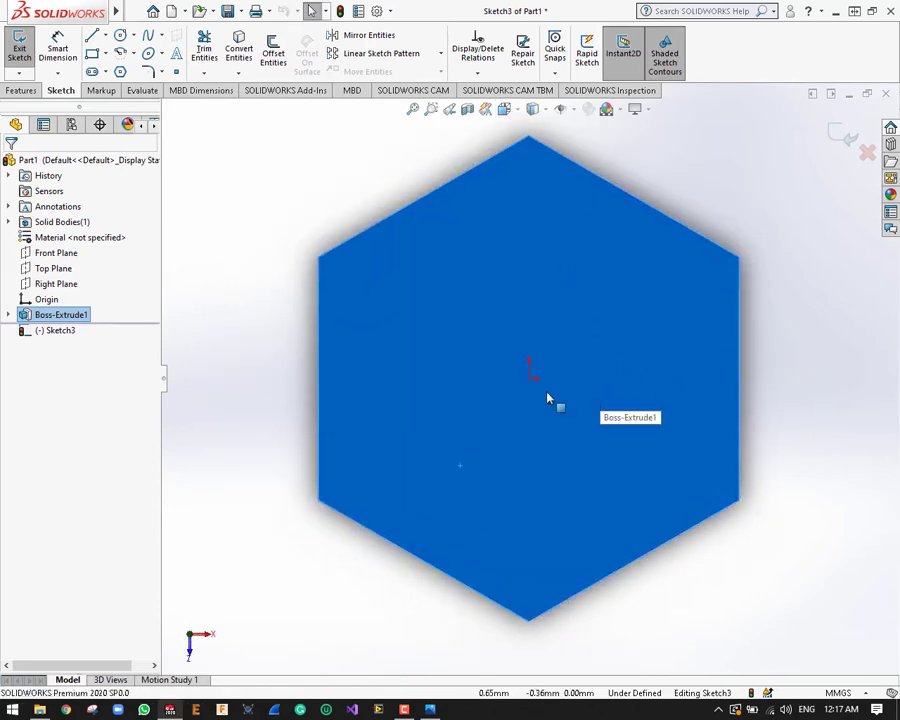
{"action": "left_click", "coordinate": [120, 37]}
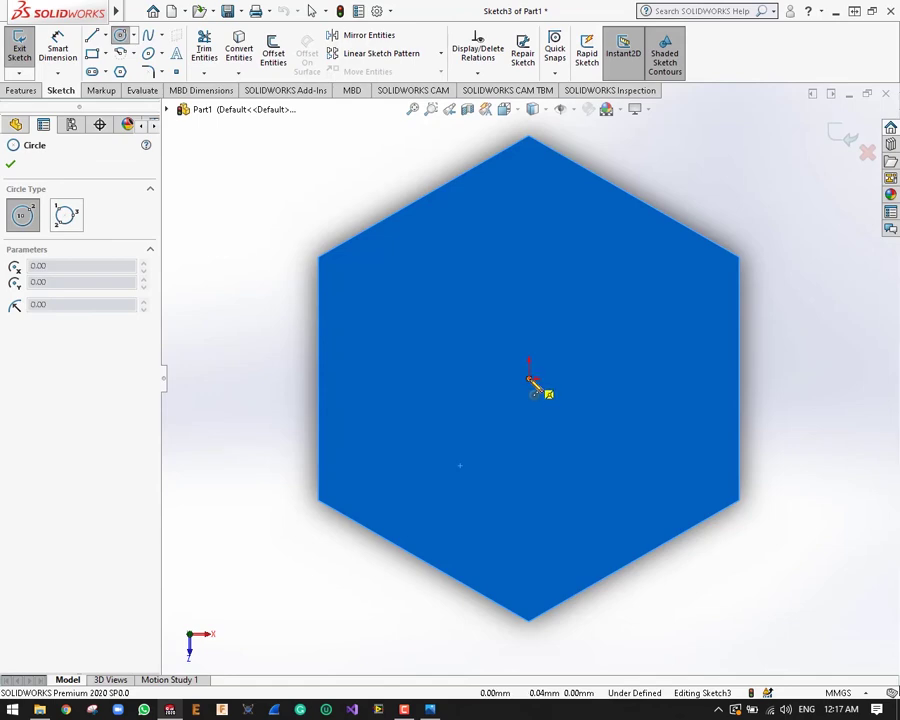
{"action": "left_click", "coordinate": [530, 372]}
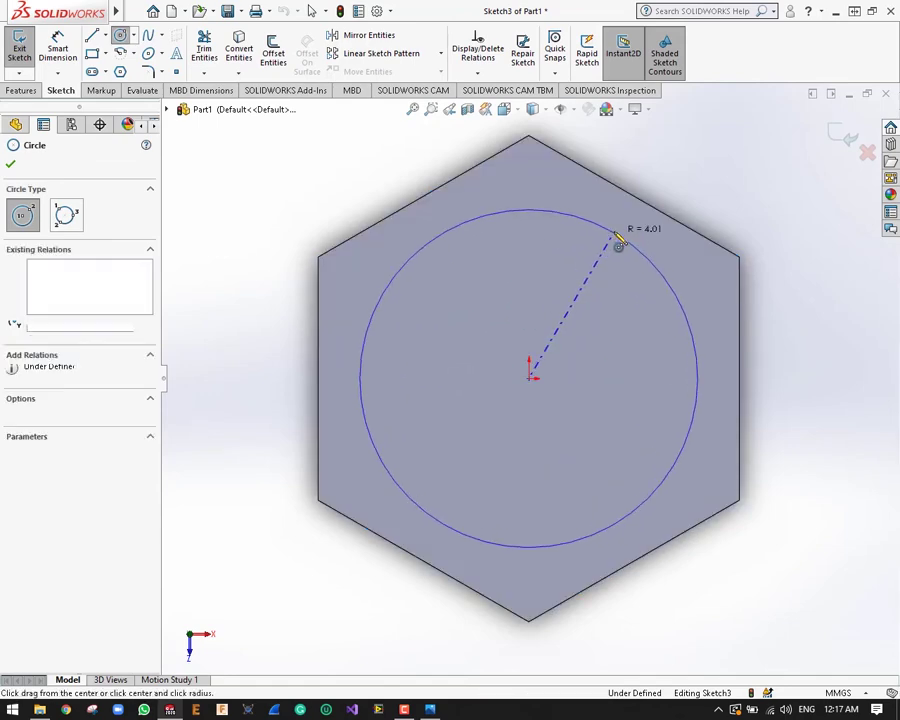
{"action": "left_click", "coordinate": [617, 235]}
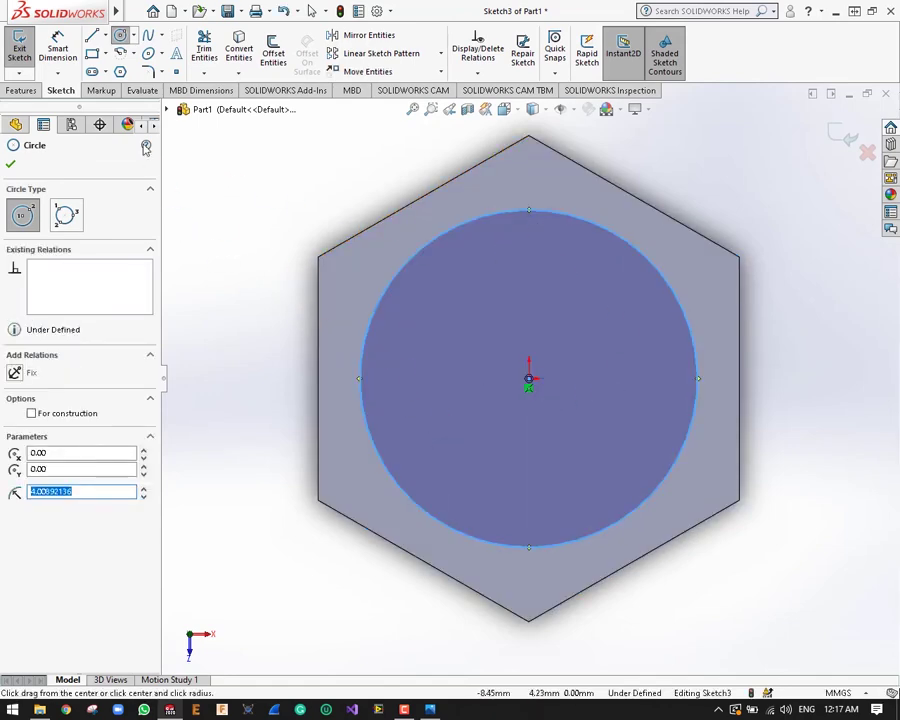
Dimension the circle to a 7.11 mm diameter, fully defining Sketch3
{"action": "left_click", "coordinate": [57, 47]}
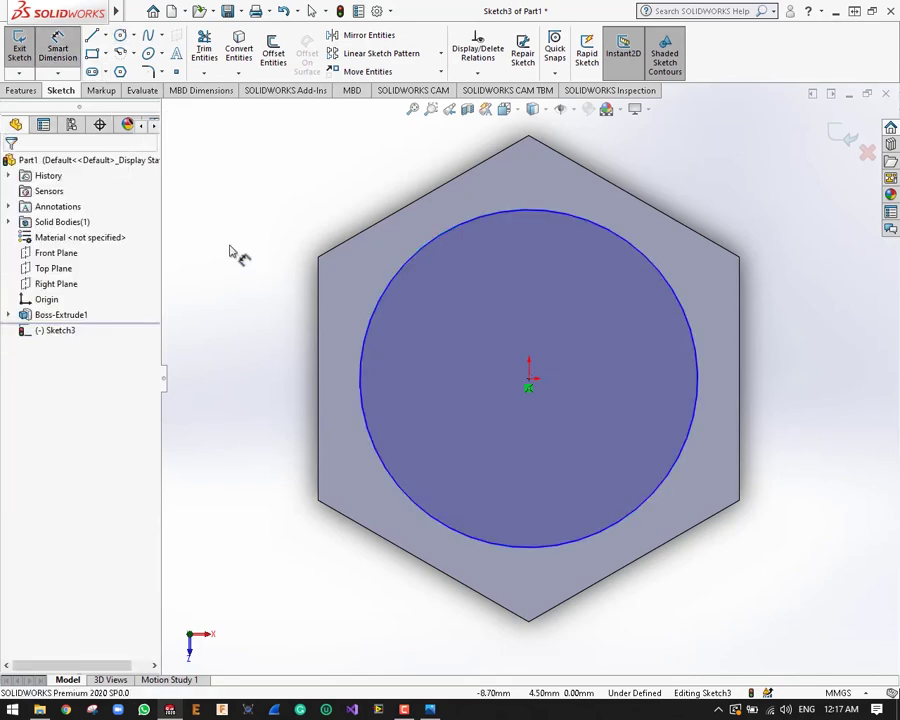
{"action": "left_click", "coordinate": [699, 377]}
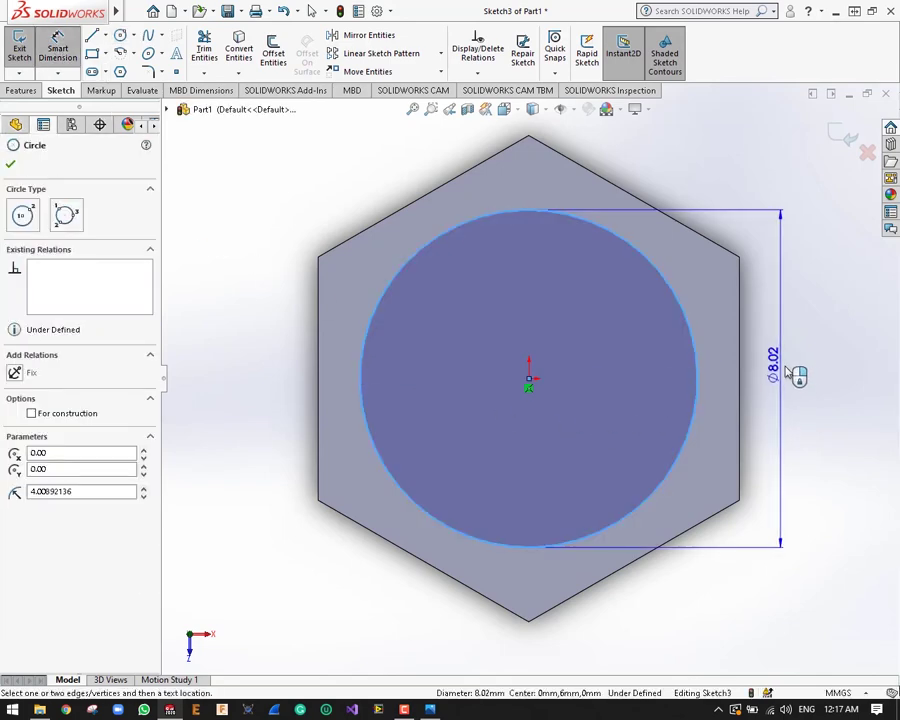
{"action": "left_click", "coordinate": [806, 372]}
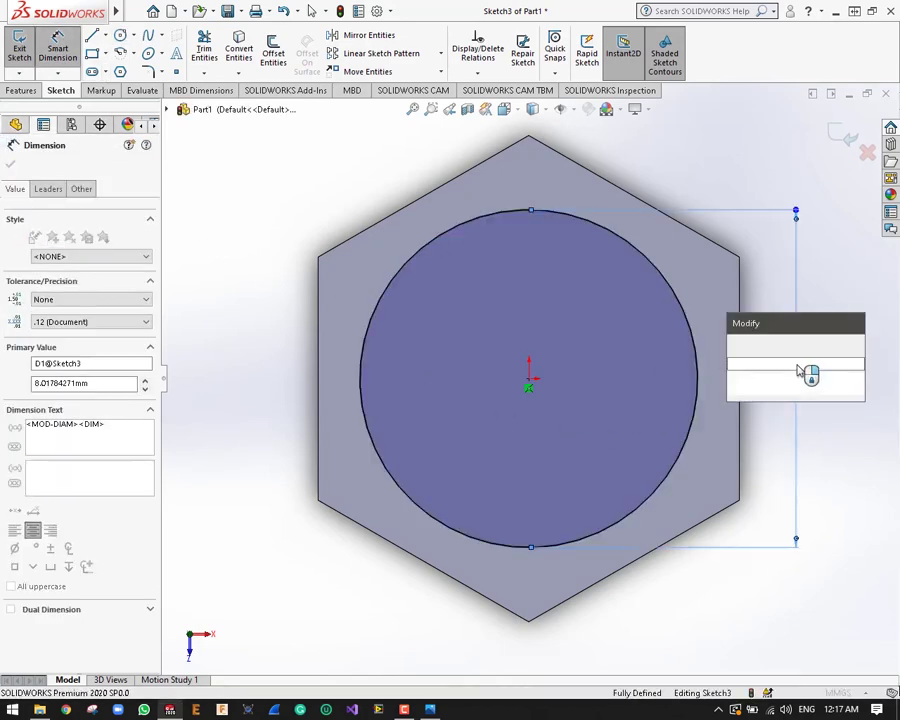
{"action": "type", "text": "7.11mm"}
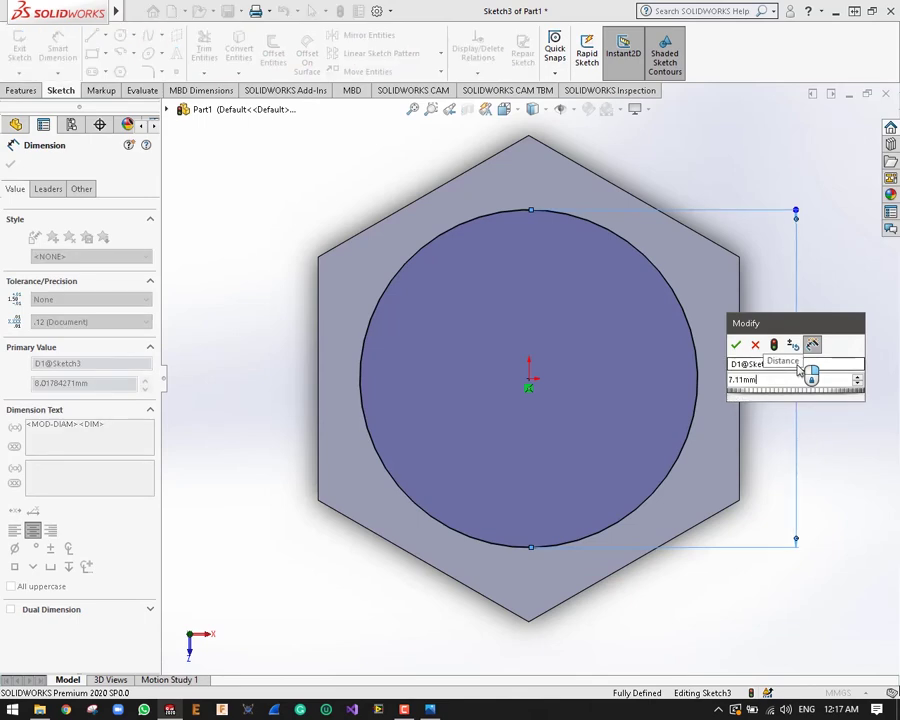
{"action": "key", "text": "Return"}
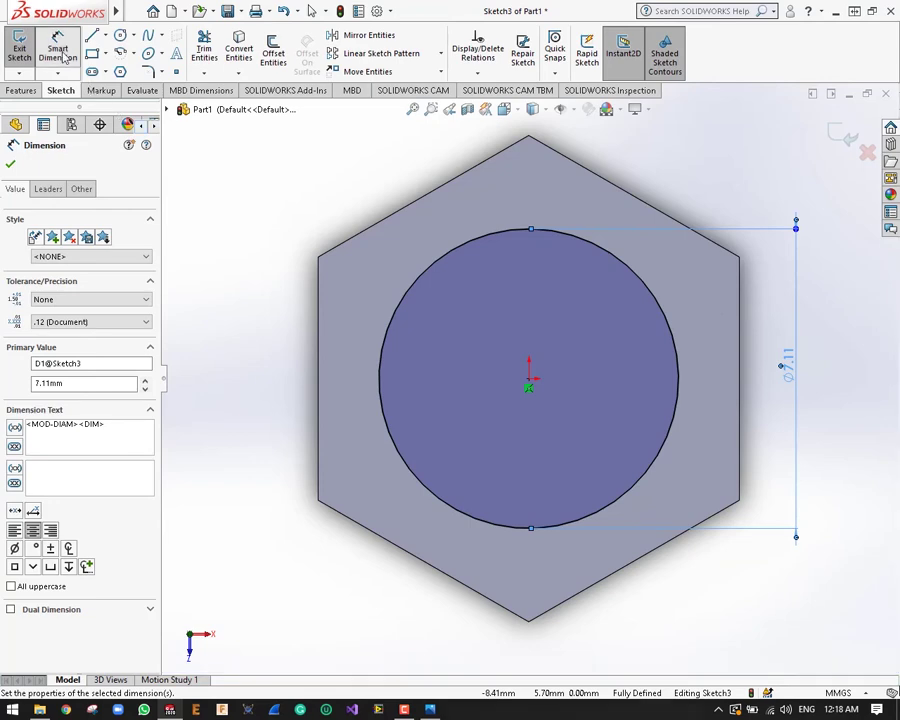
{"action": "left_click", "coordinate": [58, 45]}
{"action": "left_click", "coordinate": [307, 198]}
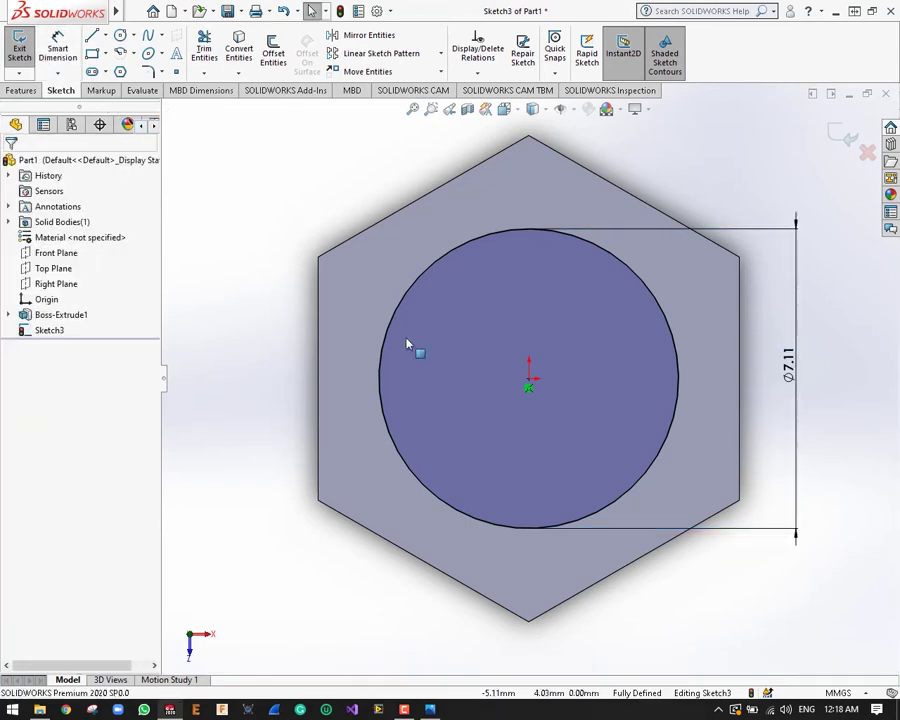
{"action": "key", "text": "e"}
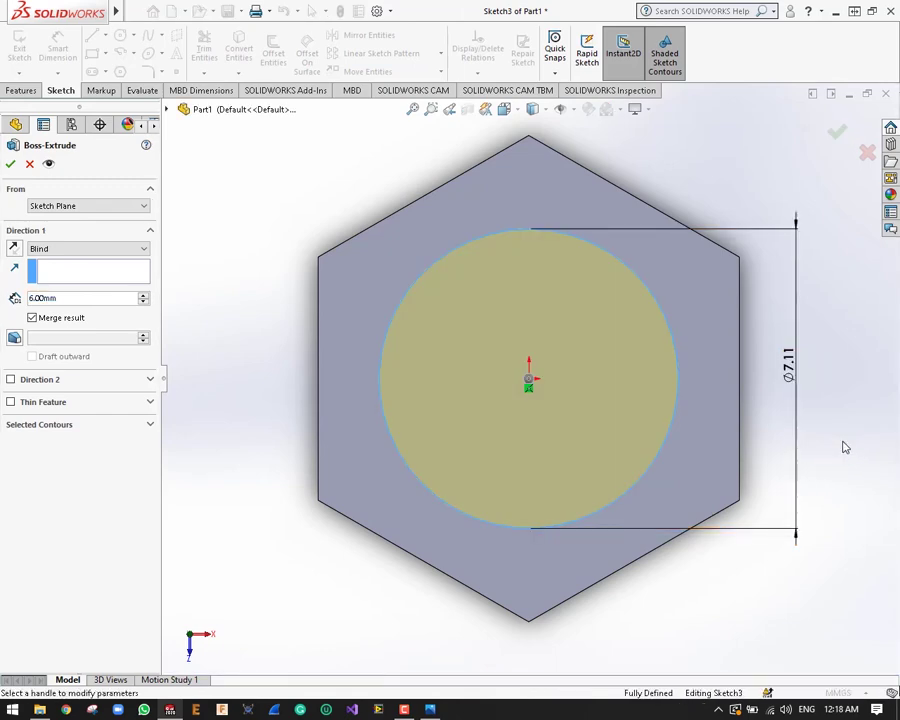
{"action": "key", "text": "ctrl+7"}
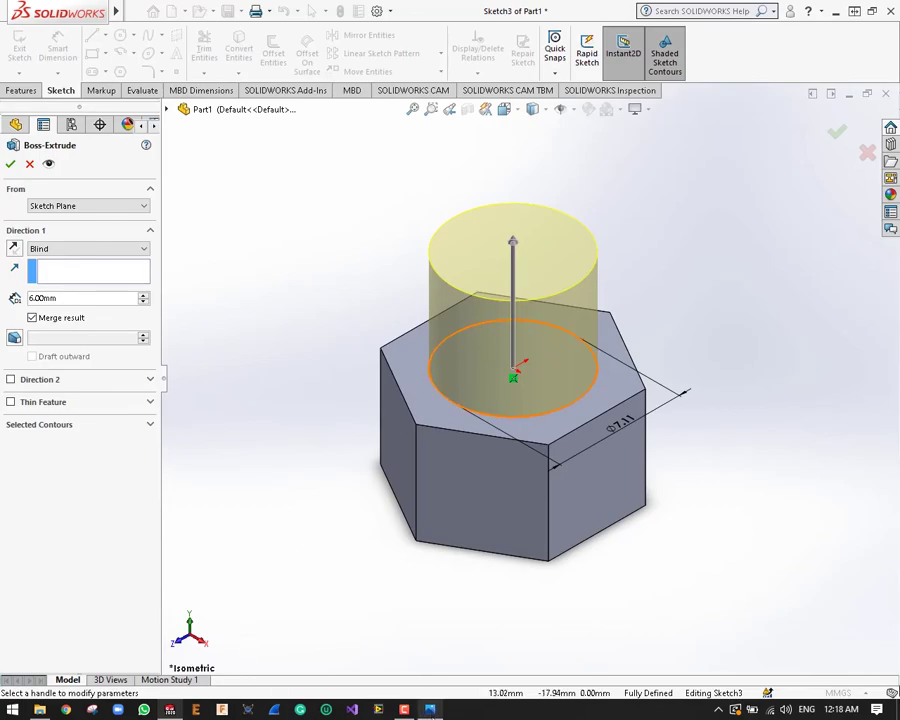
{"action": "key", "text": "alt+Tab"}
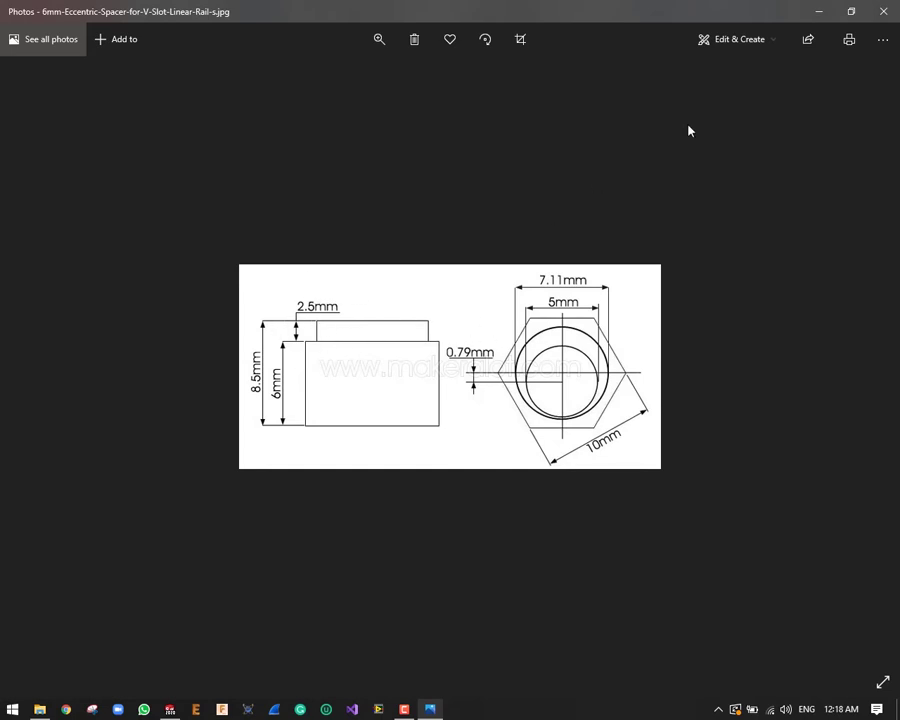
{"action": "left_click", "coordinate": [817, 13]}
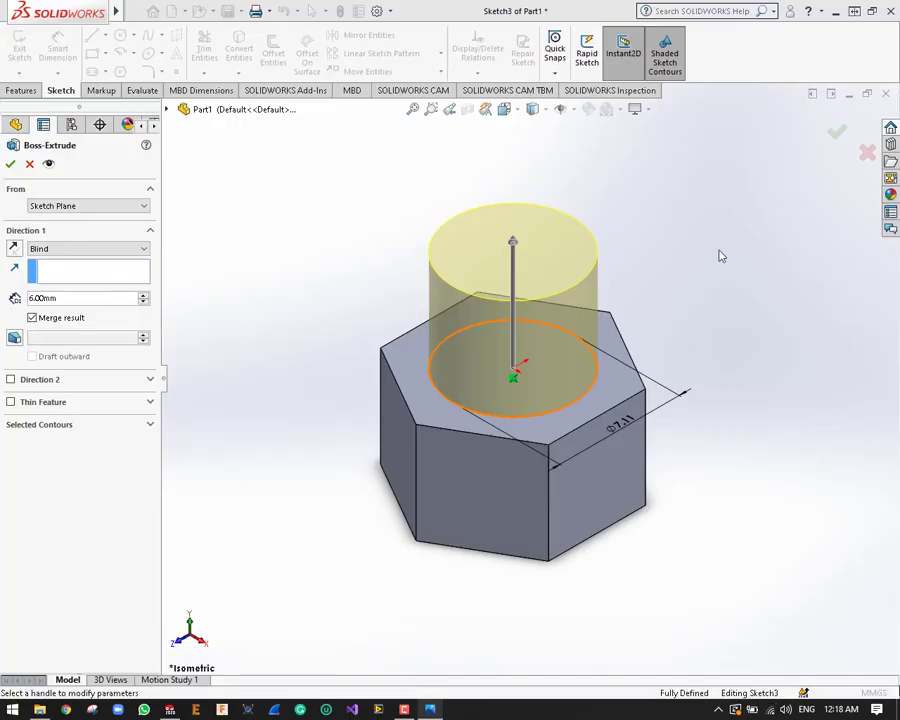
Set the boss extrusion depth to 2.5 mm and accept Boss-Extrude2
{"action": "left_click", "coordinate": [60, 298]}
{"action": "type", "text": "2"}
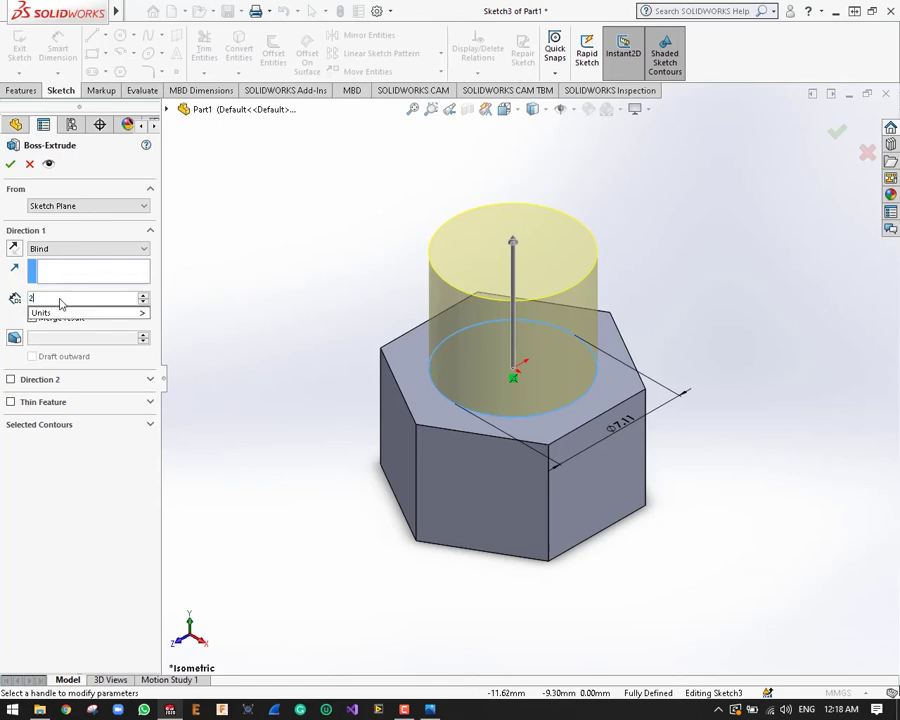
{"action": "type", "text": ".5mm"}
{"action": "key", "text": "Return"}
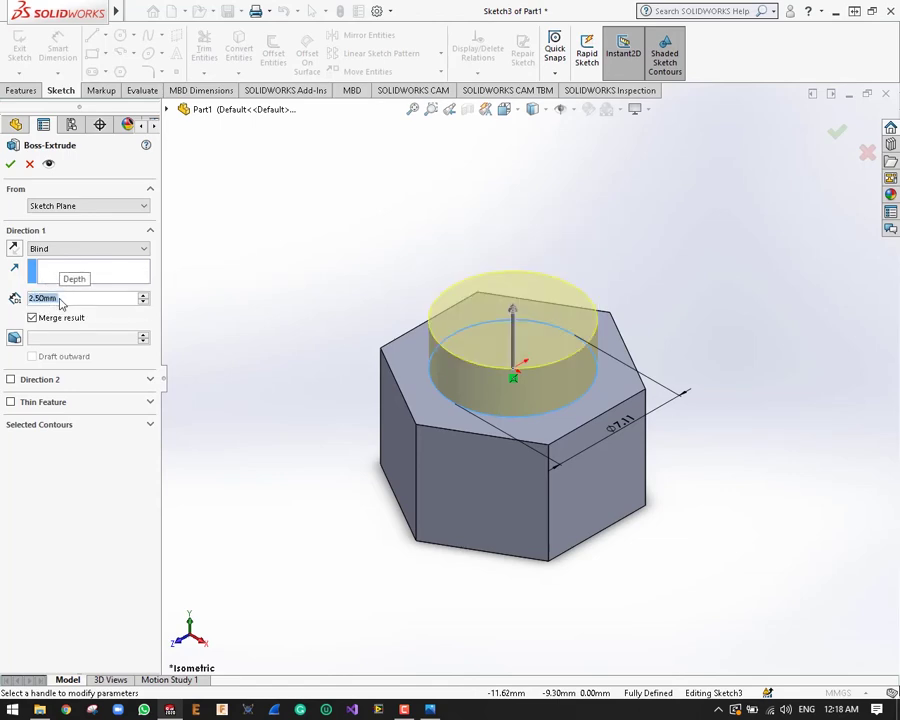
{"action": "left_click", "coordinate": [10, 165]}
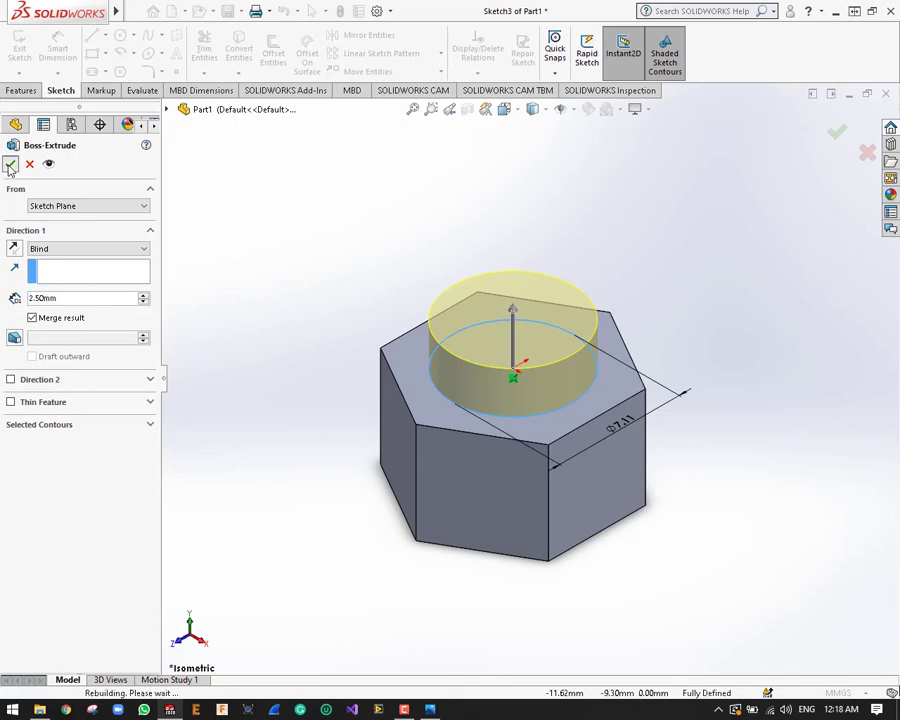
Start an Extruded Cut with Sketch4 on the round boss's top face
{"action": "left_click", "coordinate": [340, 283]}
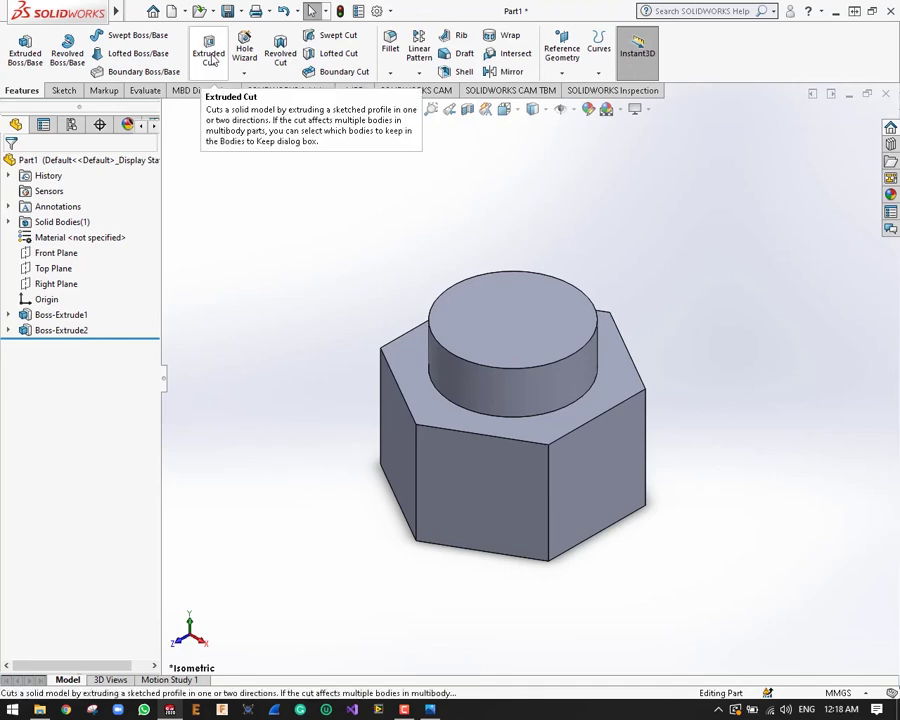
{"action": "left_click", "coordinate": [212, 60]}
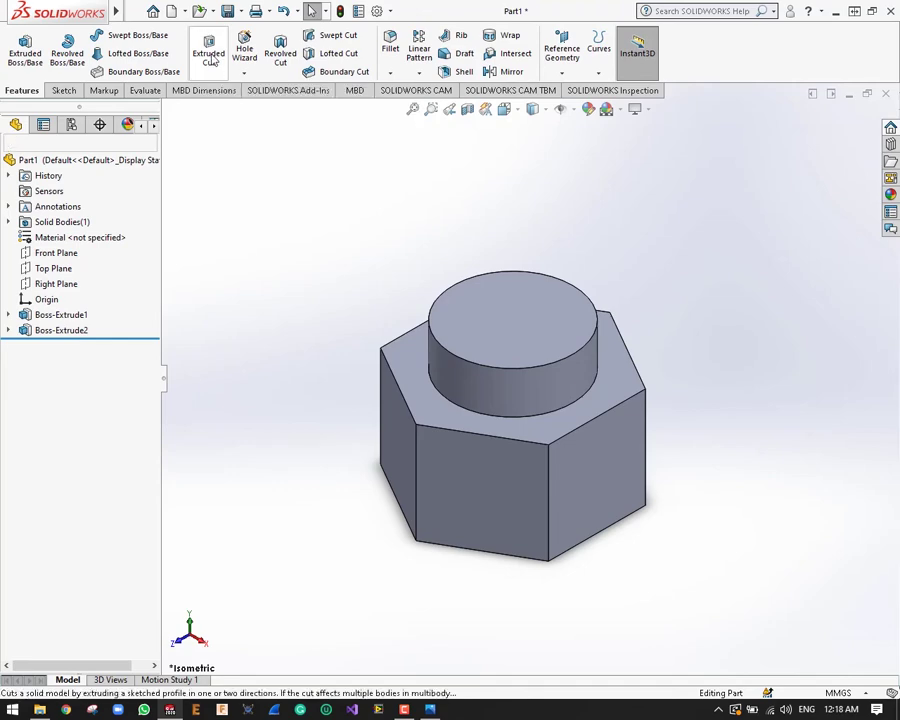
{"action": "left_click", "coordinate": [520, 333]}
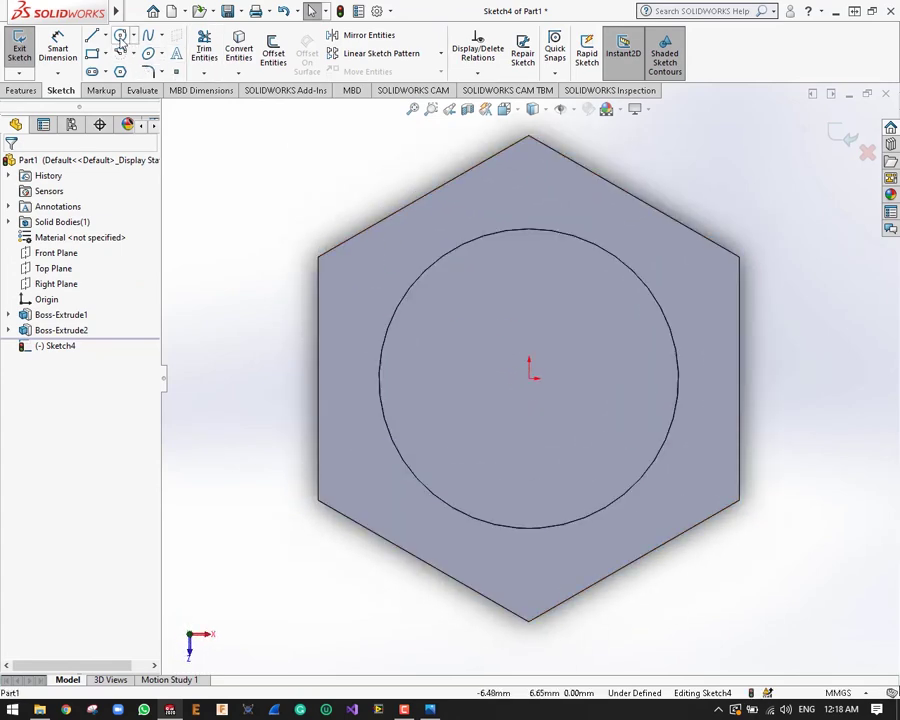
Draw an R 2.55 hole circle centred just below the origin on the boss face
{"action": "left_click", "coordinate": [120, 35]}
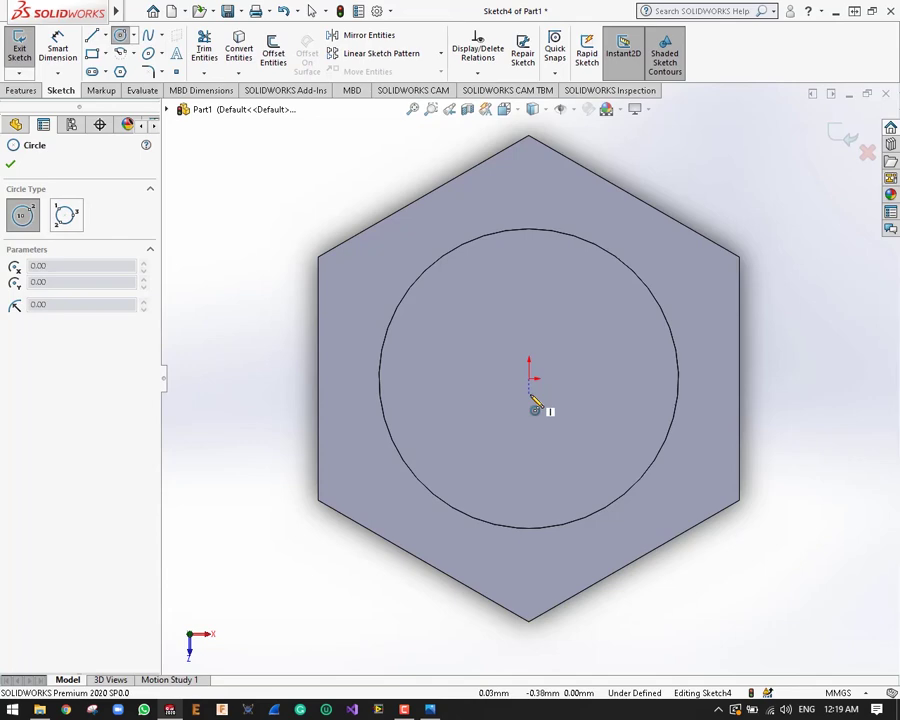
{"action": "left_click", "coordinate": [529, 392]}
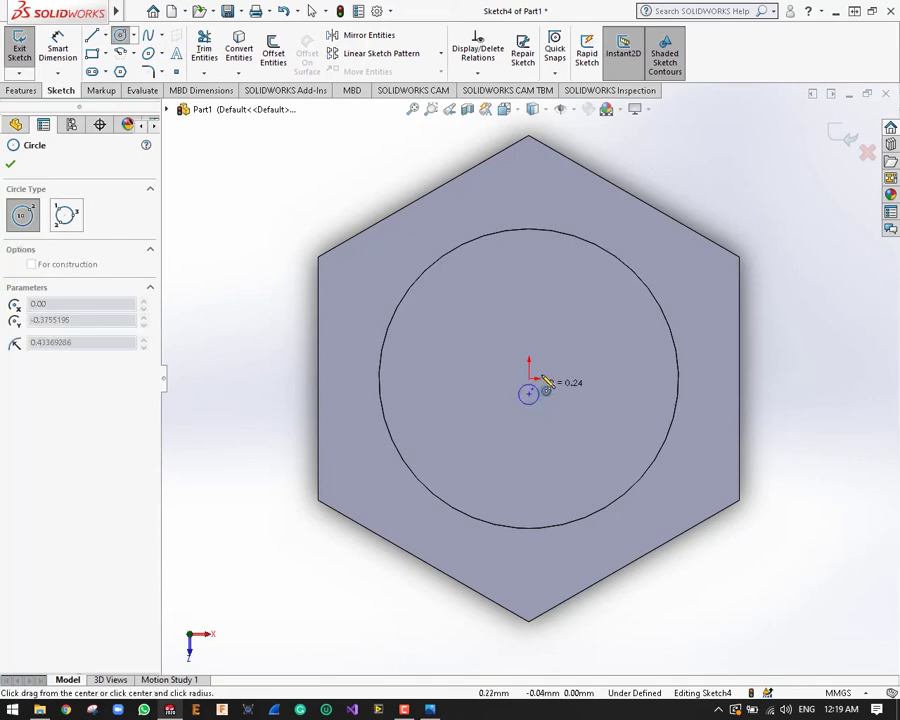
{"action": "left_click", "coordinate": [582, 298]}
{"action": "left_click", "coordinate": [58, 48]}
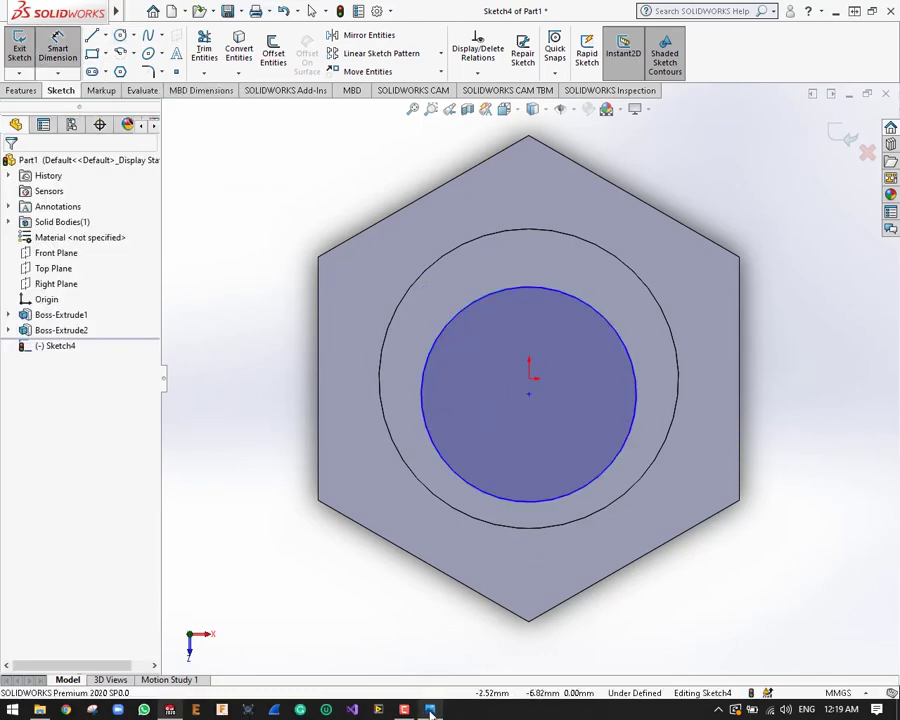
{"action": "left_click", "coordinate": [430, 709]}
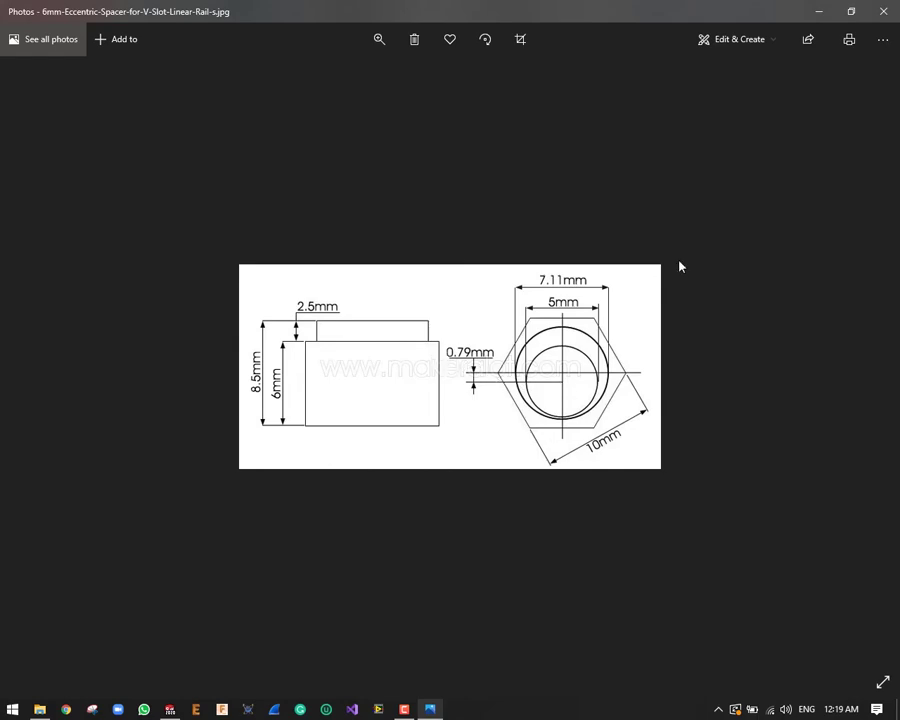
Leave the Photos drawing showing the 5 mm hole and 0.79 mm offset, returning to Sketch4
{"action": "left_click", "coordinate": [819, 11]}
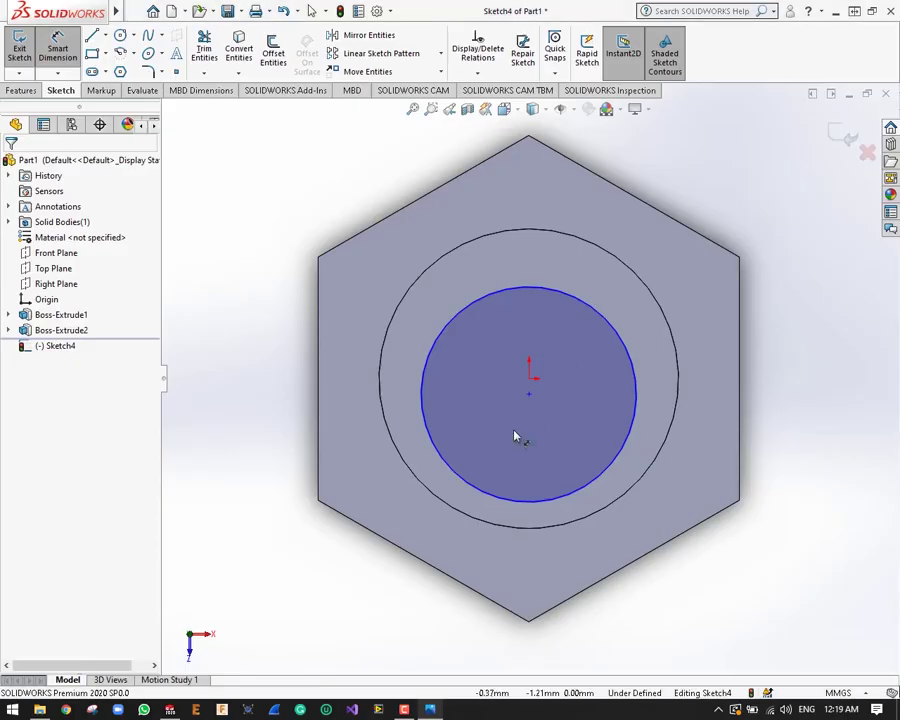
Dimension the hole circle to a 5 mm diameter
{"action": "left_click", "coordinate": [635, 386]}
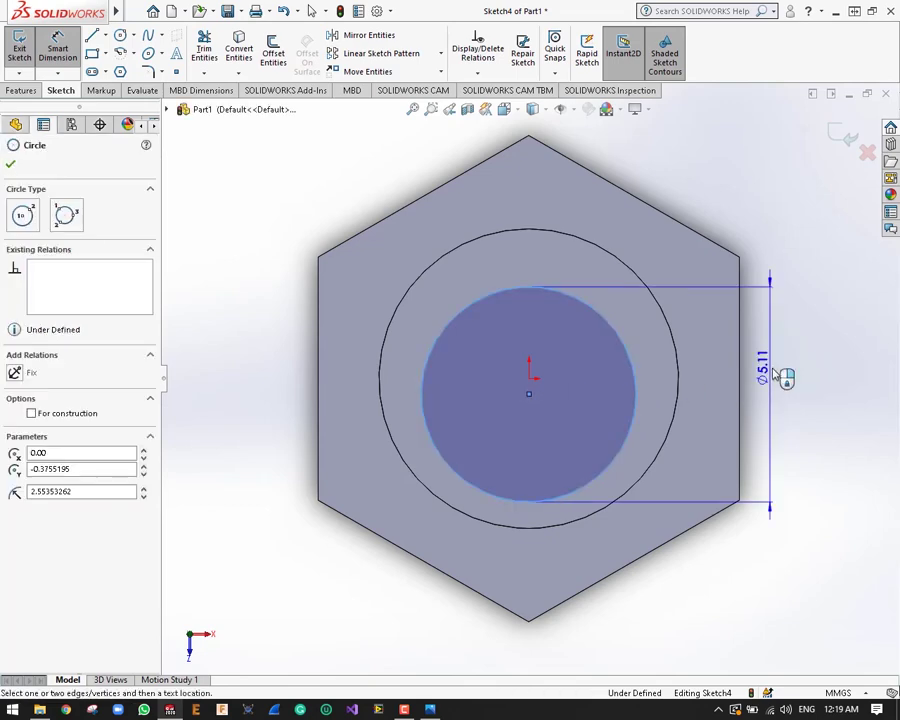
{"action": "left_click", "coordinate": [780, 374]}
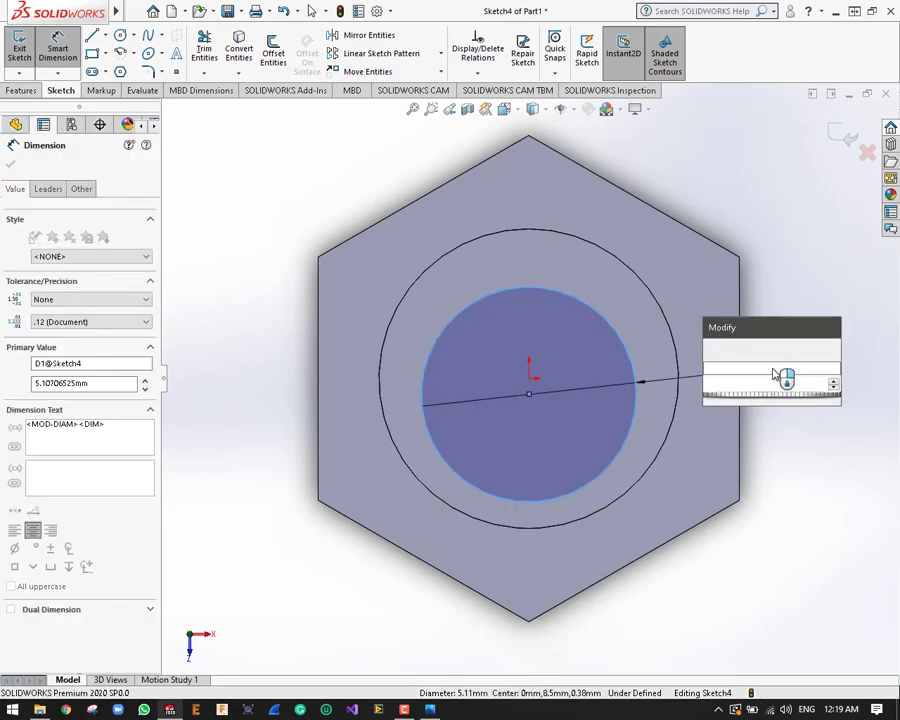
{"action": "key", "text": "Return"}
{"action": "type", "text": "5"}
{"action": "key", "text": "Return"}
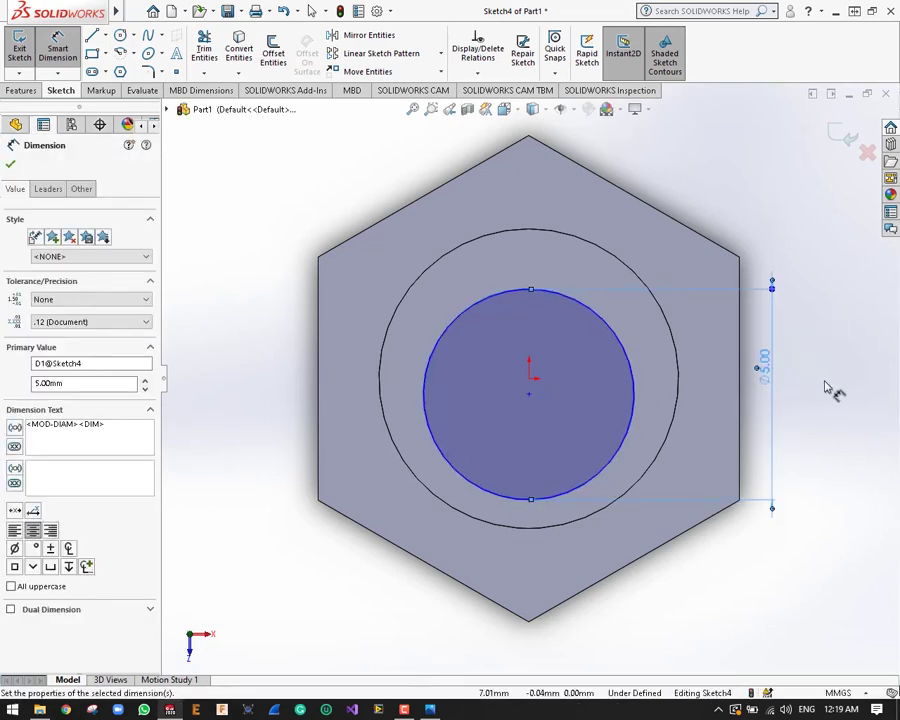
{"action": "key", "text": "Escape"}
Dimension the hole centre 0.79 mm vertically below the origin
{"action": "left_click", "coordinate": [529, 393]}
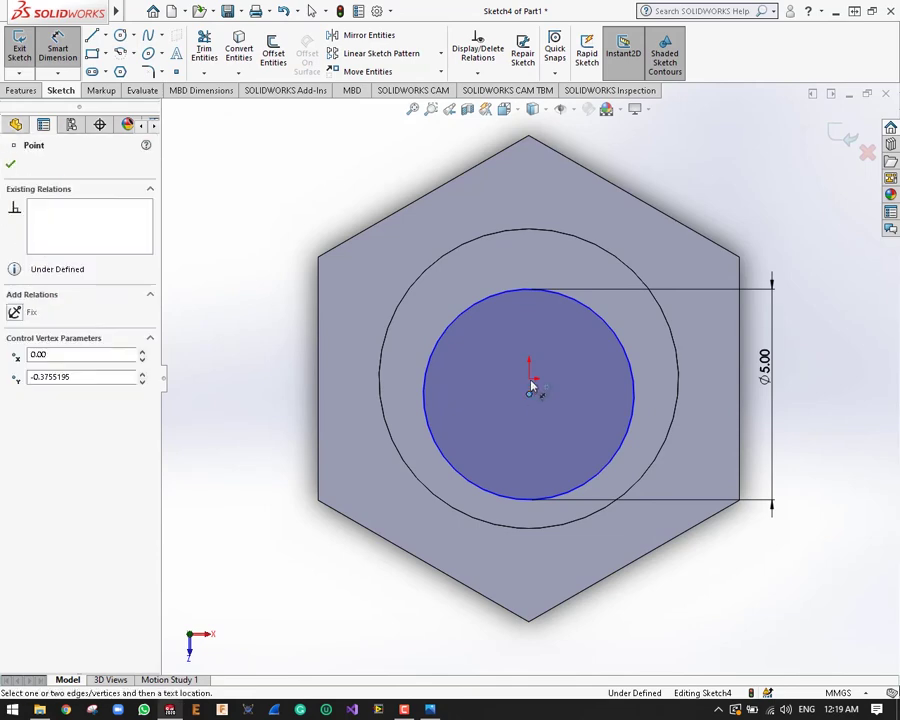
{"action": "left_click", "coordinate": [529, 378]}
{"action": "left_click", "coordinate": [826, 388]}
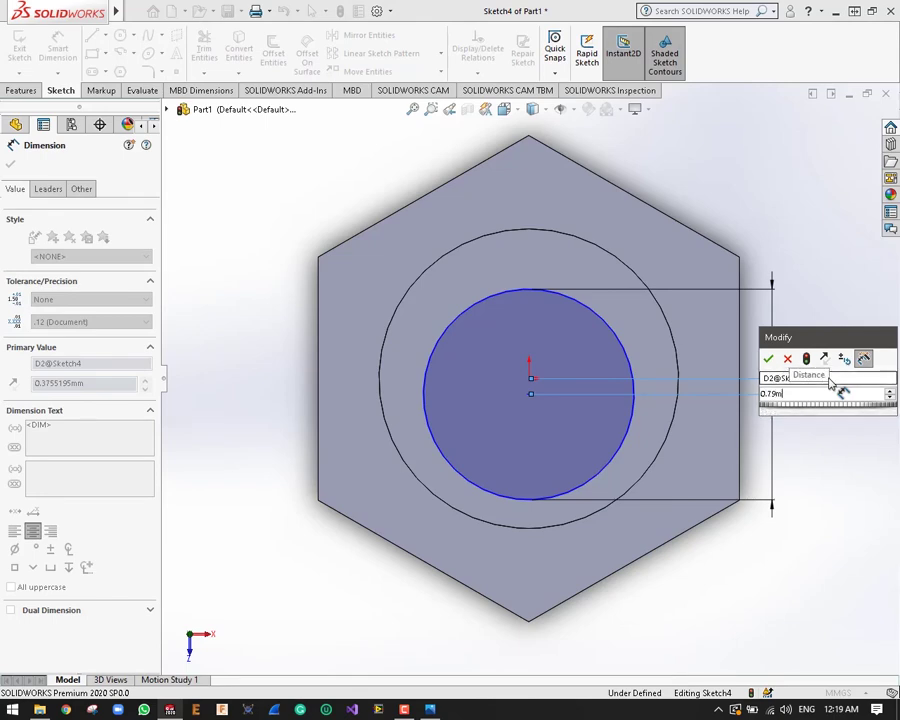
{"action": "type", "text": "mm"}
{"action": "key", "text": "Return"}
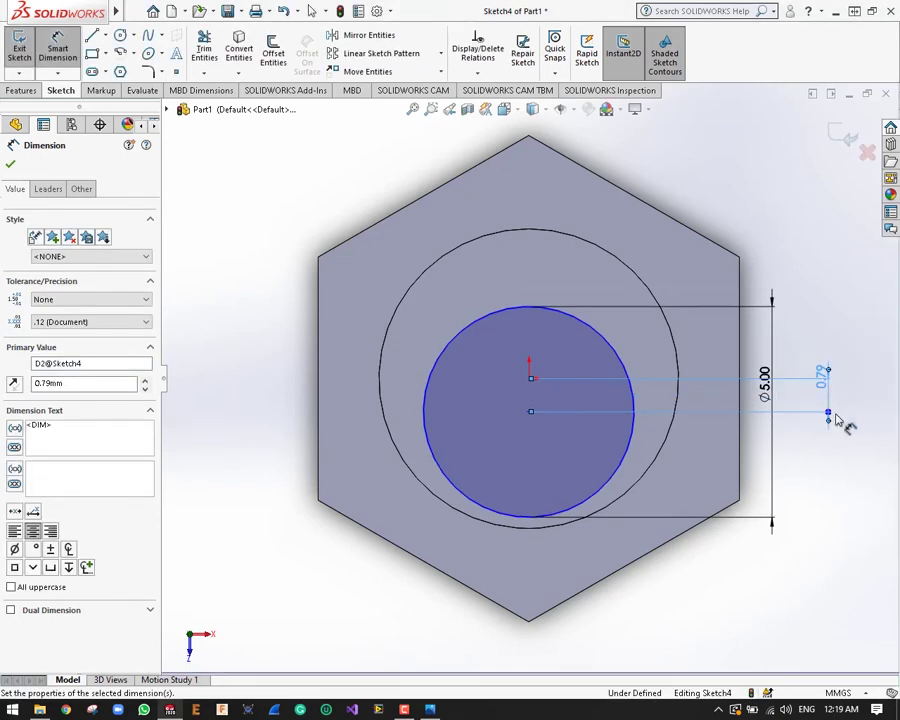
{"action": "left_click", "coordinate": [858, 522]}
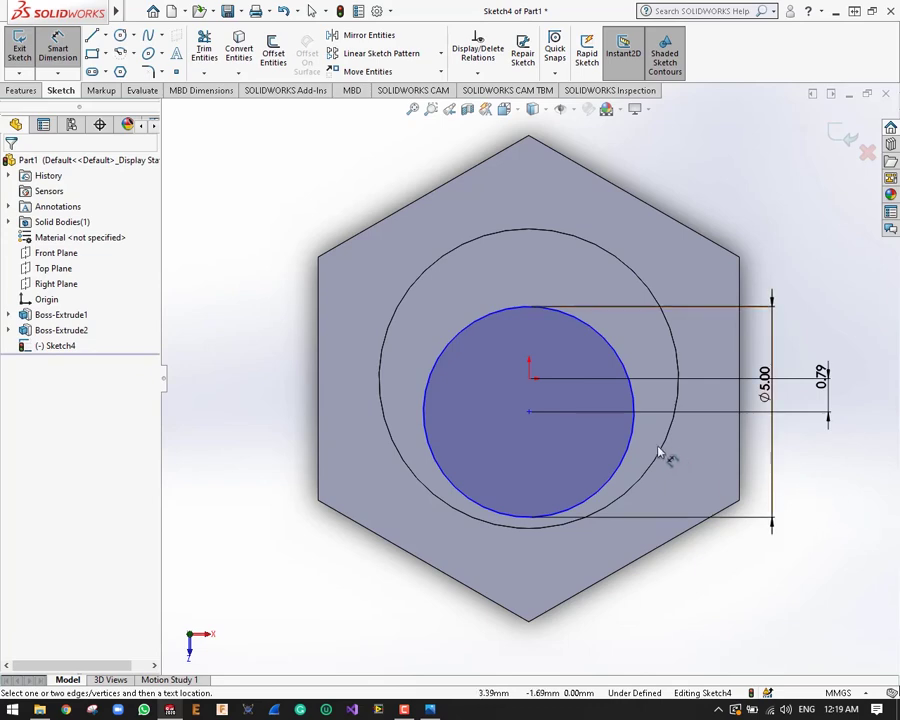
{"action": "left_click", "coordinate": [529, 378]}
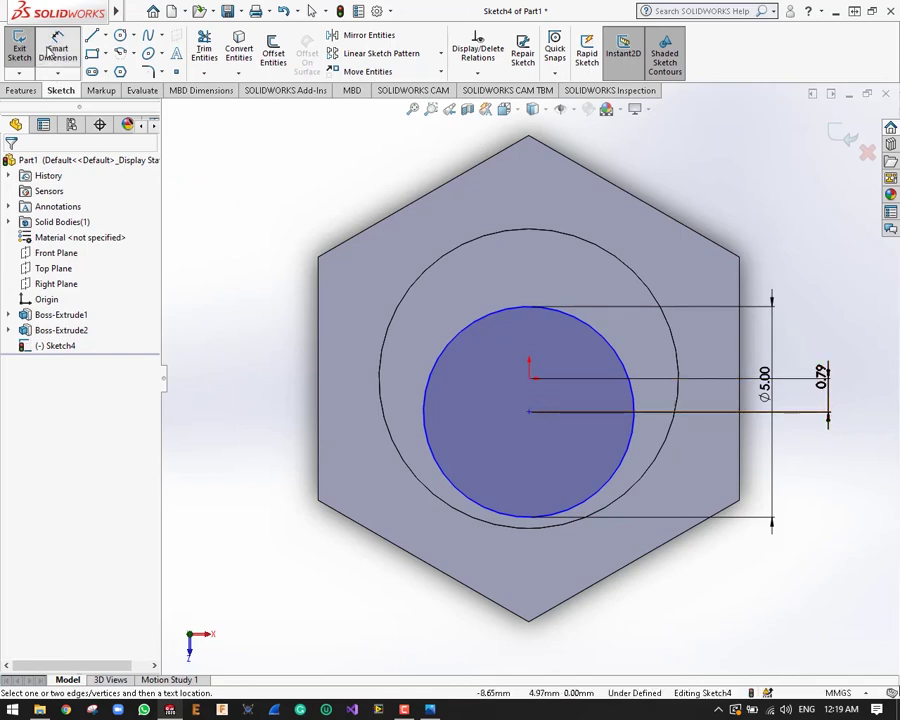
{"action": "key", "text": "Escape"}
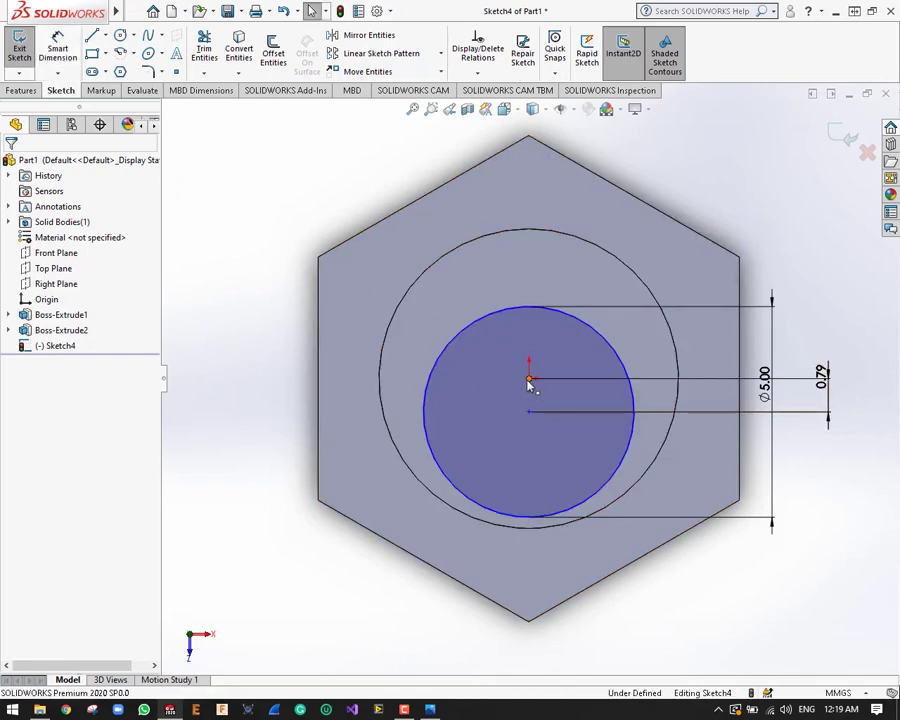
Add a Vertical relation between the origin and the hole centre so Sketch4 is fully defined
{"action": "left_click", "coordinate": [530, 380]}
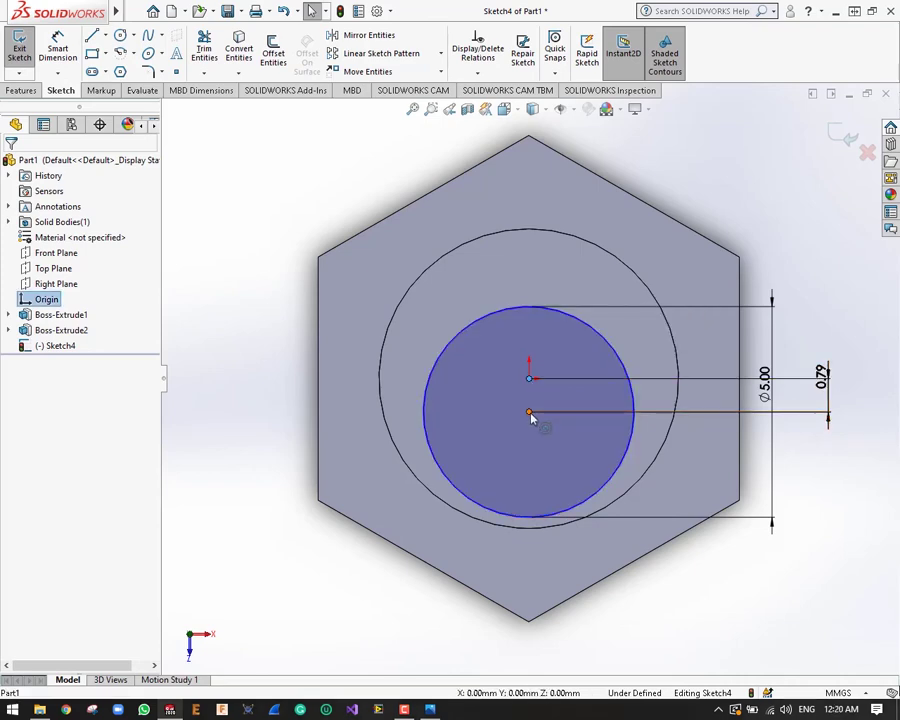
{"action": "left_click", "coordinate": [530, 412], "text": "ctrl"}
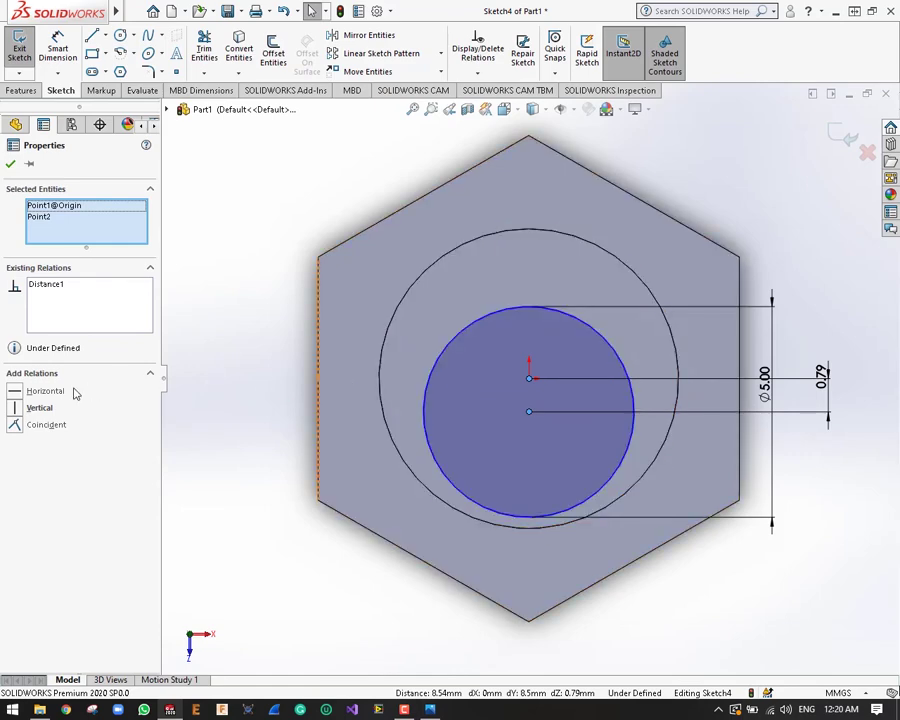
{"action": "left_click", "coordinate": [14, 409]}
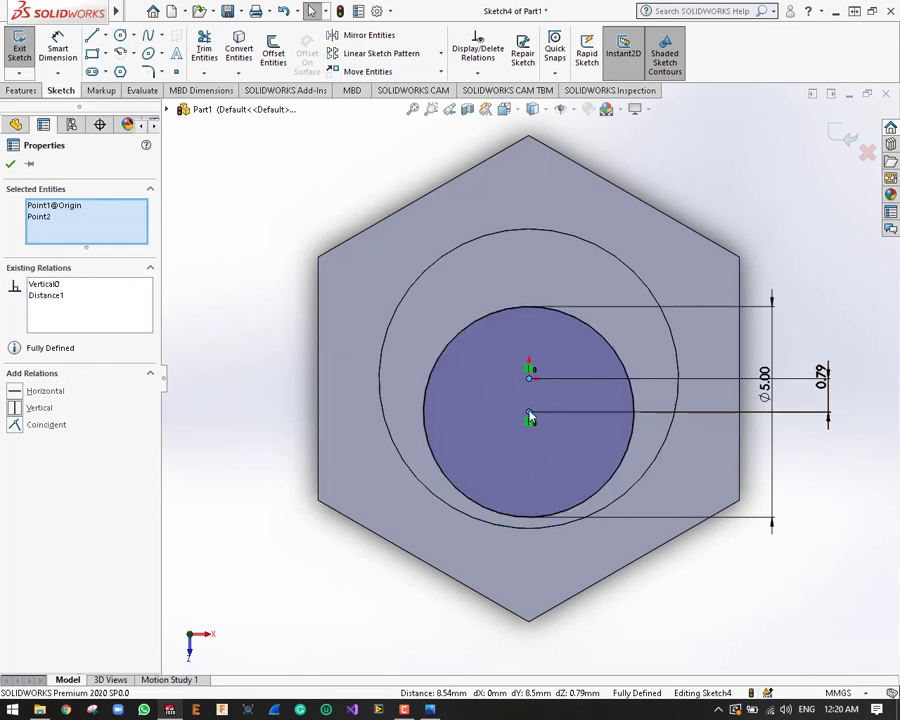
{"action": "left_click", "coordinate": [10, 166]}
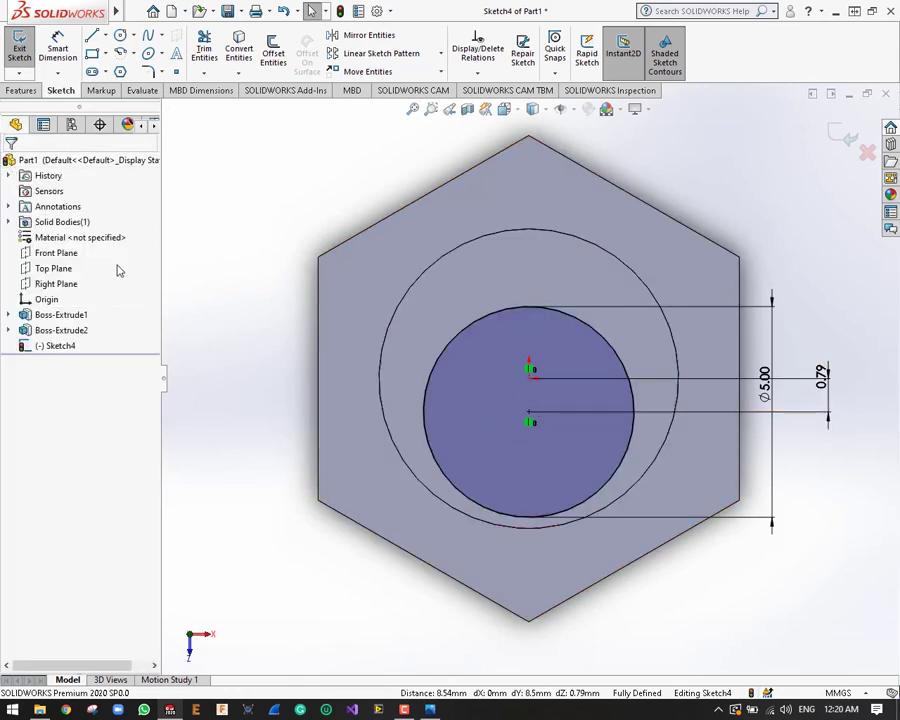
Cut the Ø5 offset circle through the whole spacer with a Through All extruded cut
{"action": "left_click", "coordinate": [19, 48]}
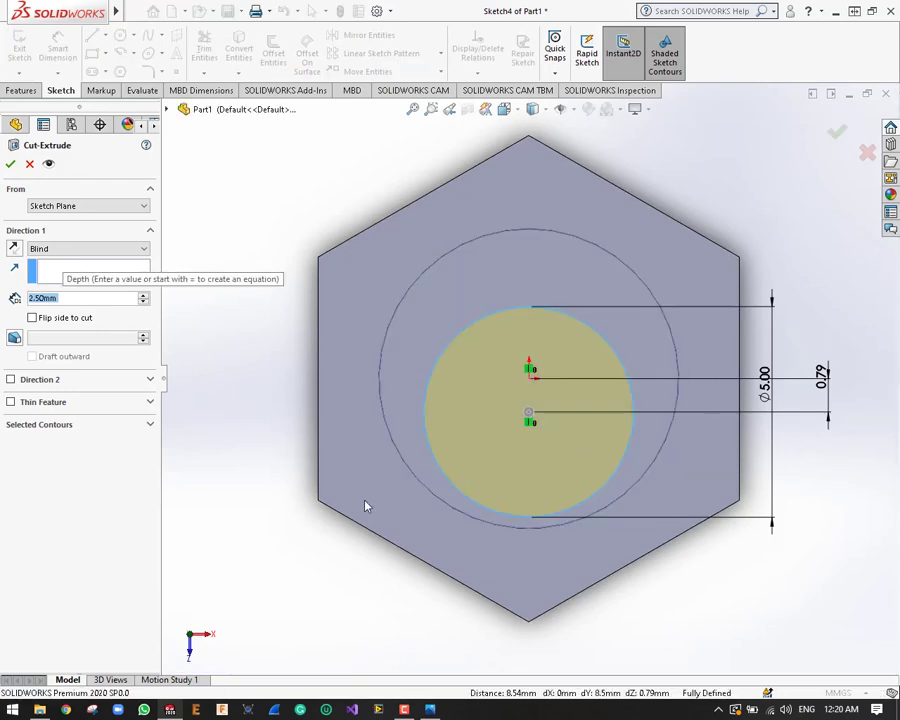
{"action": "key", "text": "ctrl+7"}
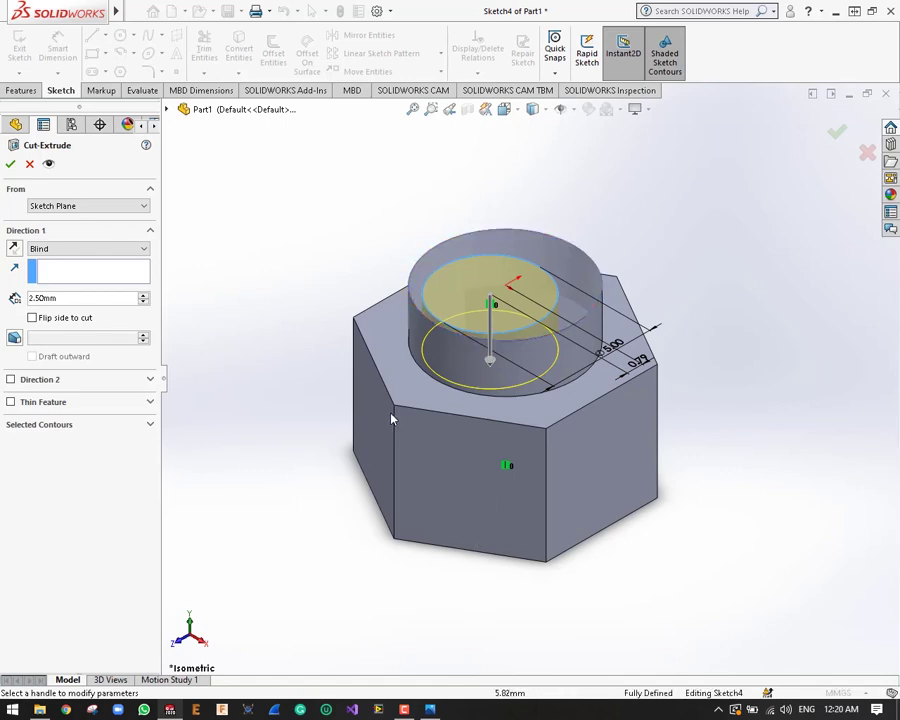
{"action": "left_click", "coordinate": [73, 255]}
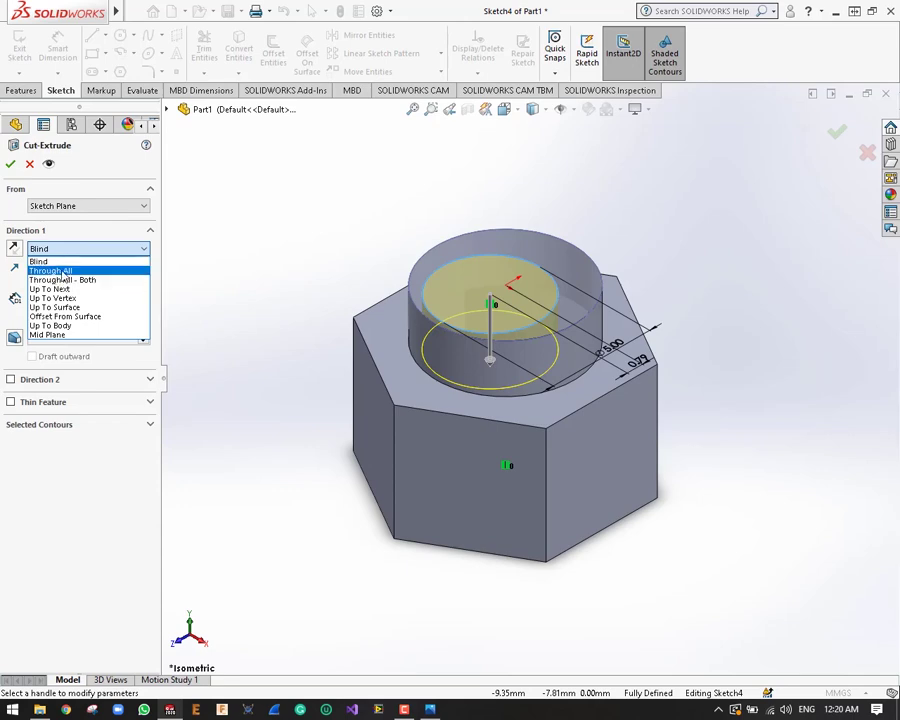
{"action": "left_click", "coordinate": [50, 271]}
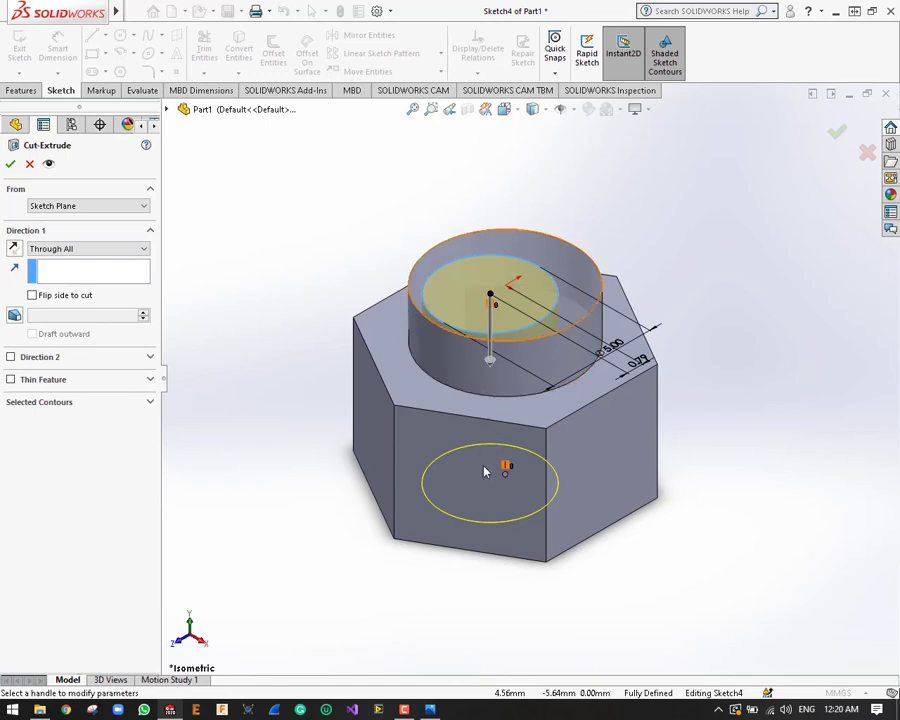
{"action": "key", "text": "Up"}
{"action": "key", "text": "Up"}
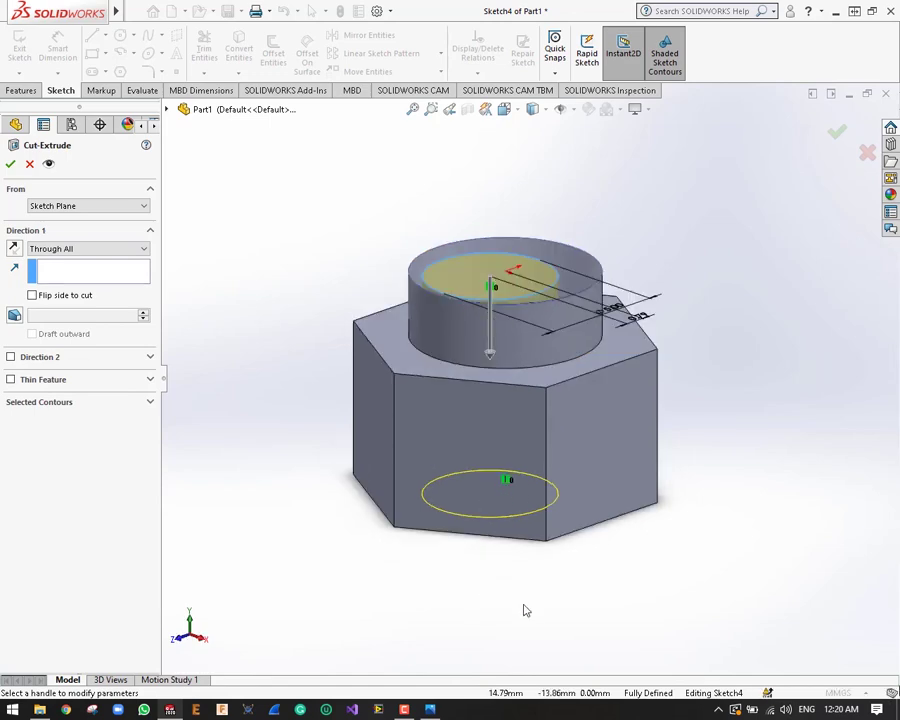
{"action": "key", "text": "Up"}
{"action": "key", "text": "Up"}
{"action": "key", "text": "Up"}
{"action": "key", "text": "Up"}
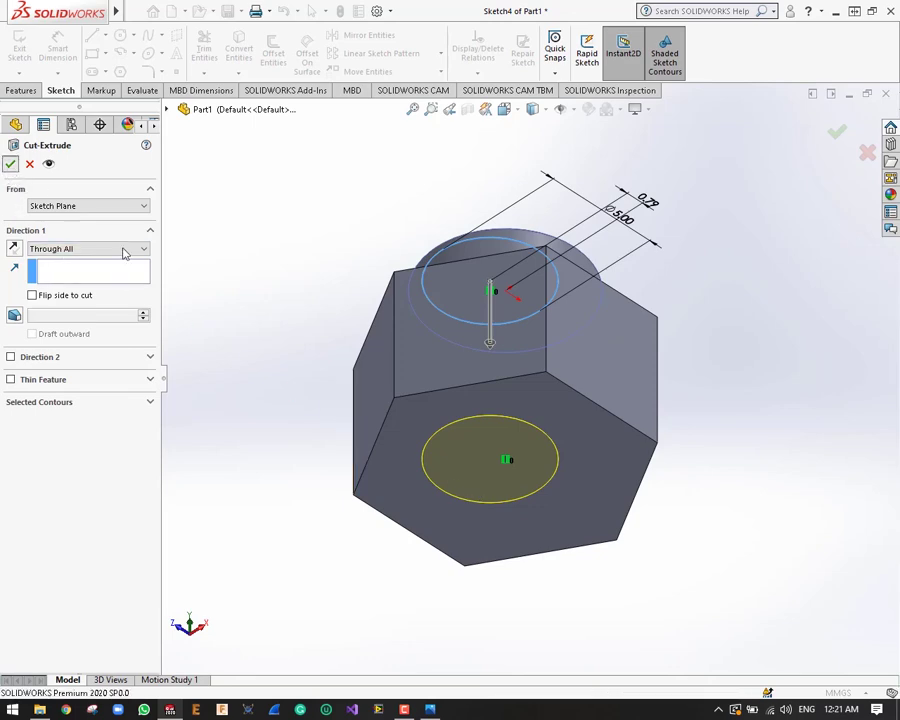
{"action": "key", "text": "Return"}
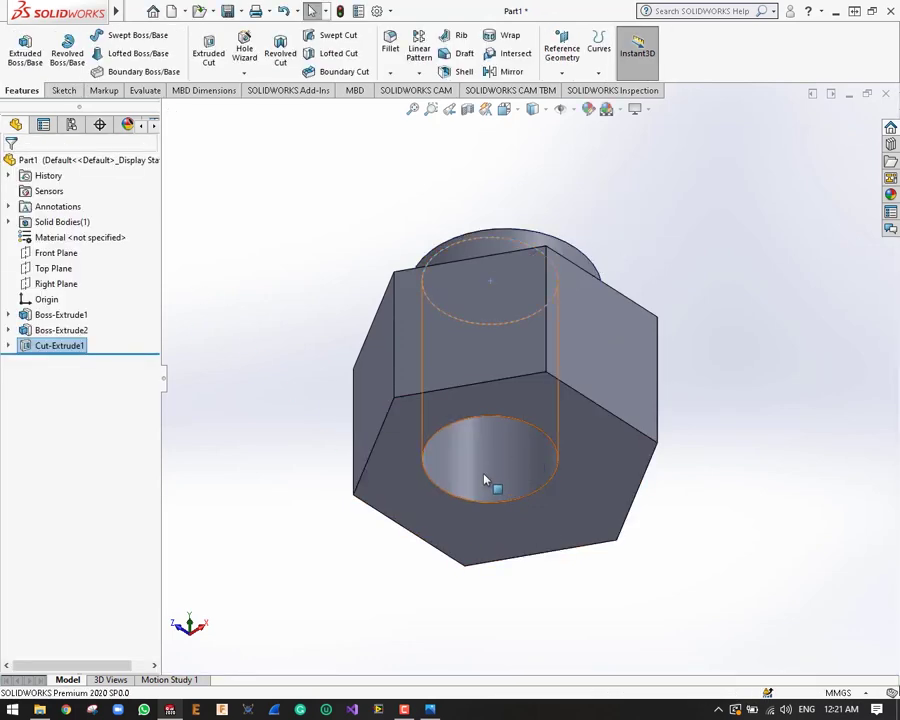
{"action": "key", "text": "Down"}
{"action": "key", "text": "Down"}
{"action": "key", "text": "Down"}
{"action": "key", "text": "Down"}
{"action": "key", "text": "Down"}
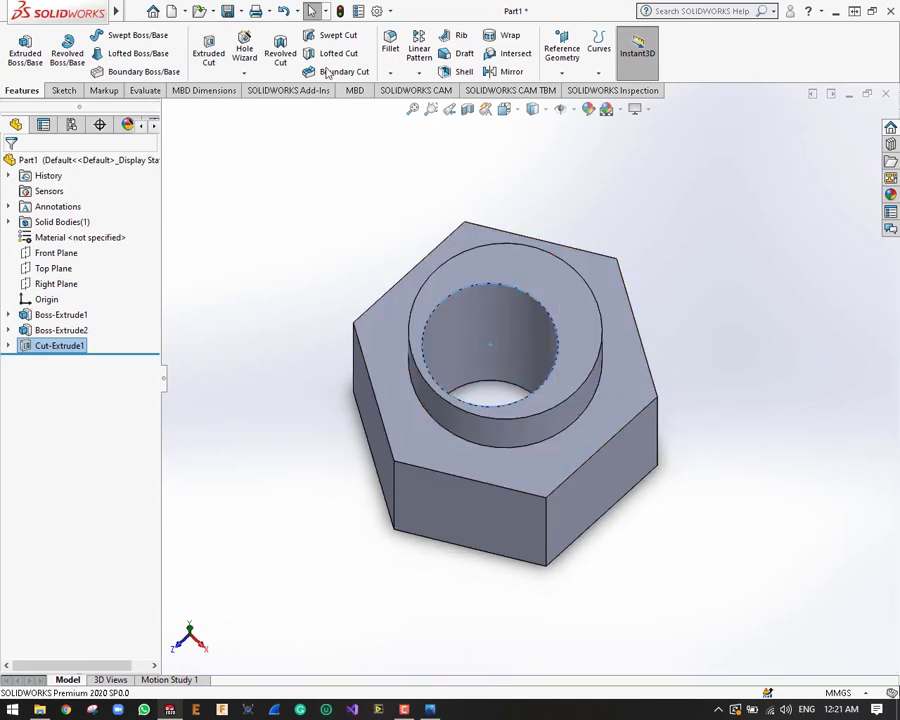
{"action": "key", "text": "Up"}
{"action": "left_click", "coordinate": [60, 240]}
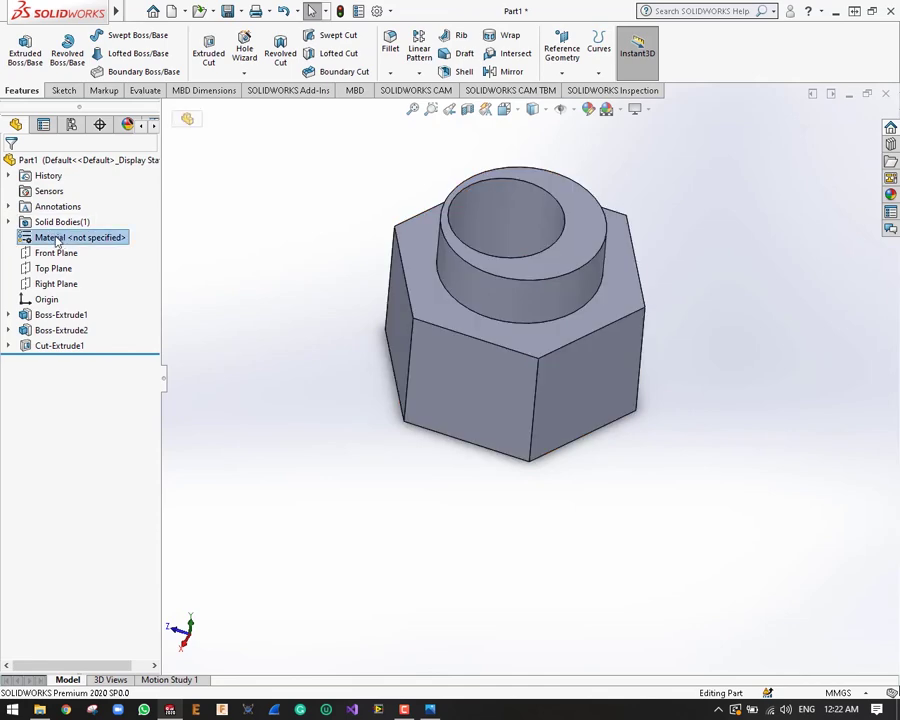
Open Configure Material for the Default configuration and browse to the full Material library
{"action": "right_click", "coordinate": [57, 241]}
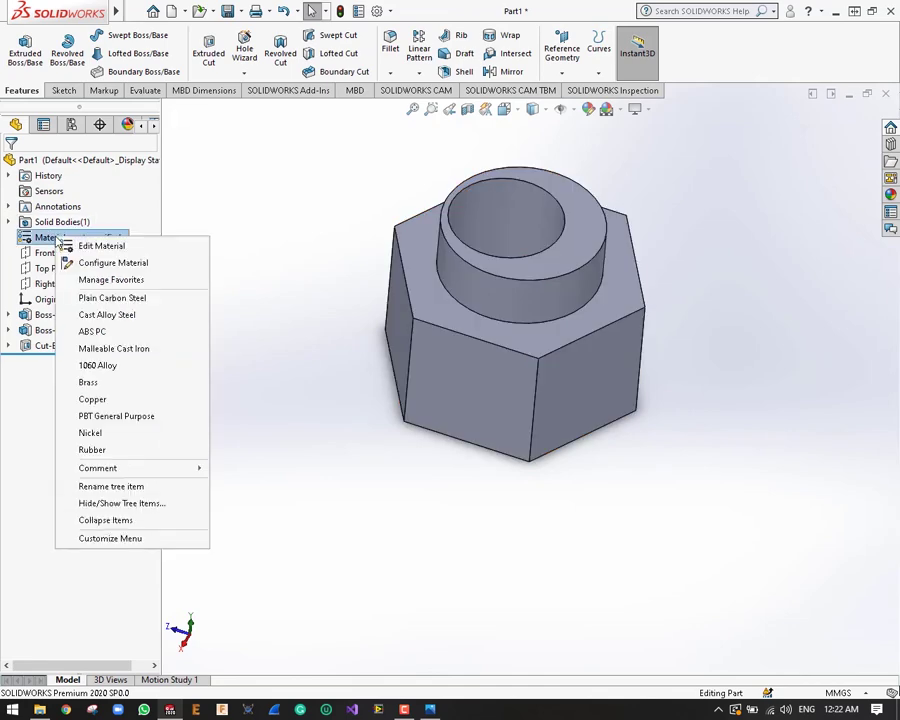
{"action": "left_click", "coordinate": [104, 263]}
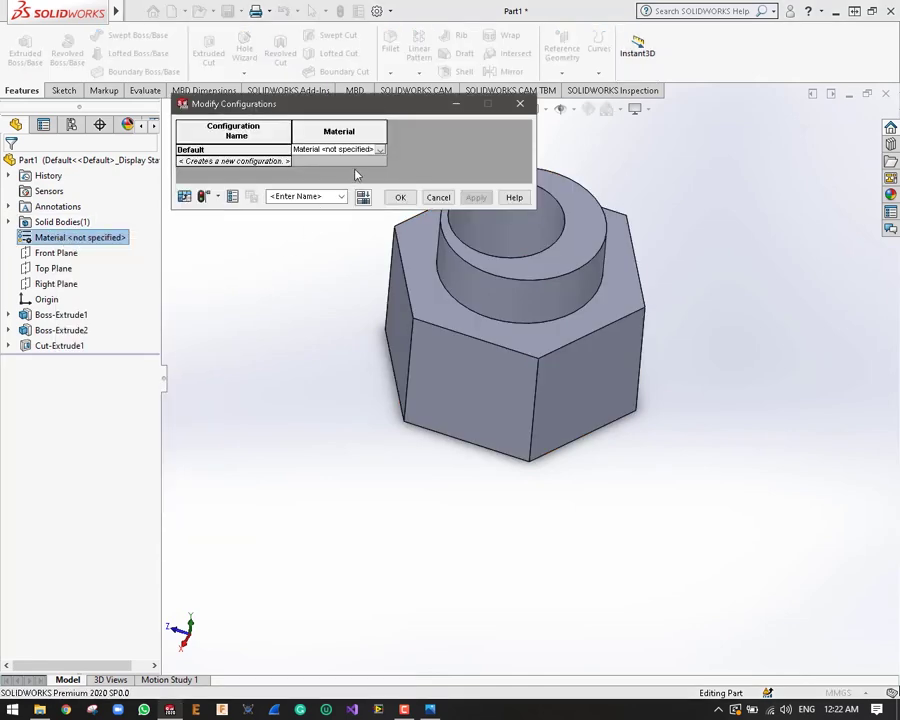
{"action": "left_click", "coordinate": [380, 151]}
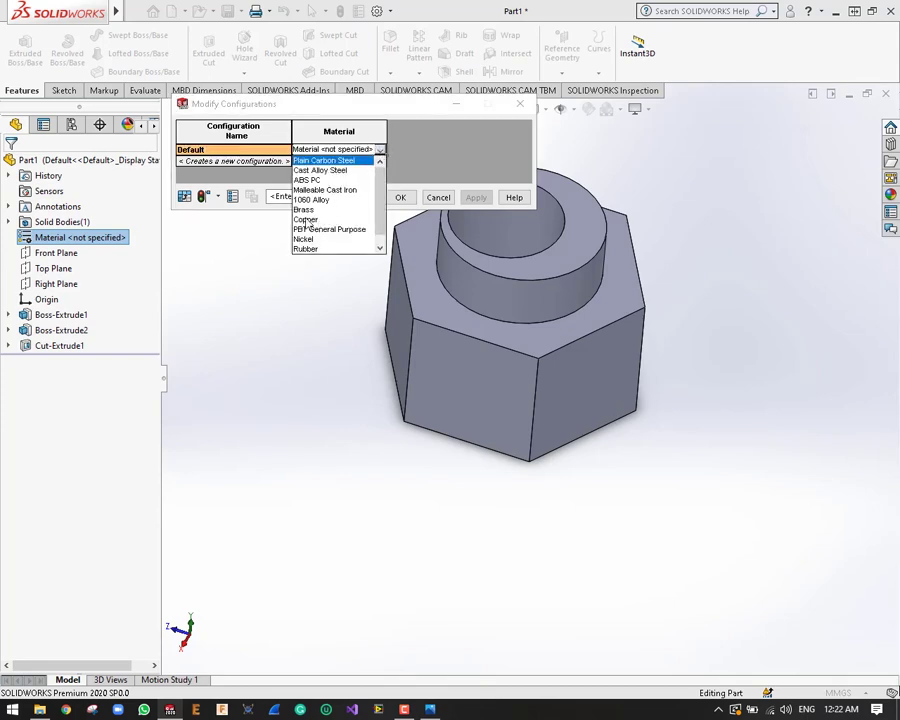
{"action": "scroll", "coordinate": [317, 246], "scroll_direction": "down", "scroll_amount": 1}
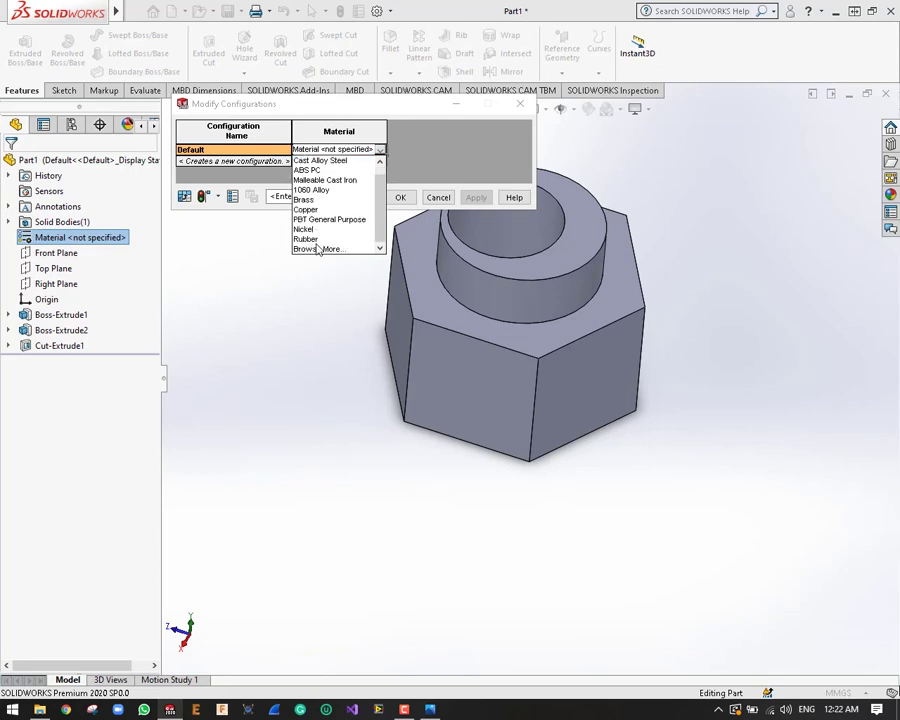
{"action": "left_click", "coordinate": [318, 249]}
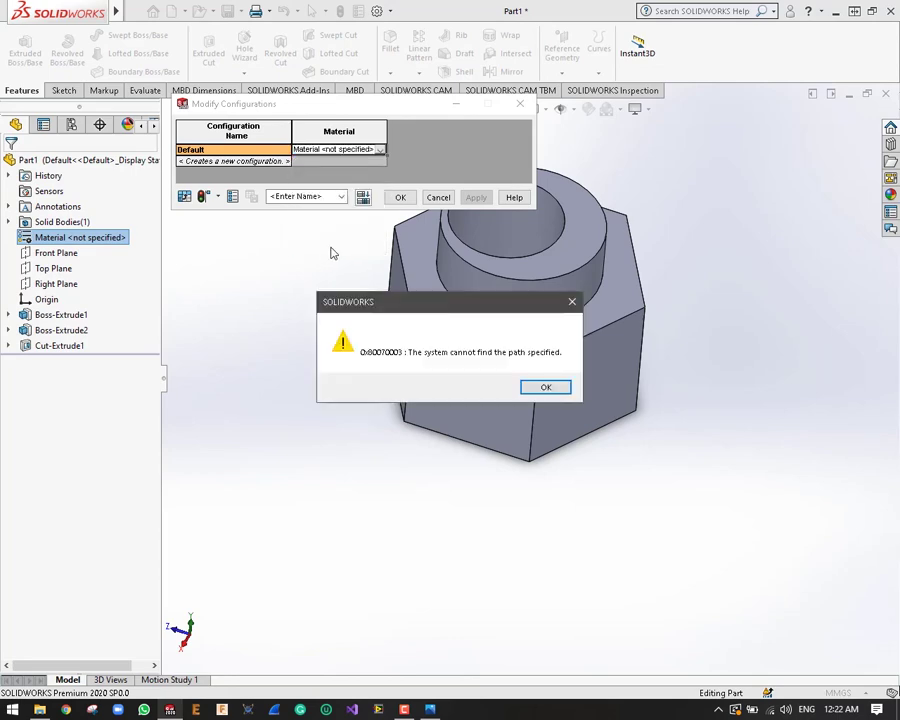
{"action": "left_click", "coordinate": [556, 388]}
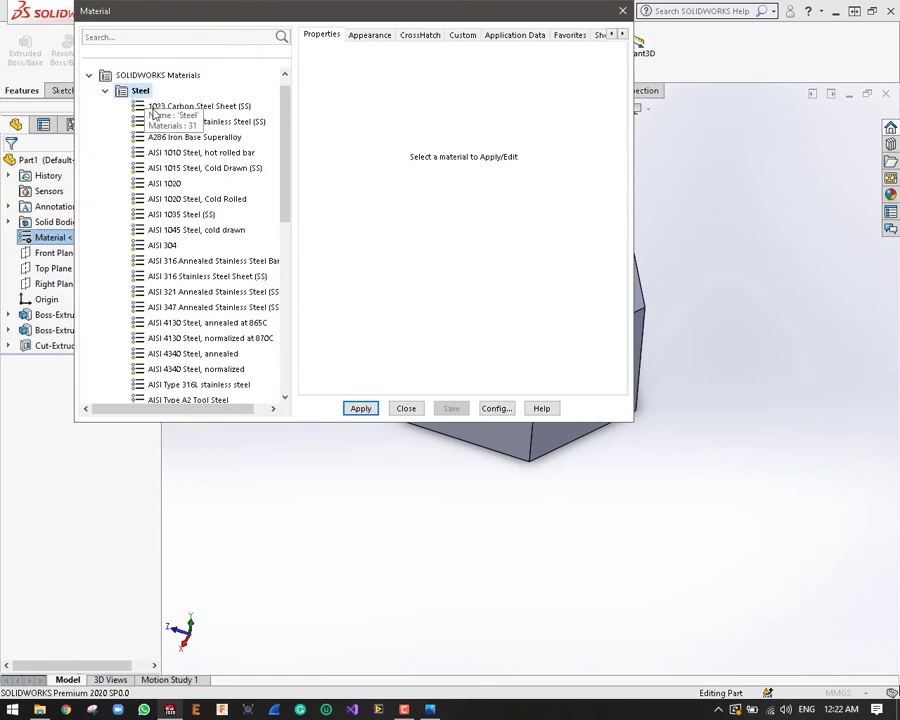
Select Alloy Steel under SOLIDWORKS Materials > Steel and apply it to the spacer
{"action": "scroll", "coordinate": [217, 177], "scroll_direction": "down", "scroll_amount": 2}
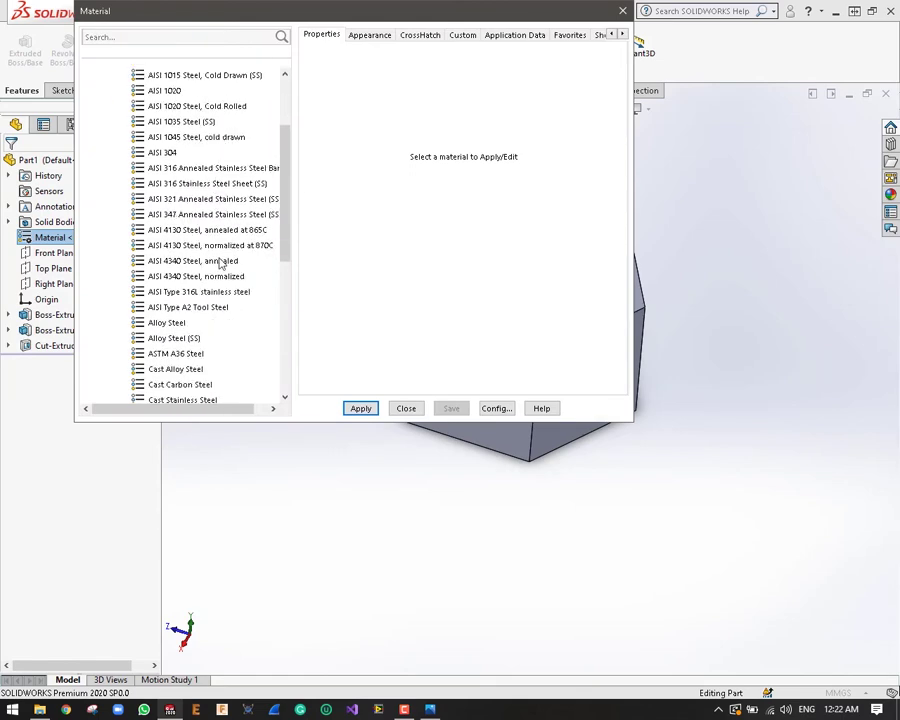
{"action": "scroll", "coordinate": [220, 262], "scroll_direction": "down", "scroll_amount": 1}
{"action": "scroll", "coordinate": [218, 272], "scroll_direction": "down", "scroll_amount": 1}
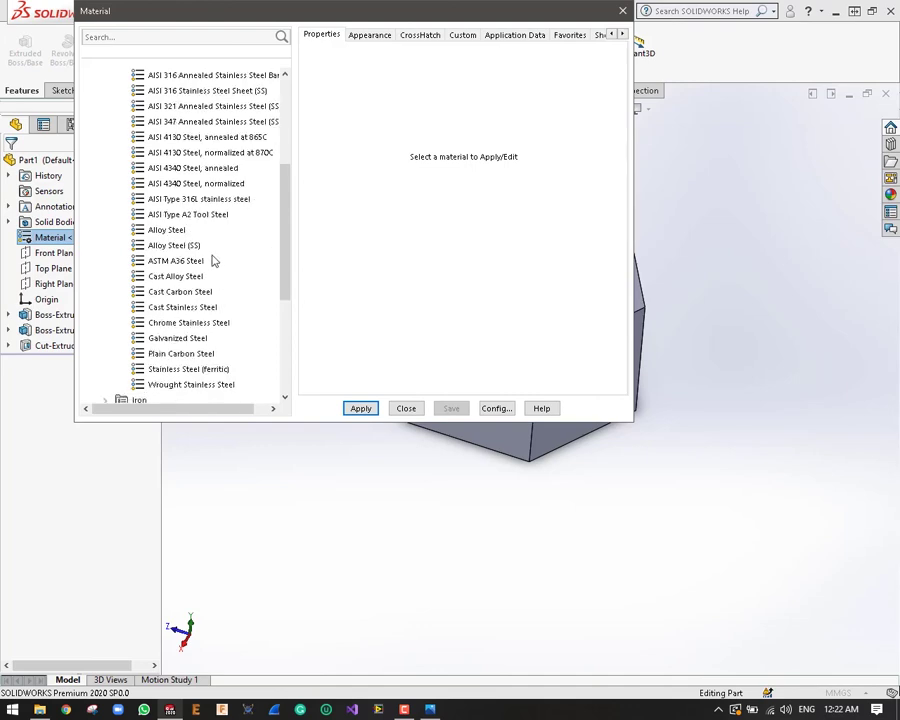
{"action": "left_click", "coordinate": [174, 231]}
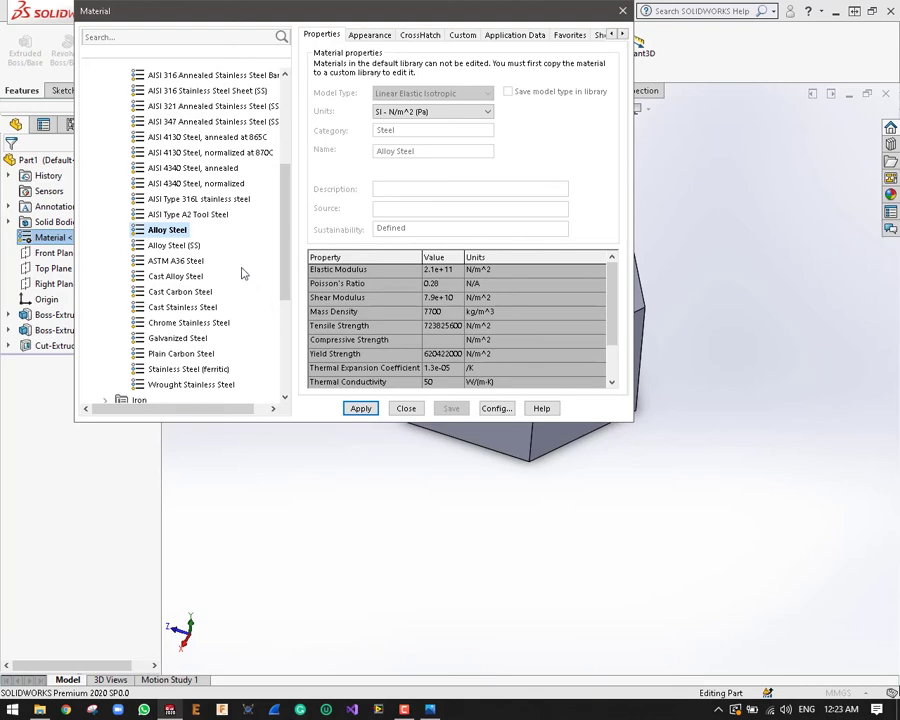
{"action": "scroll", "coordinate": [210, 236], "scroll_direction": "up", "scroll_amount": 3}
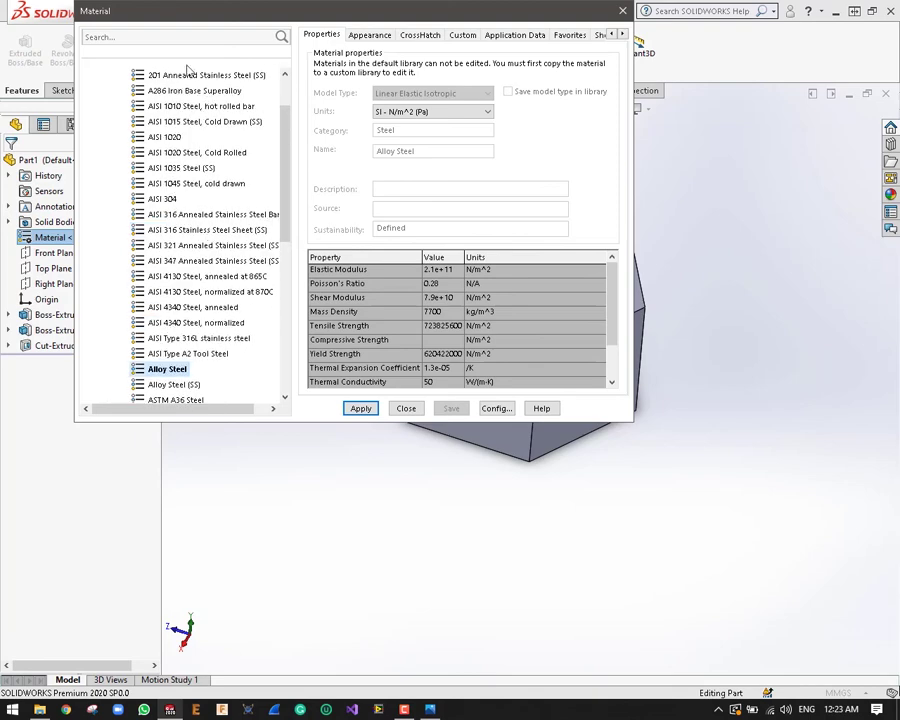
{"action": "scroll", "coordinate": [163, 188], "scroll_direction": "up", "scroll_amount": 2}
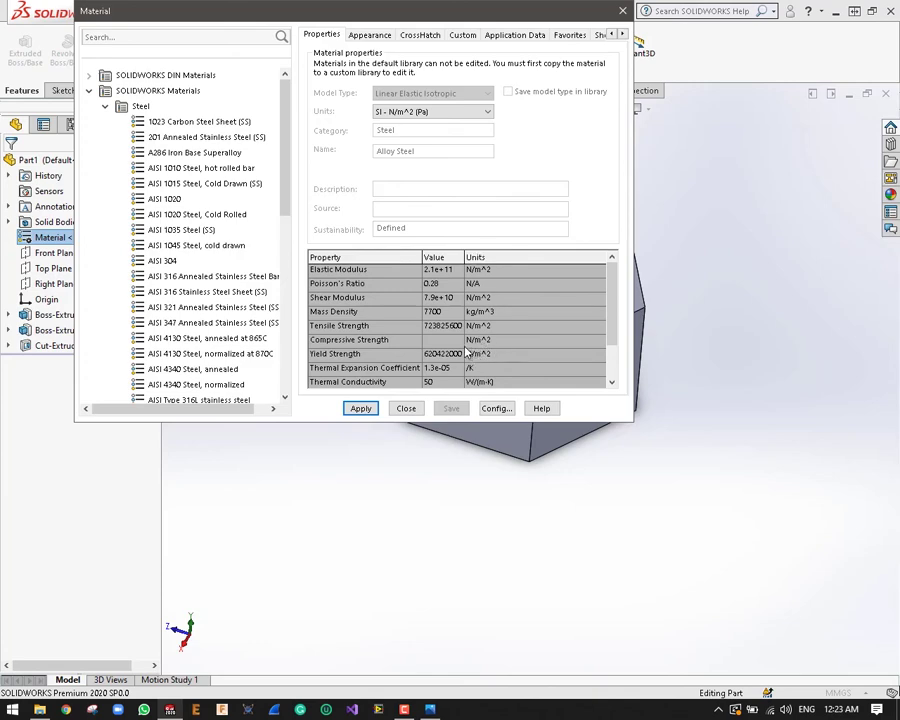
{"action": "left_click", "coordinate": [362, 408]}
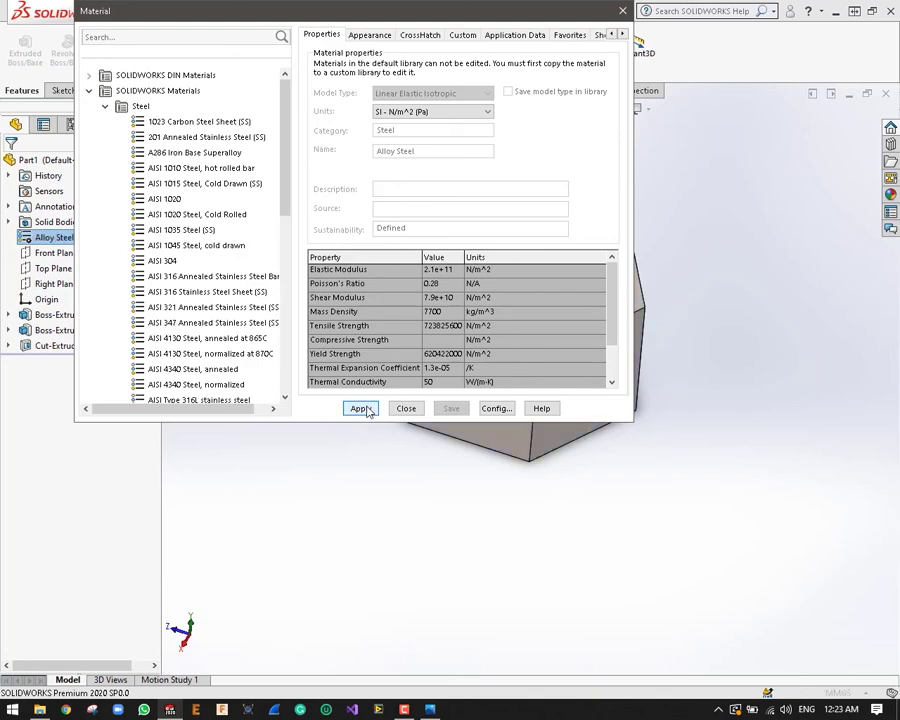
Look through the steel materials and select Chrome Stainless Steel
{"action": "left_click", "coordinate": [369, 35]}
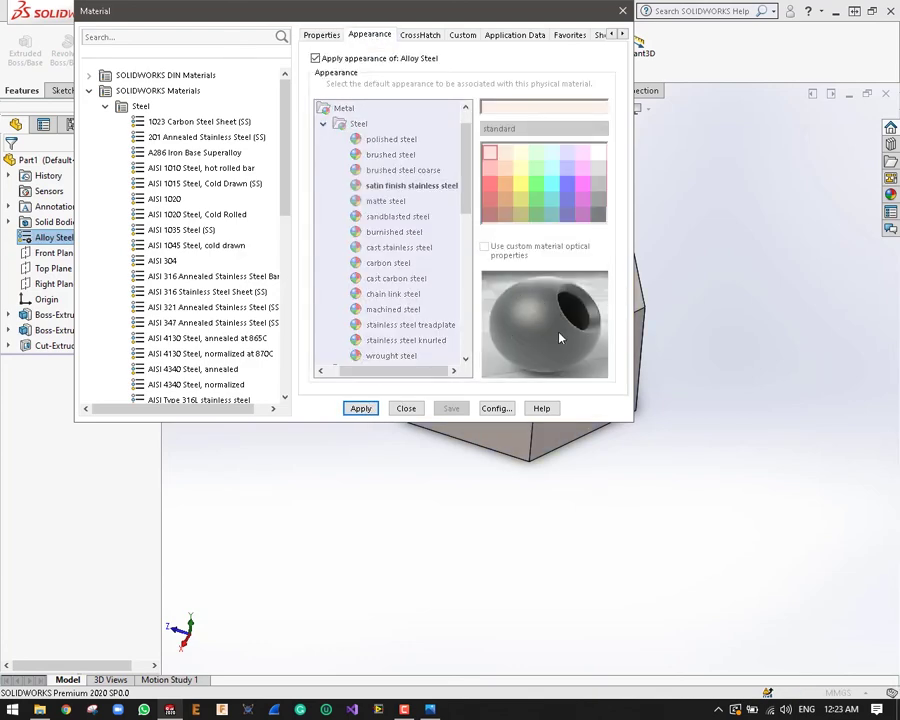
{"action": "scroll", "coordinate": [250, 308], "scroll_direction": "down", "scroll_amount": 3}
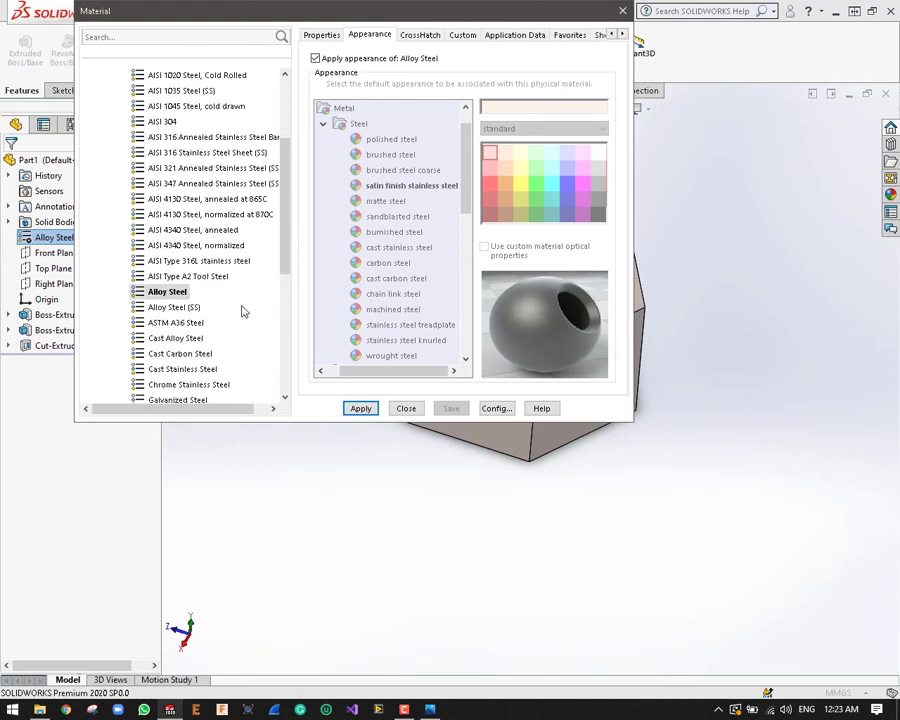
{"action": "left_click", "coordinate": [185, 307]}
{"action": "left_click", "coordinate": [182, 323]}
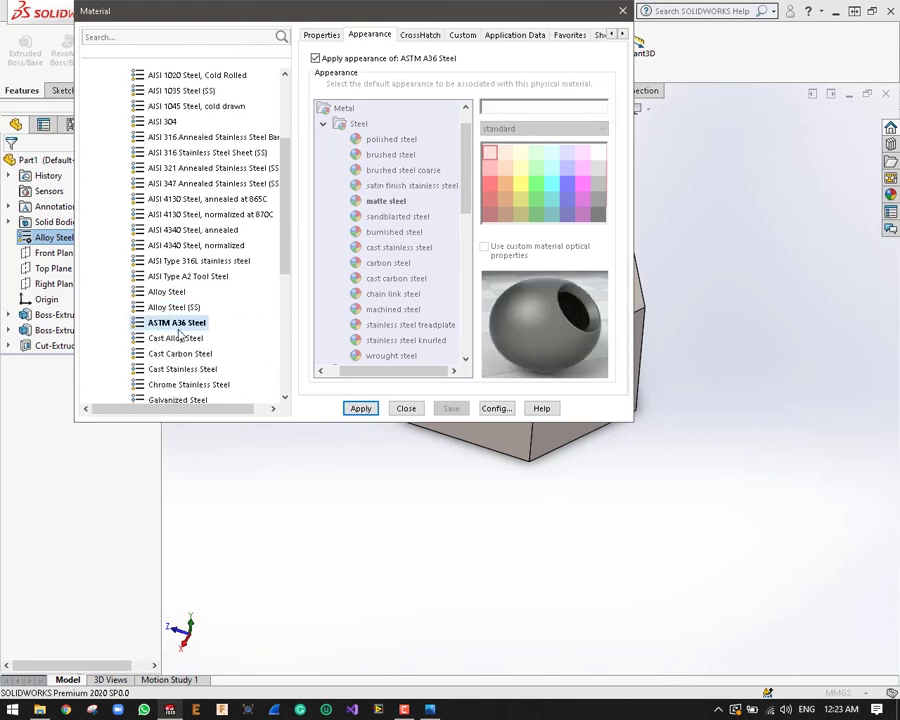
{"action": "left_click", "coordinate": [179, 341]}
{"action": "left_click", "coordinate": [178, 354]}
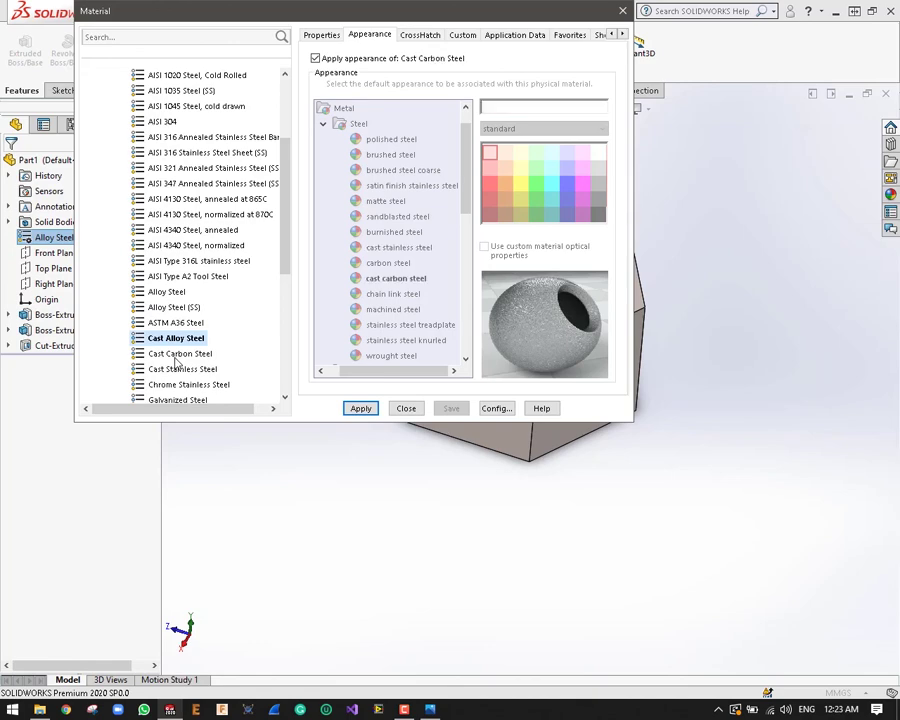
{"action": "left_click", "coordinate": [177, 370]}
{"action": "left_click", "coordinate": [178, 385]}
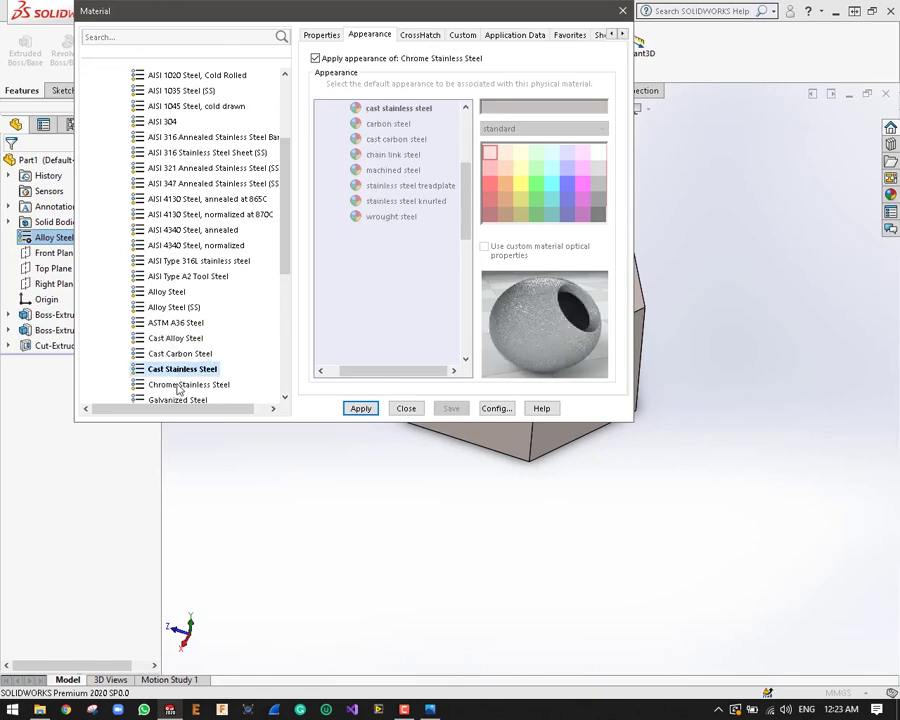
{"action": "scroll", "coordinate": [192, 345], "scroll_direction": "down", "scroll_amount": 1}
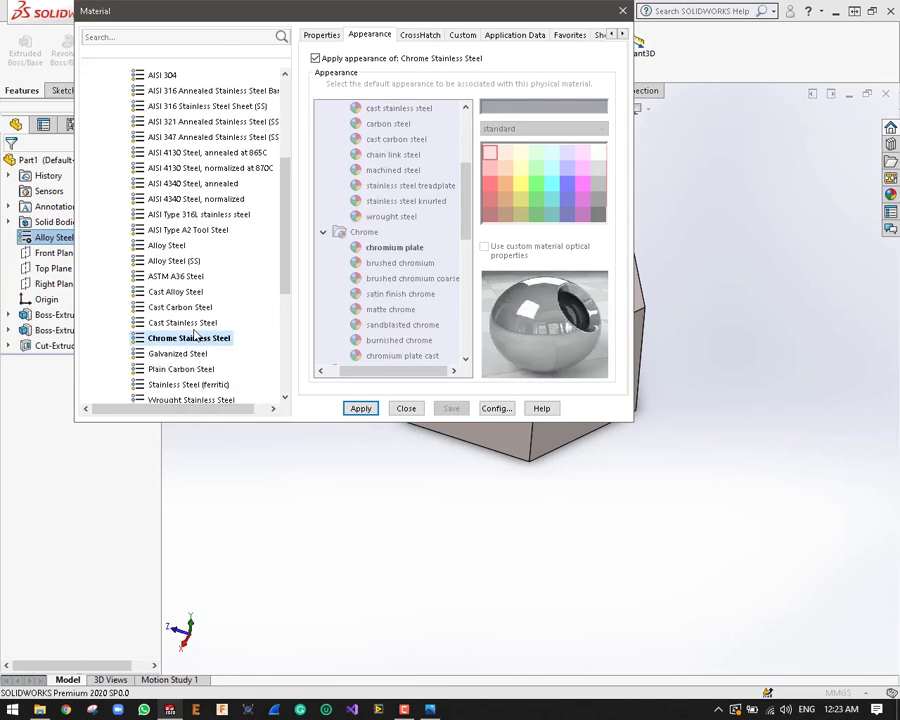
{"action": "left_click", "coordinate": [190, 355]}
{"action": "left_click", "coordinate": [185, 342]}
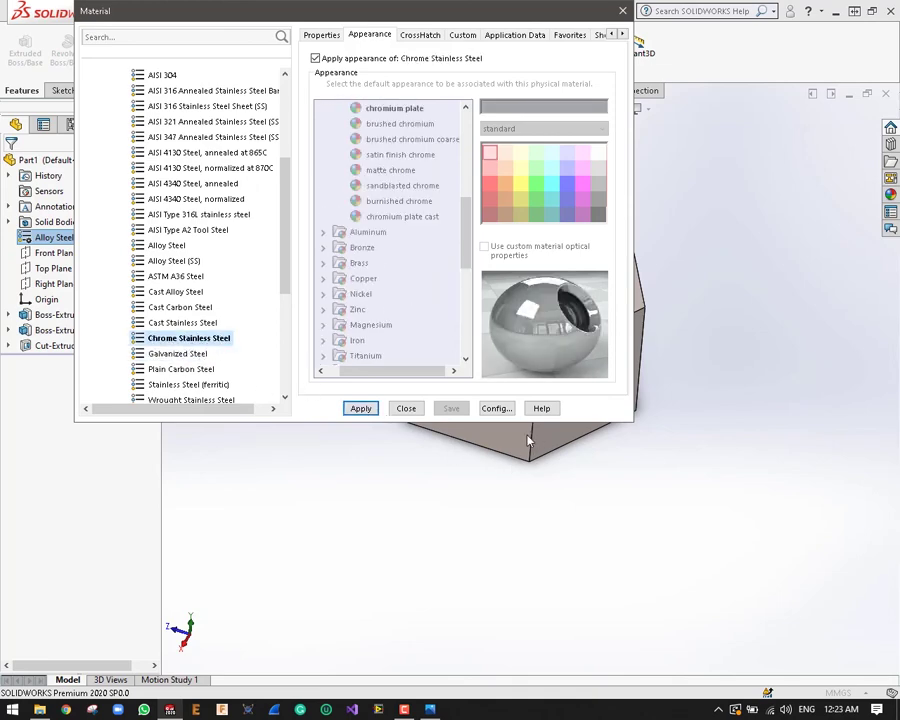
Apply Chrome Stainless Steel and close the material and configuration dialogs
{"action": "left_click", "coordinate": [362, 409]}
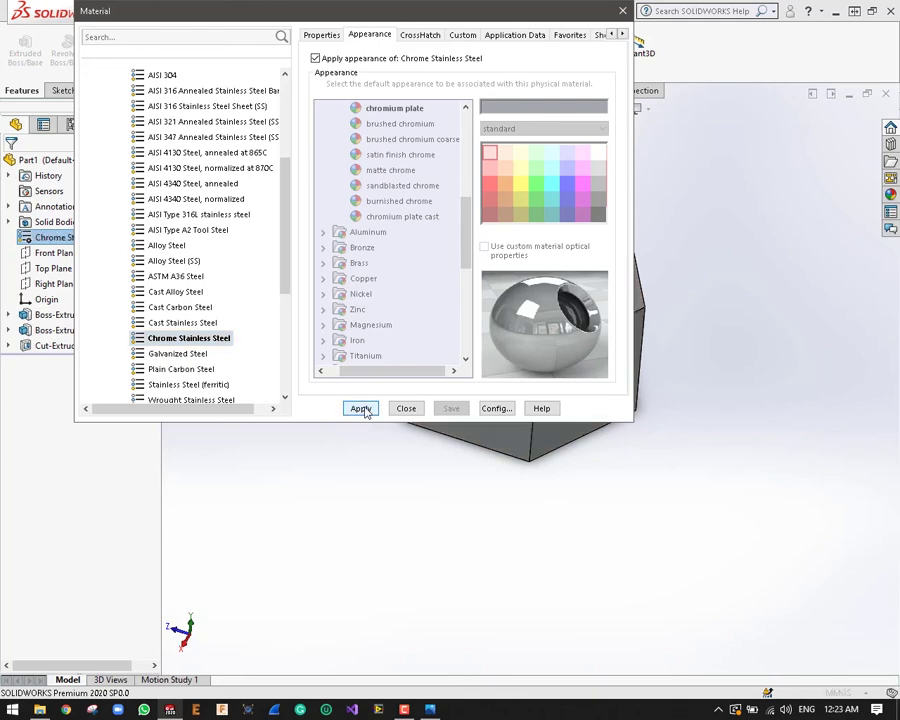
{"action": "left_click", "coordinate": [622, 11]}
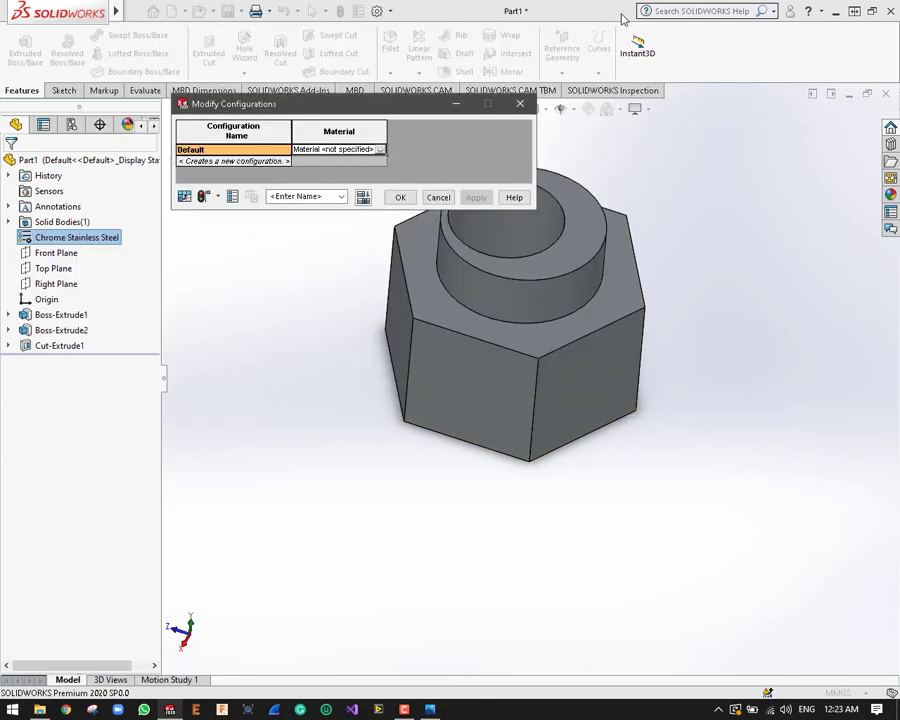
{"action": "left_click", "coordinate": [401, 199]}
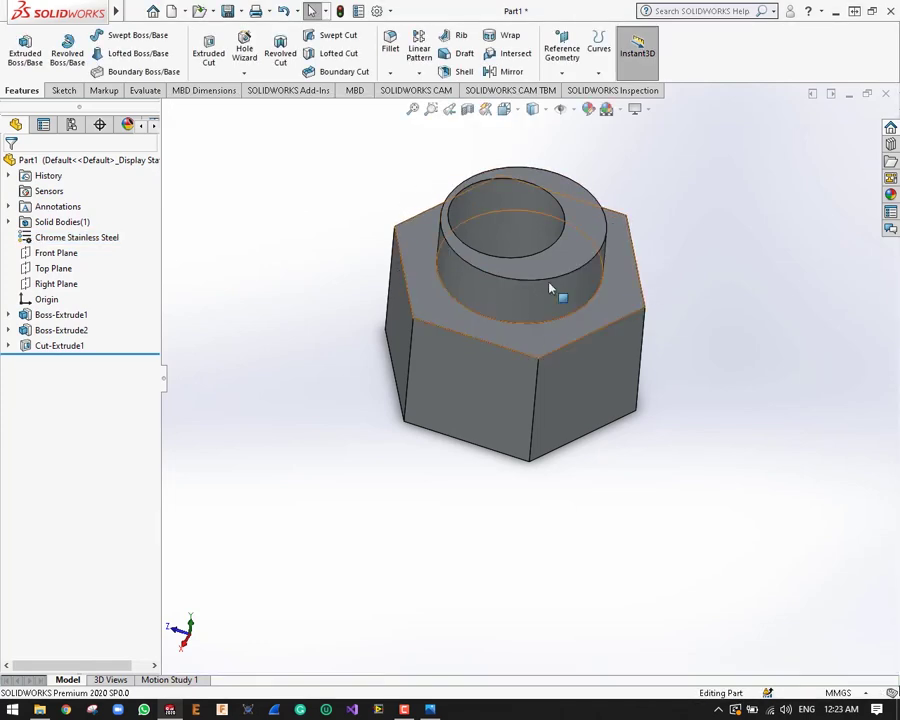
Edit the chromium plate appearance, trying swatches until light grey RGB 192/192/192 is set
{"action": "left_click", "coordinate": [587, 110]}
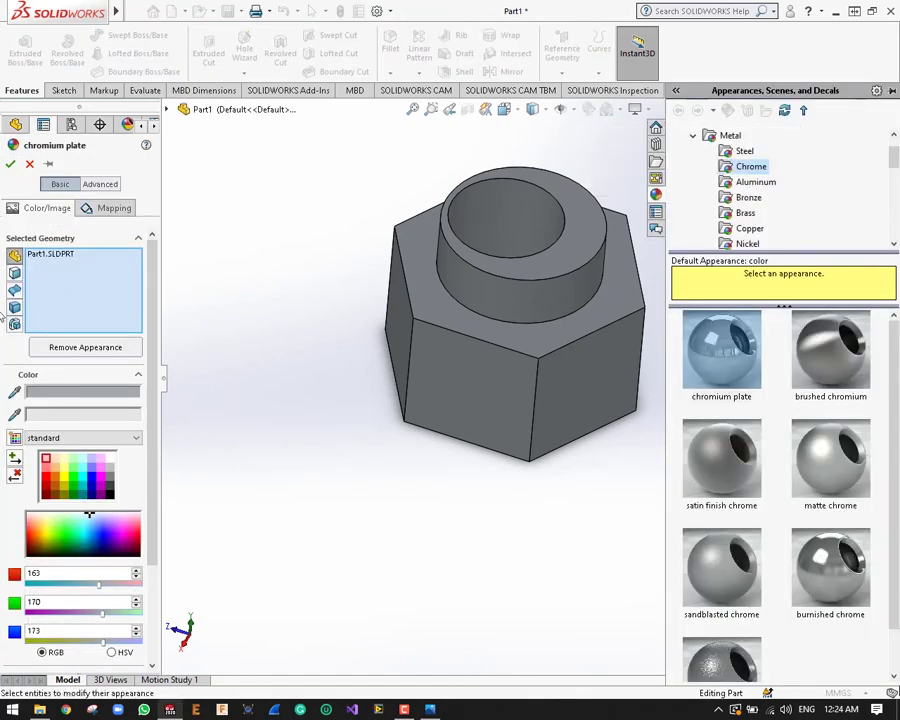
{"action": "left_click", "coordinate": [48, 474]}
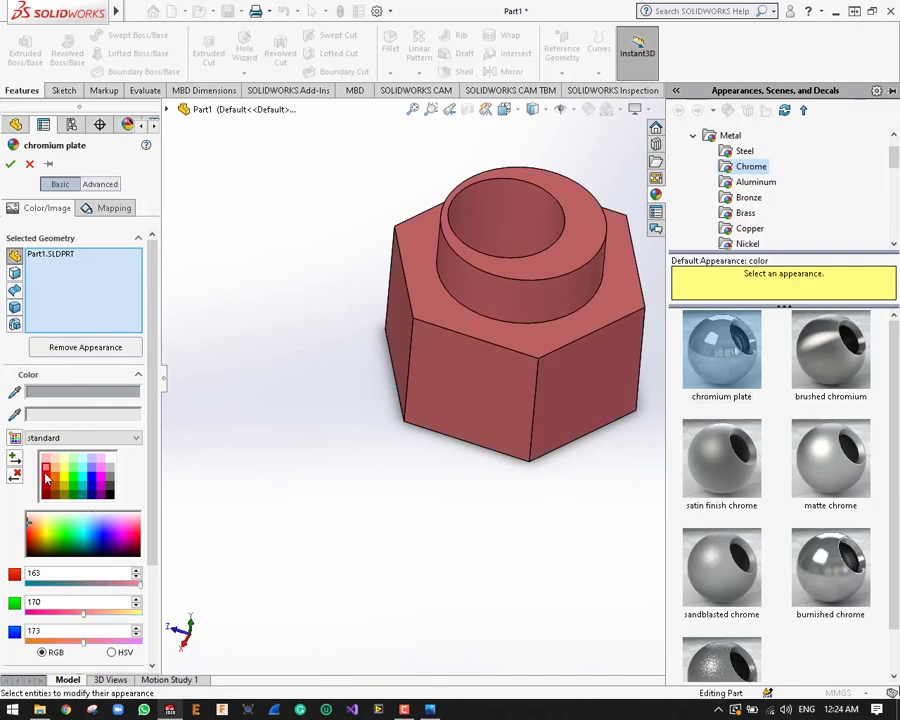
{"action": "left_click", "coordinate": [49, 480]}
{"action": "left_click", "coordinate": [52, 485]}
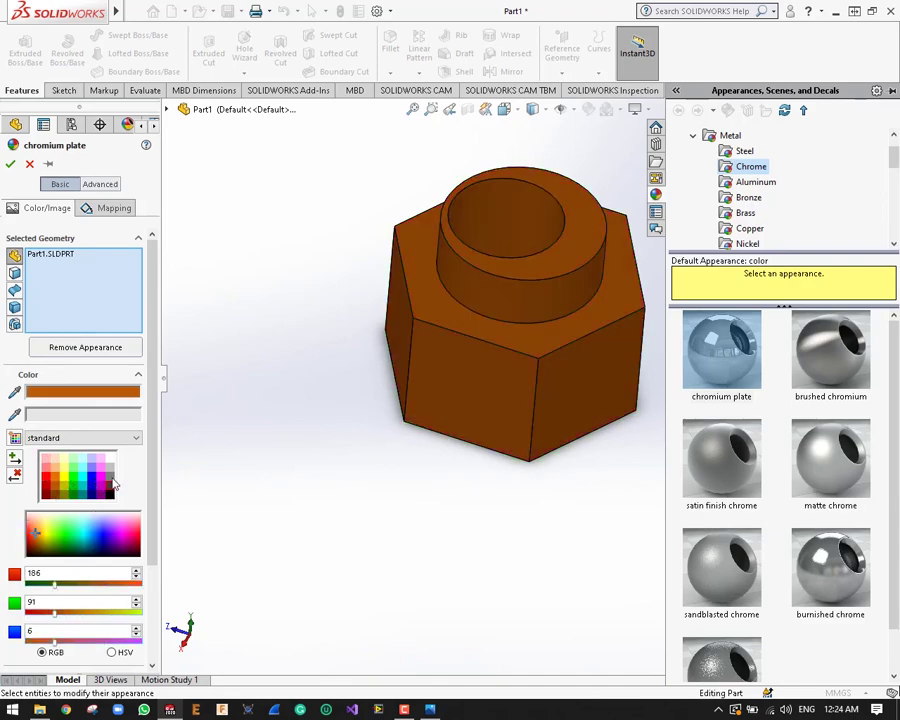
{"action": "left_click", "coordinate": [109, 490]}
{"action": "left_click", "coordinate": [111, 477]}
{"action": "left_click", "coordinate": [110, 469]}
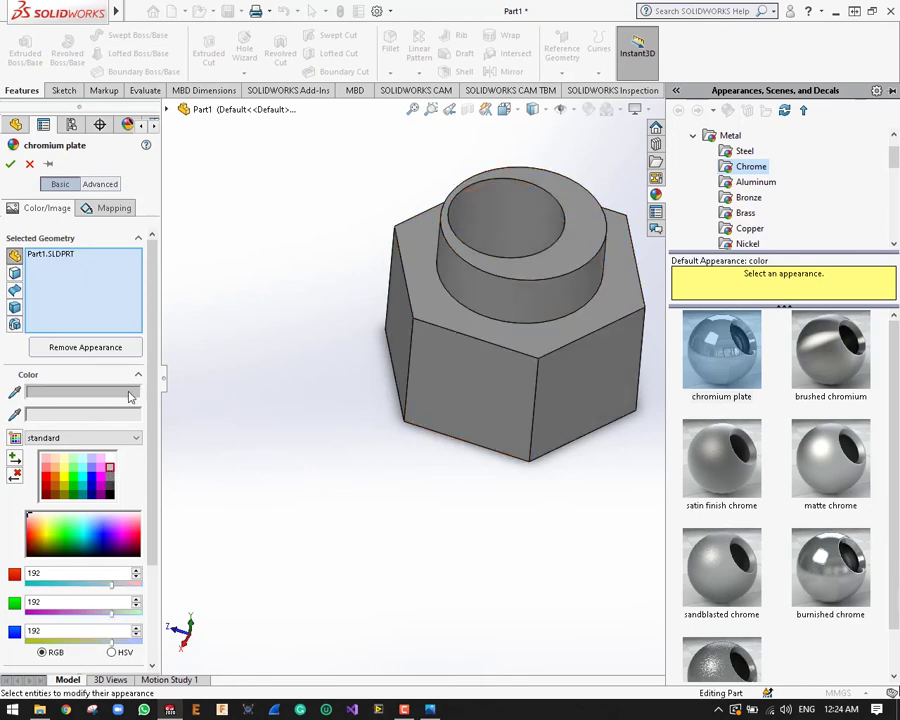
Raise the appearance's luminous intensity to 0.35 w/srm^2 under Advanced > Illumination and confirm
{"action": "left_click", "coordinate": [100, 184]}
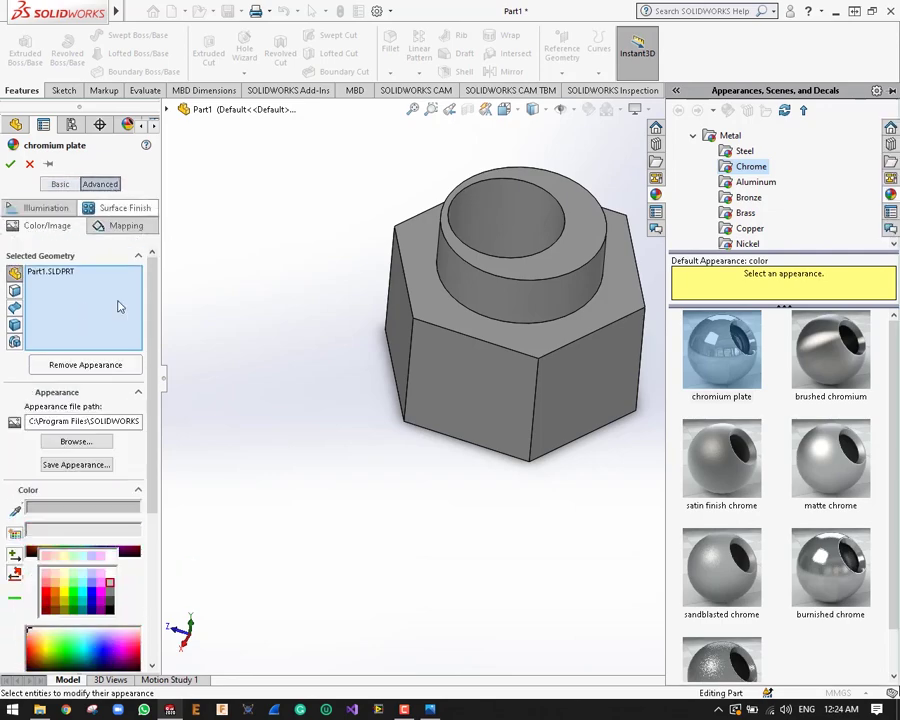
{"action": "scroll", "coordinate": [150, 440], "scroll_direction": "down", "scroll_amount": 5}
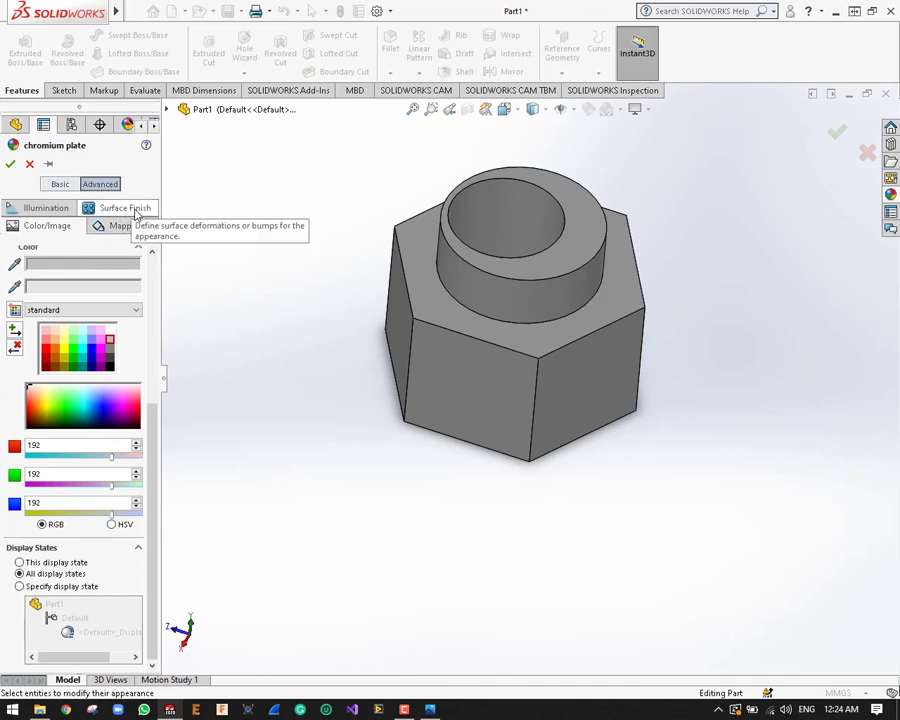
{"action": "left_click", "coordinate": [42, 207]}
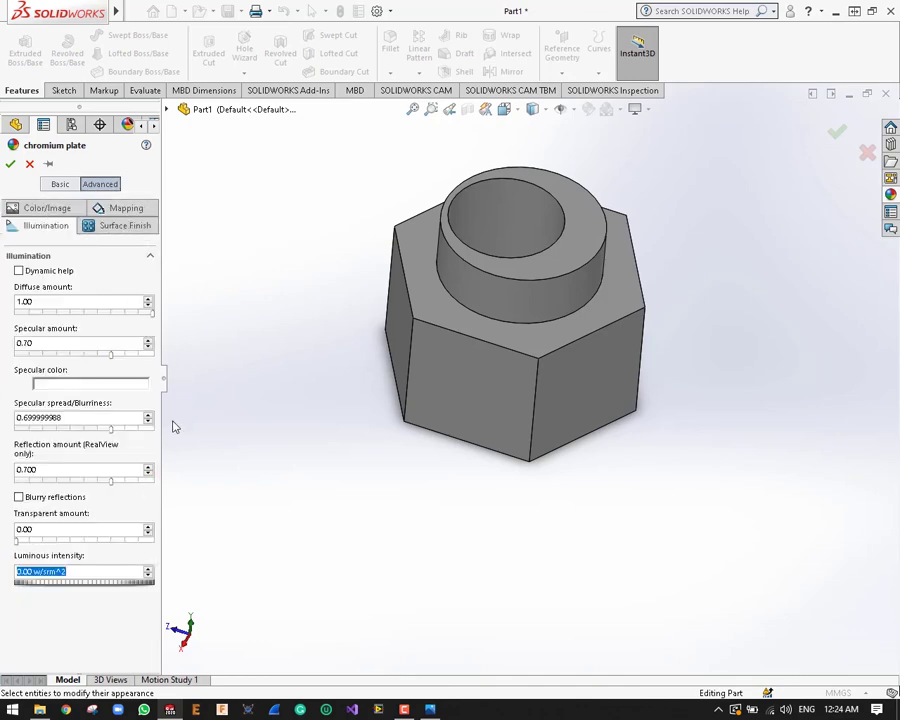
{"action": "scroll", "coordinate": [160, 478], "scroll_direction": "down", "scroll_amount": 2}
{"action": "left_click", "coordinate": [72, 583]}
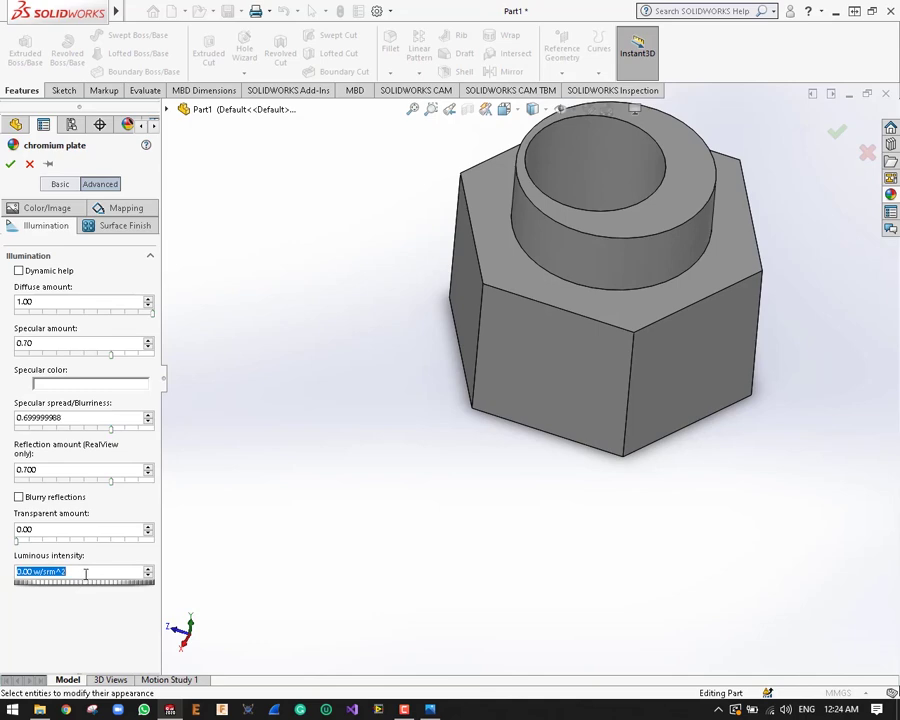
{"action": "scroll", "coordinate": [86, 573], "scroll_direction": "up", "scroll_amount": 2}
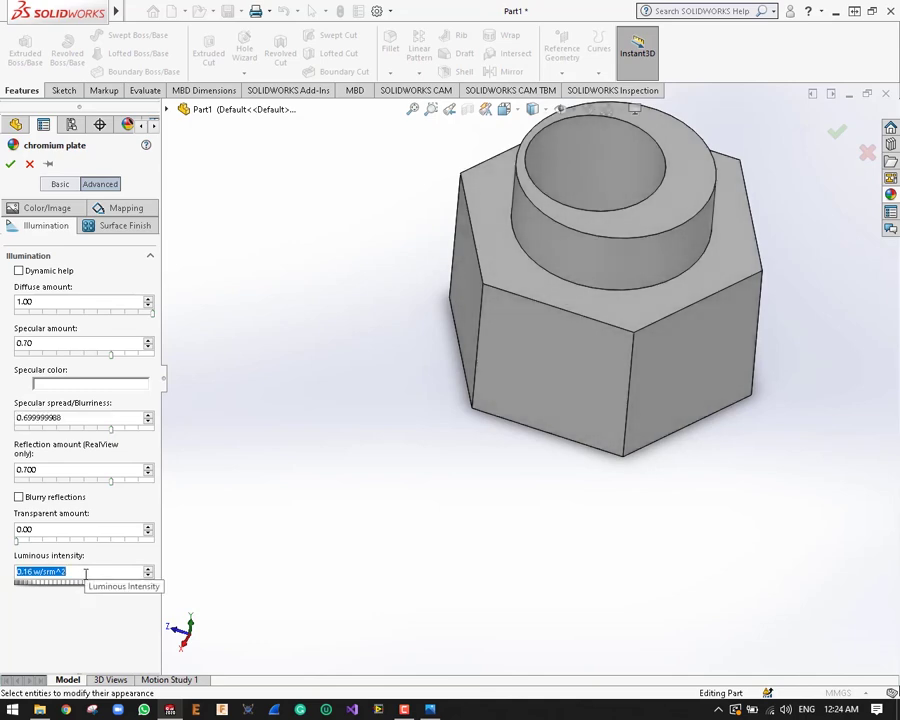
{"action": "scroll", "coordinate": [86, 573], "scroll_direction": "up", "scroll_amount": 2}
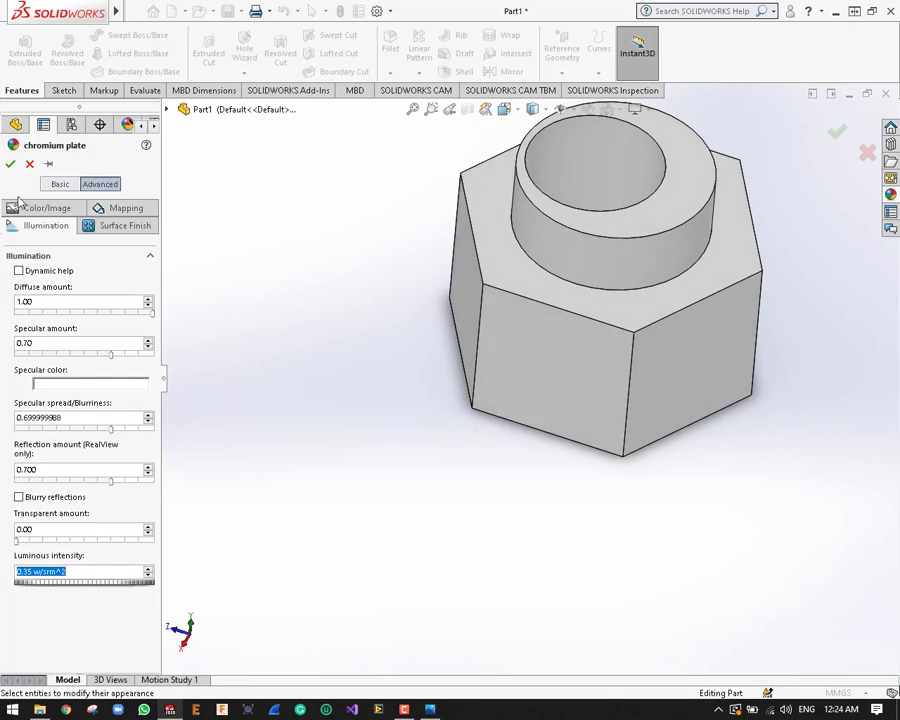
{"action": "left_click", "coordinate": [10, 163]}
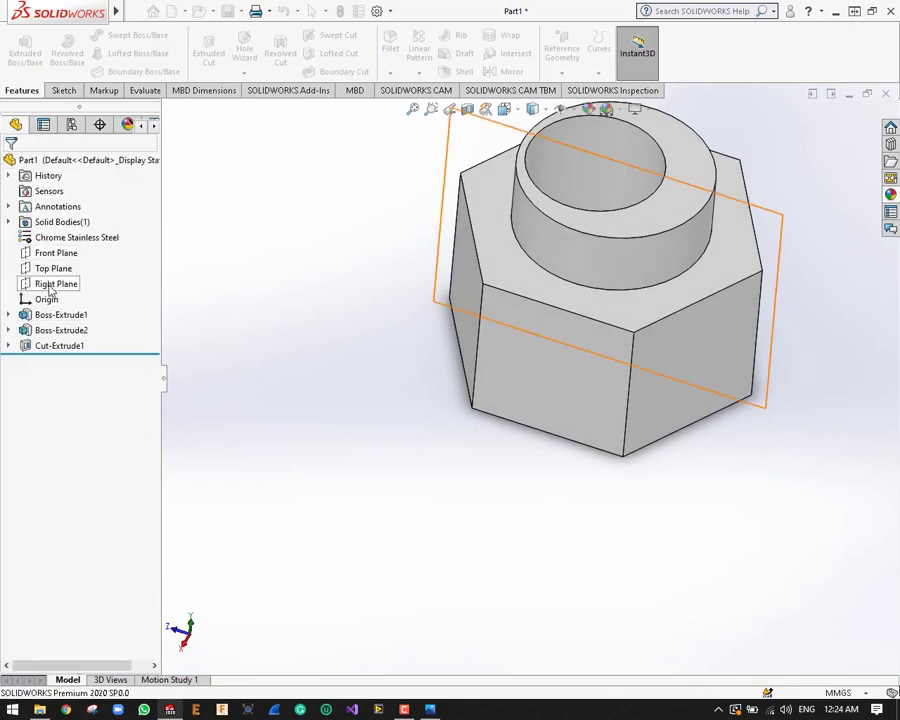
{"action": "scroll", "coordinate": [456, 436], "scroll_direction": "up", "scroll_amount": 1}
{"action": "scroll", "coordinate": [456, 436], "scroll_direction": "up", "scroll_amount": 3}
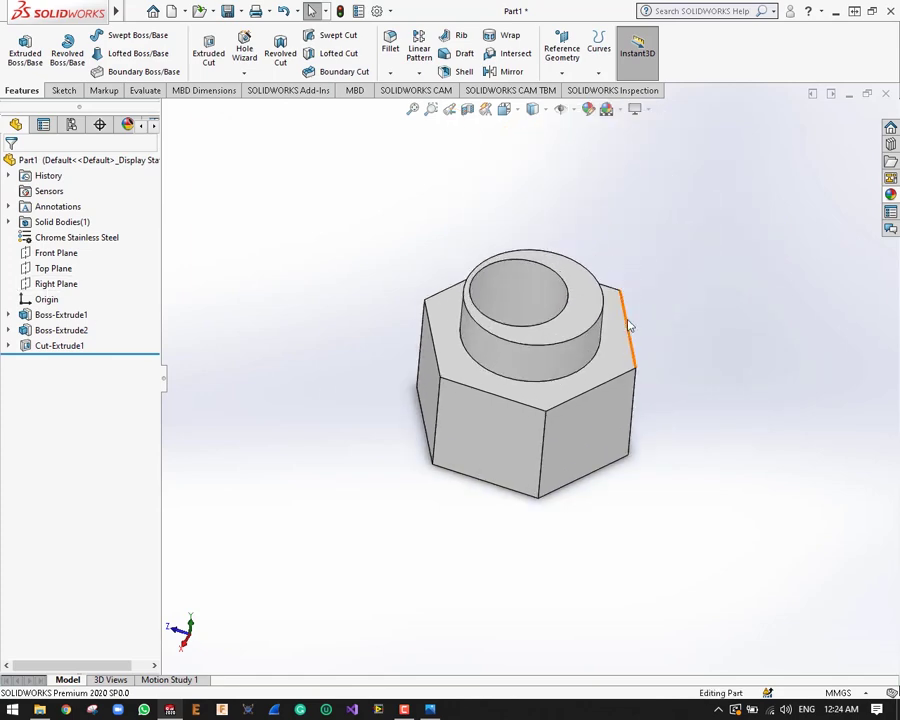
Save the part as 'Eccentric Spacer 6mm hight' in the SOLIDWORKS parts folder
{"action": "key", "text": "ctrl+s"}
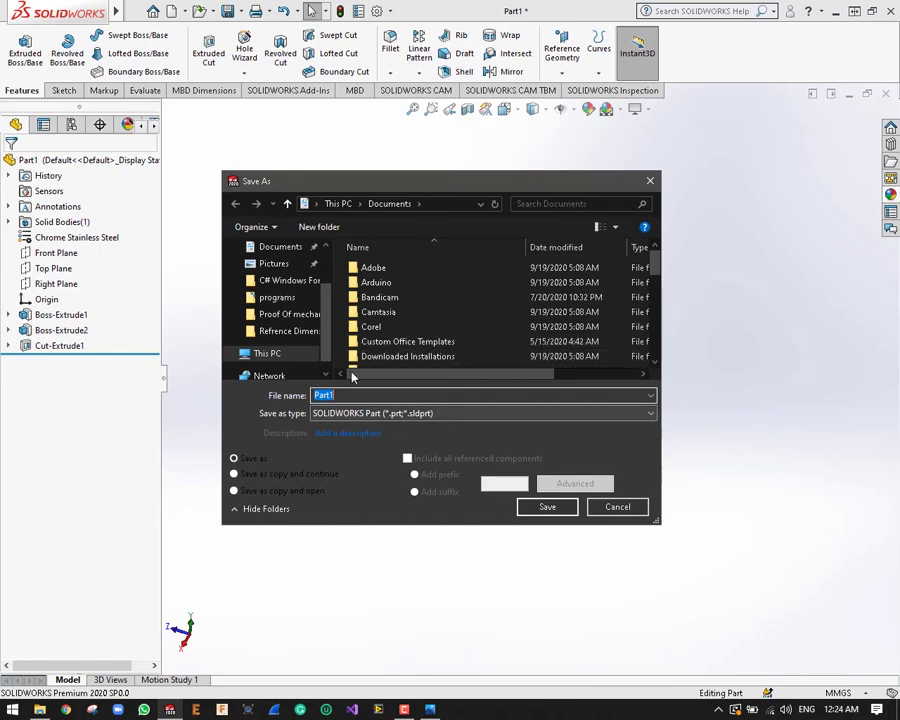
{"action": "left_click", "coordinate": [277, 297]}
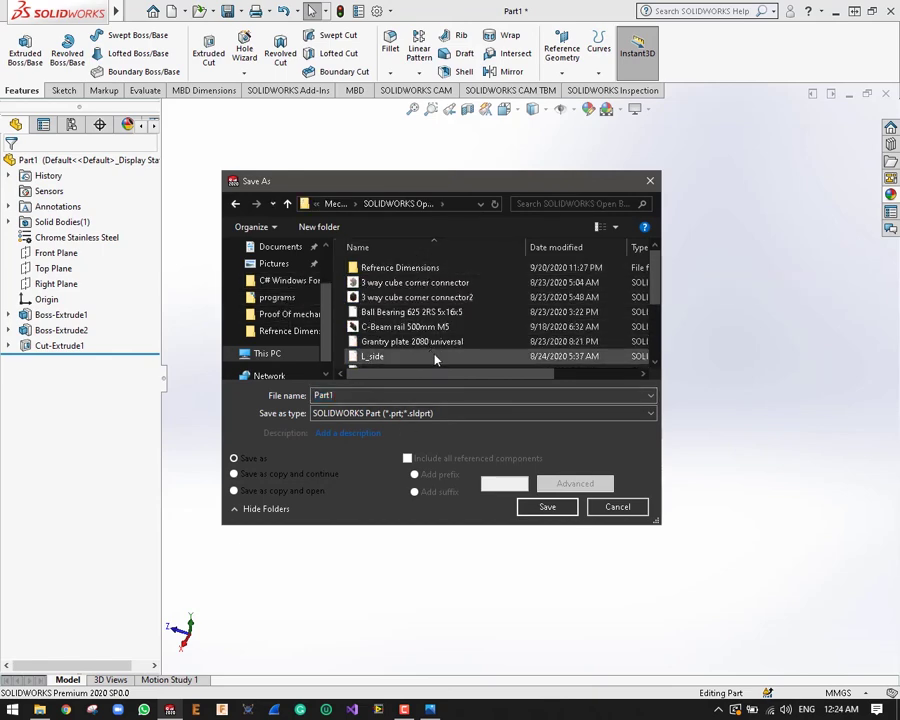
{"action": "scroll", "coordinate": [420, 320], "scroll_direction": "down", "scroll_amount": 5}
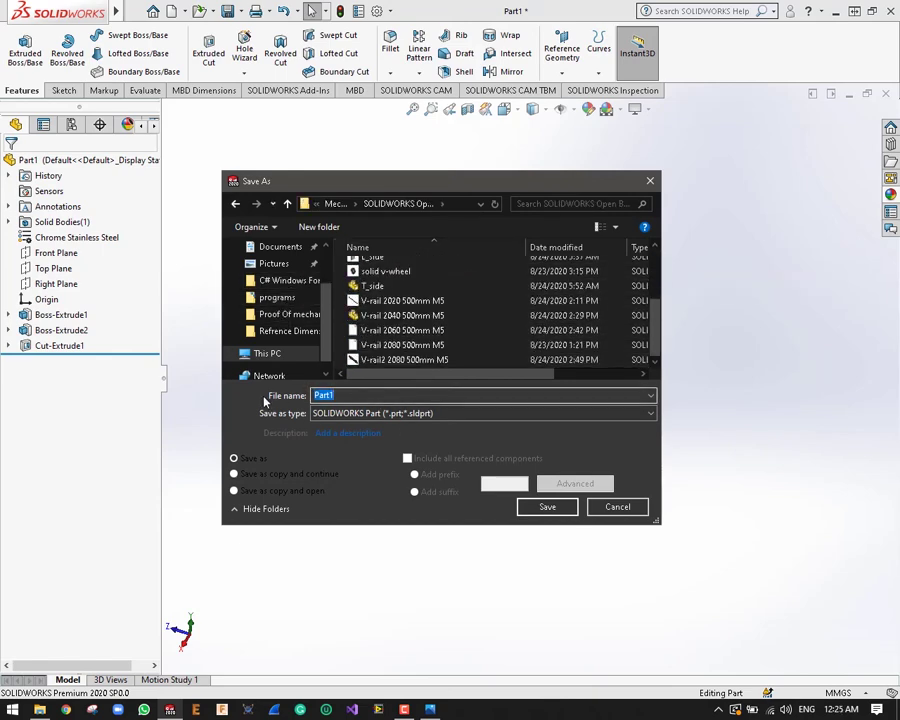
{"action": "type", "text": "Eccentric Spacer 6mm high"}
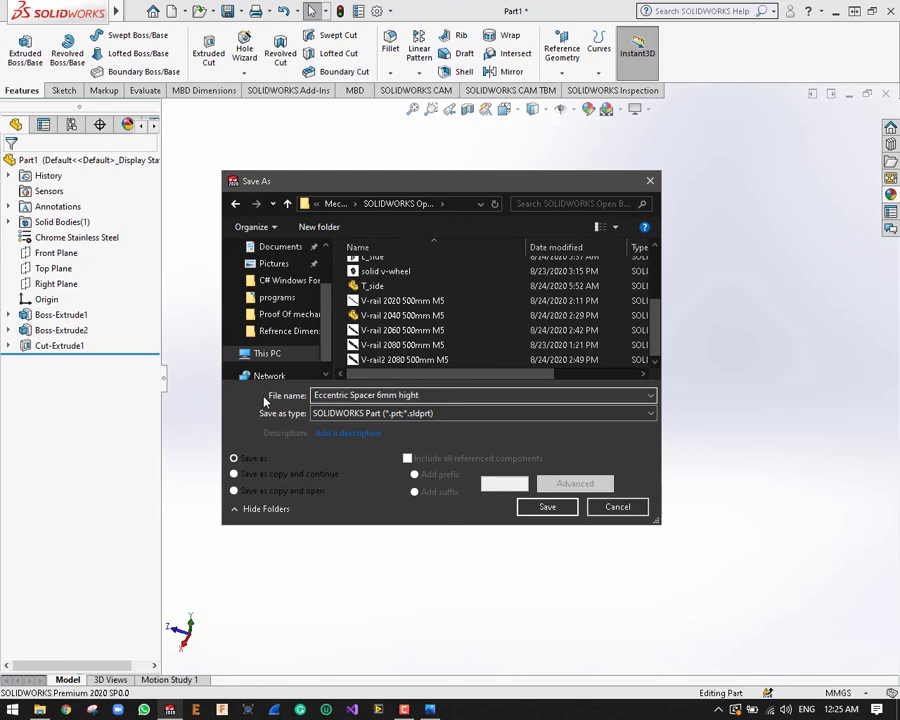
{"action": "key", "text": "Return"}
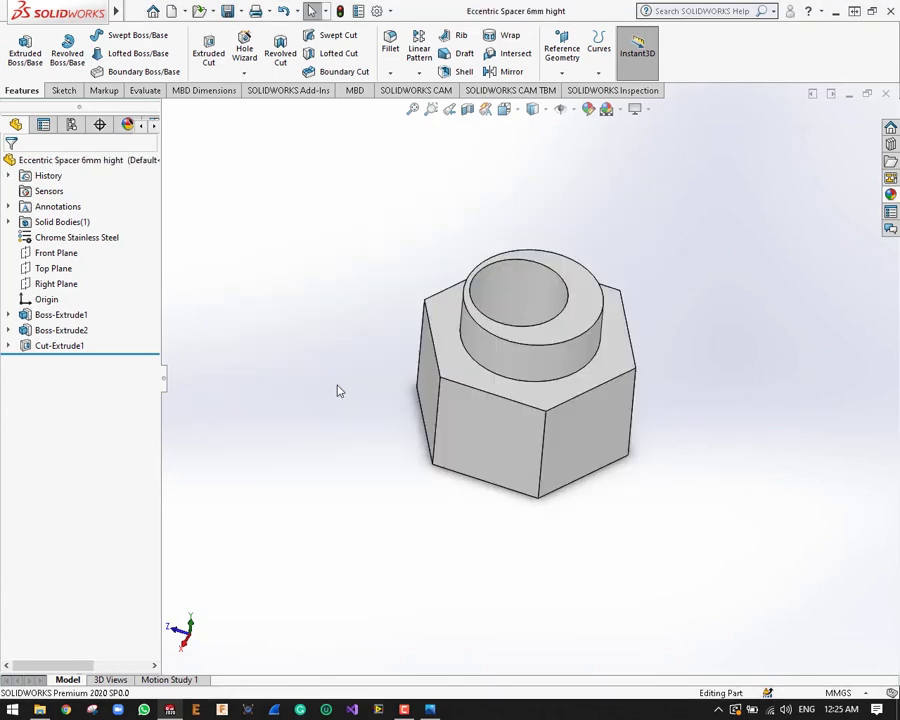